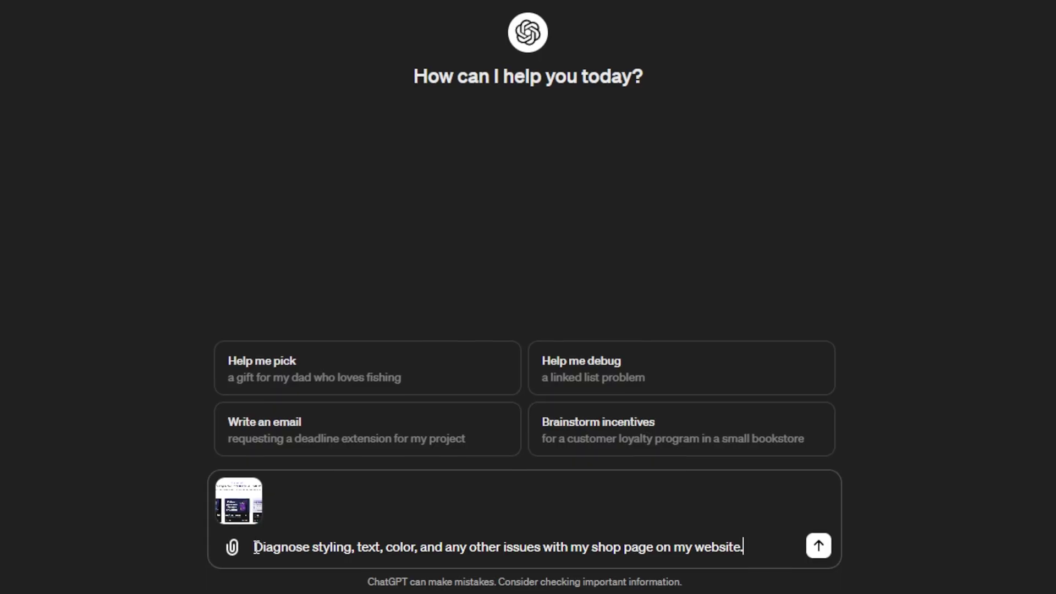
drag(255, 547, 617, 532)
click(361, 547)
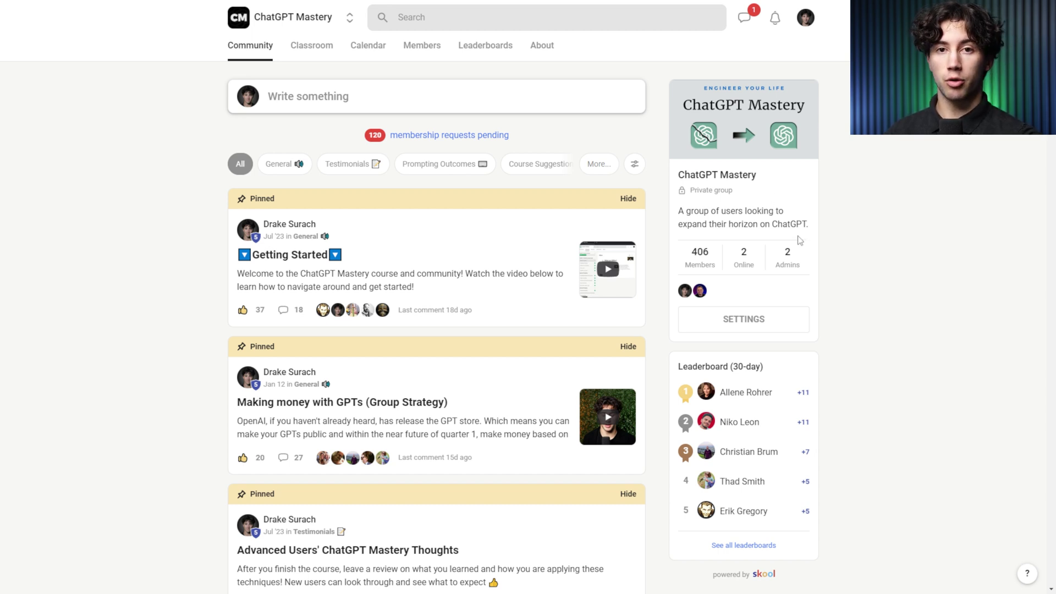
Look through the ChatGPT Mastery community feed and the comments on the pinned post "Making money with GPTs (Group Strategy)"
scroll(486, 219, down, 3)
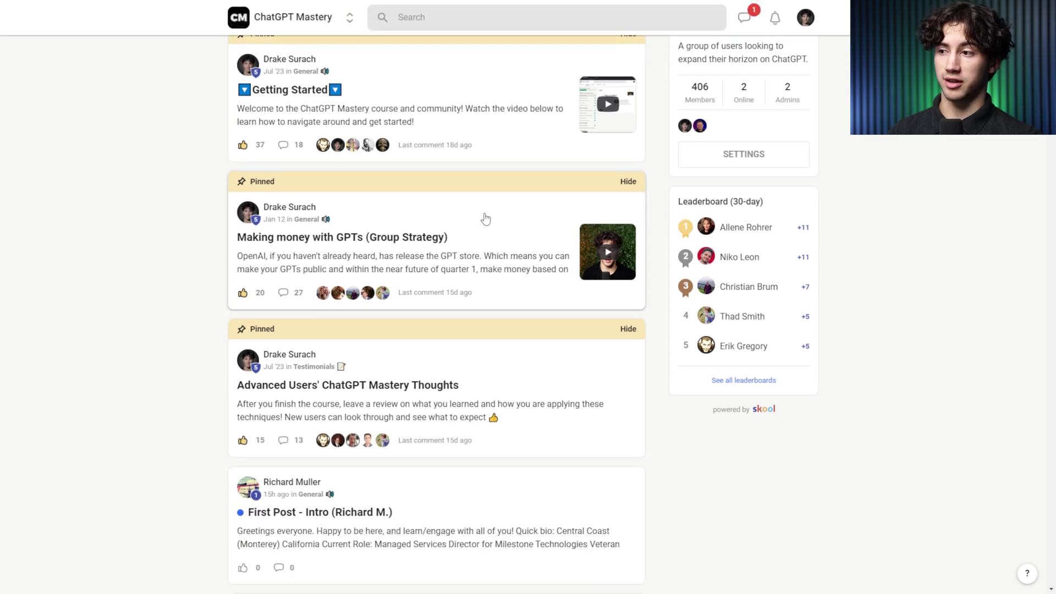
click(486, 220)
scroll(605, 211, down, 9)
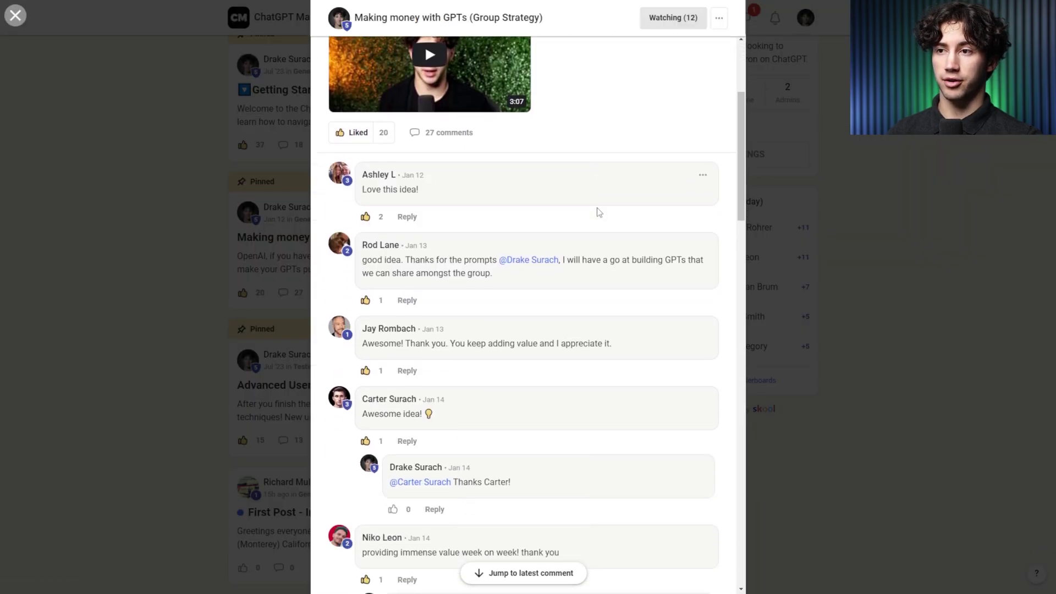
scroll(599, 212, down, 1)
click(798, 179)
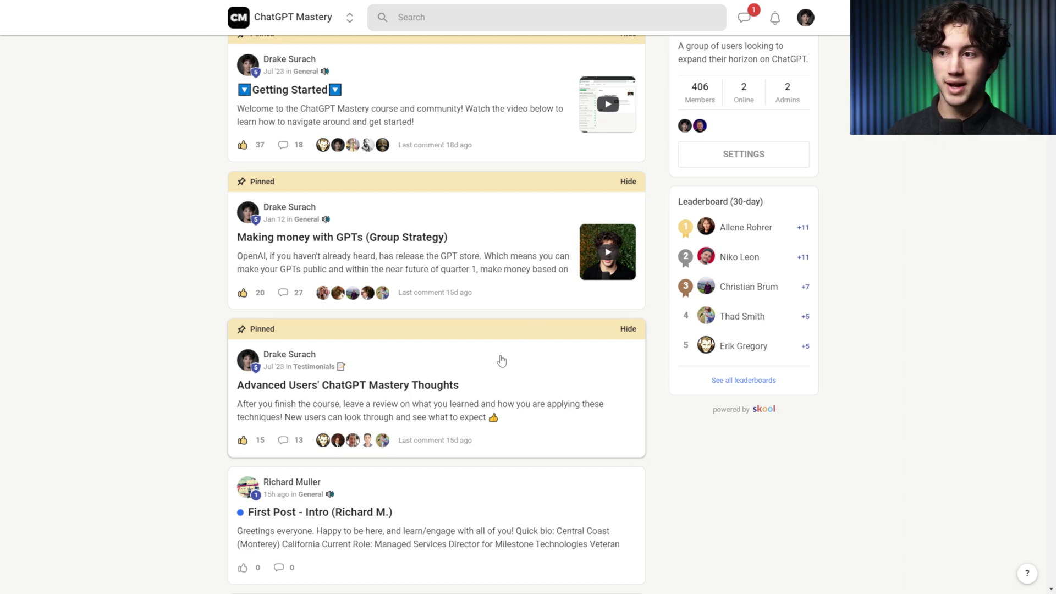
scroll(484, 365, up, 3)
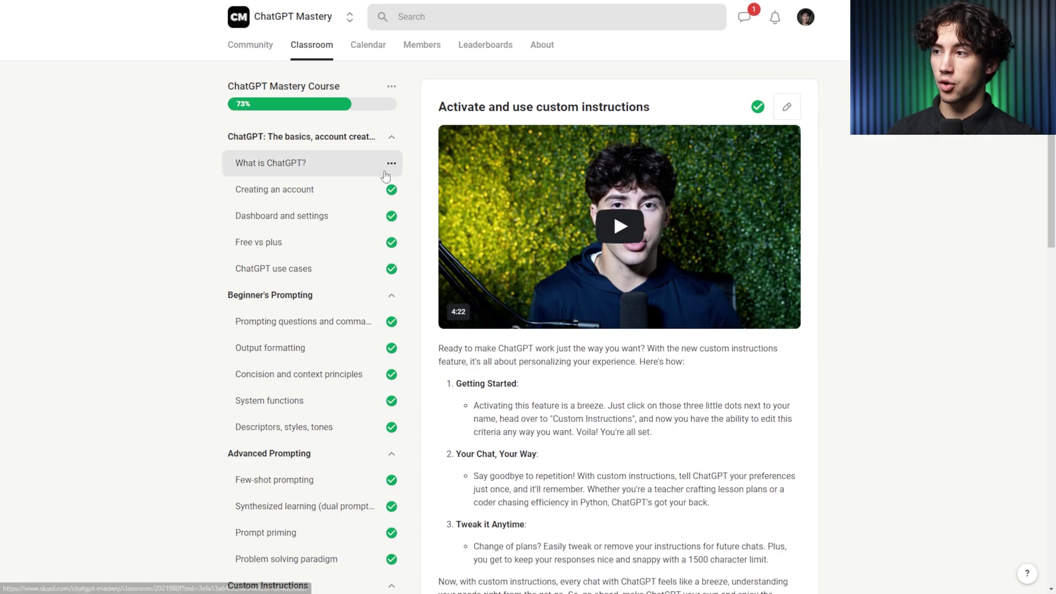
Open the "Activation and use cases" lesson in the course's ChatGPT Vision section and look over that section's lesson list
scroll(385, 173, down, 6)
scroll(375, 175, down, 9)
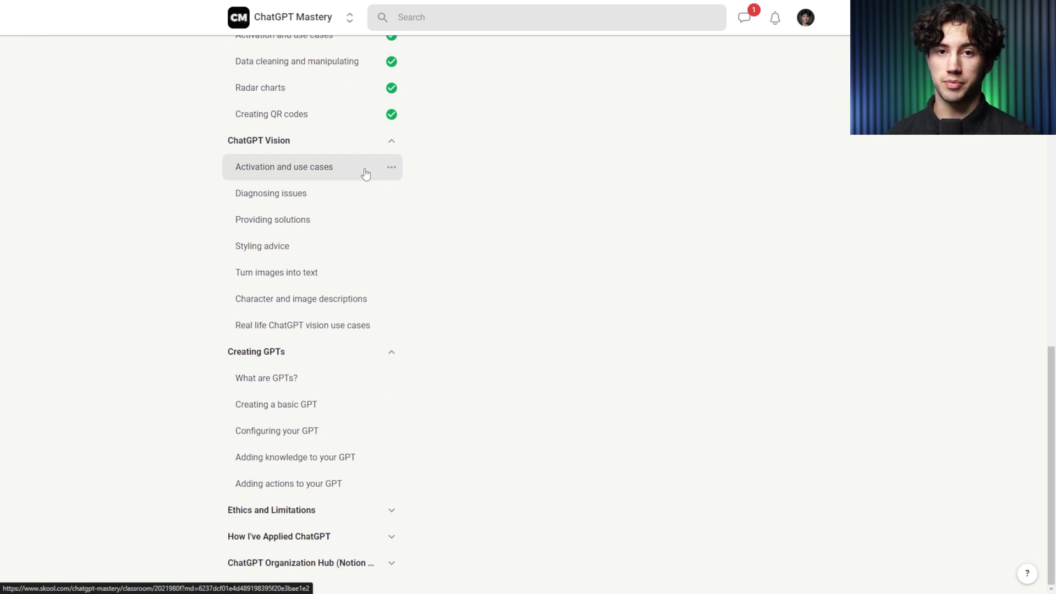
click(358, 166)
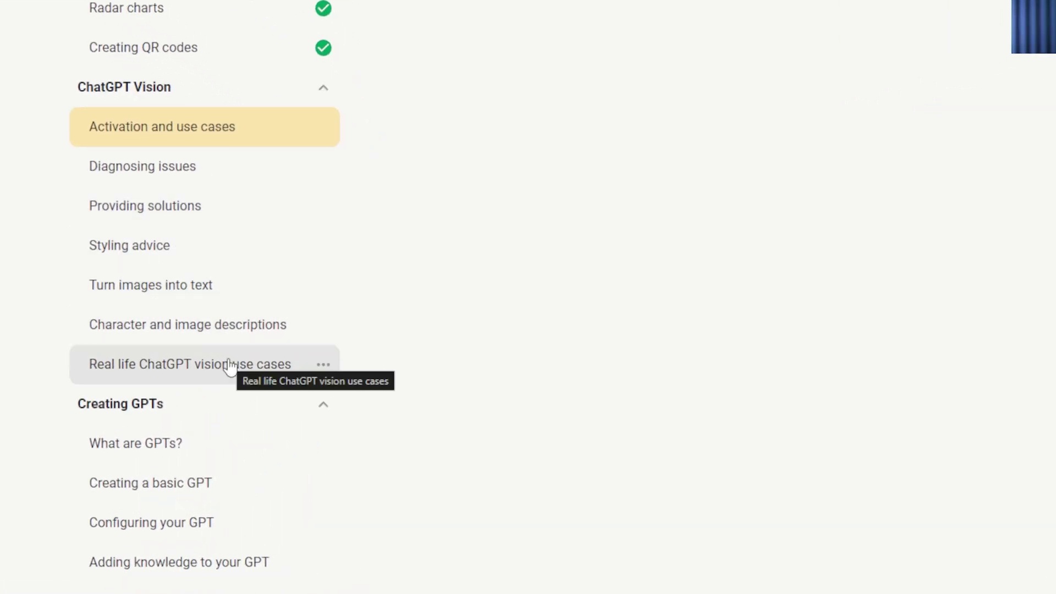
scroll(318, 341, up, 1)
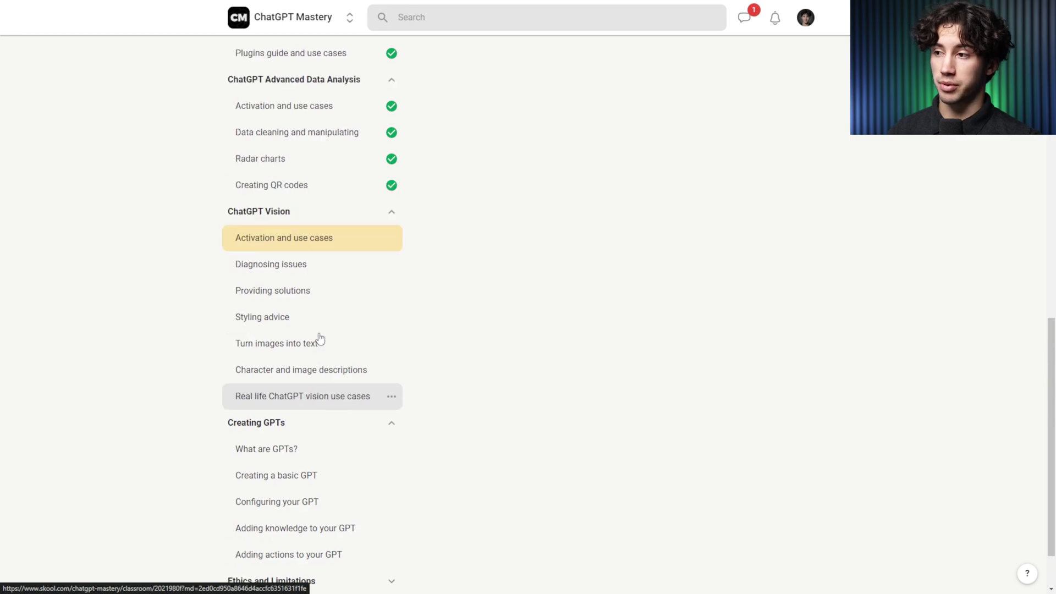
scroll(319, 339, up, 15)
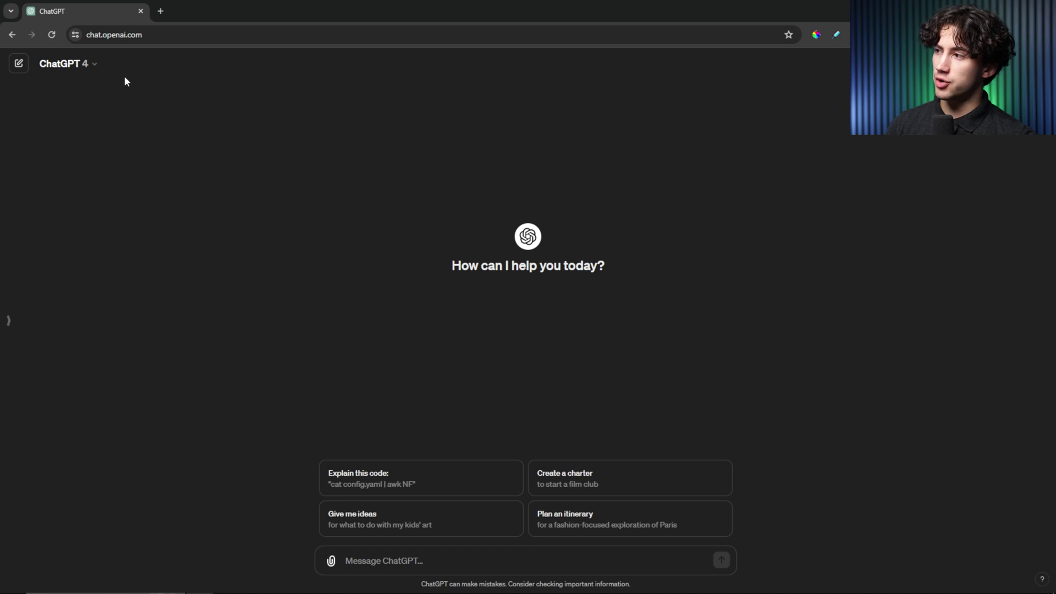
With GPT-4 as the model, attach the "broken phone" image from the ChatGPT Vision folder to the message and preview it
click(91, 63)
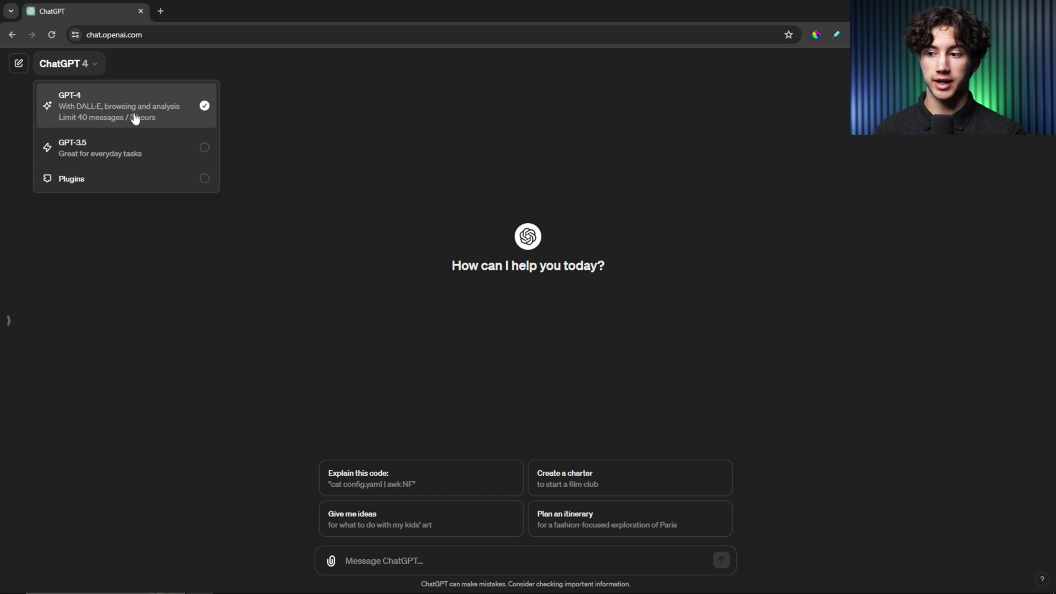
click(377, 239)
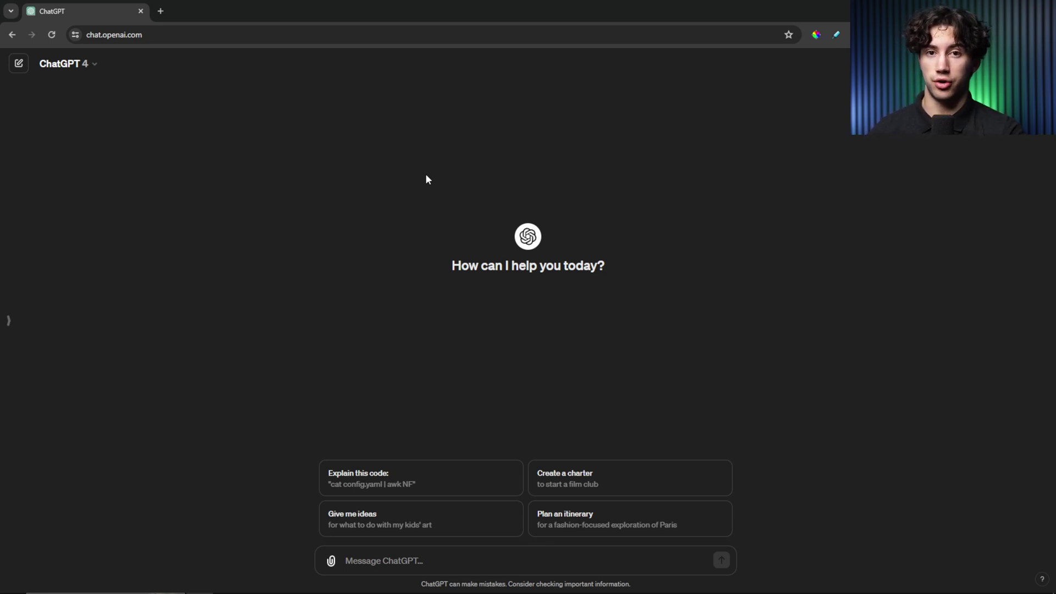
click(369, 561)
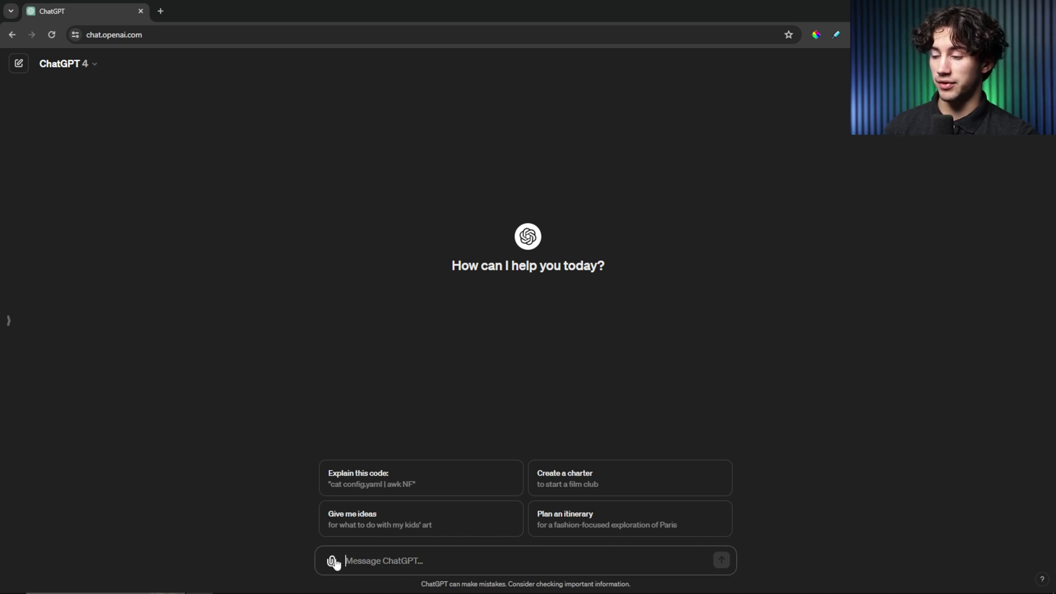
click(331, 563)
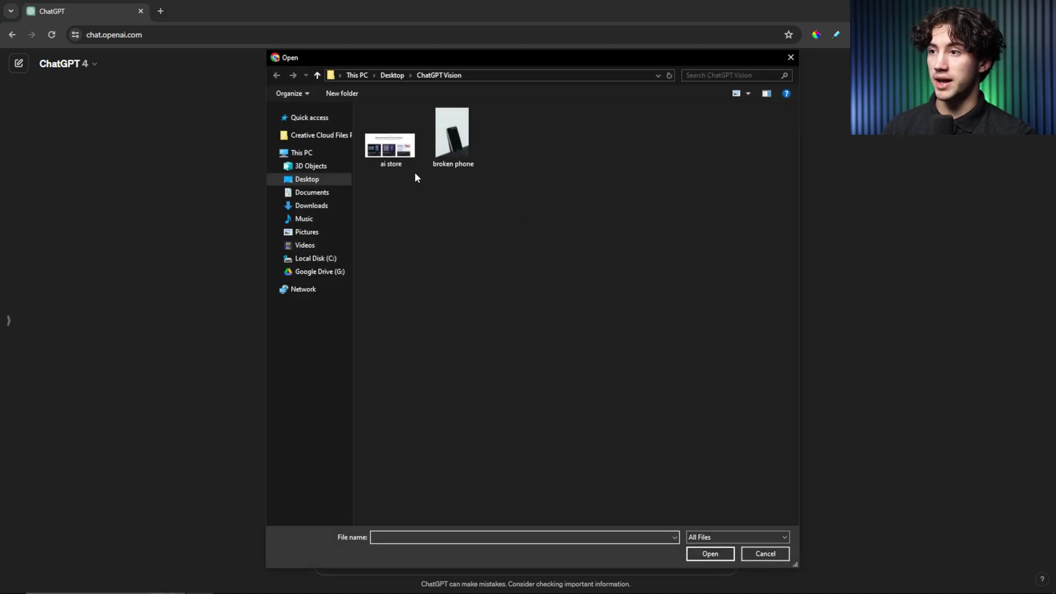
click(454, 147)
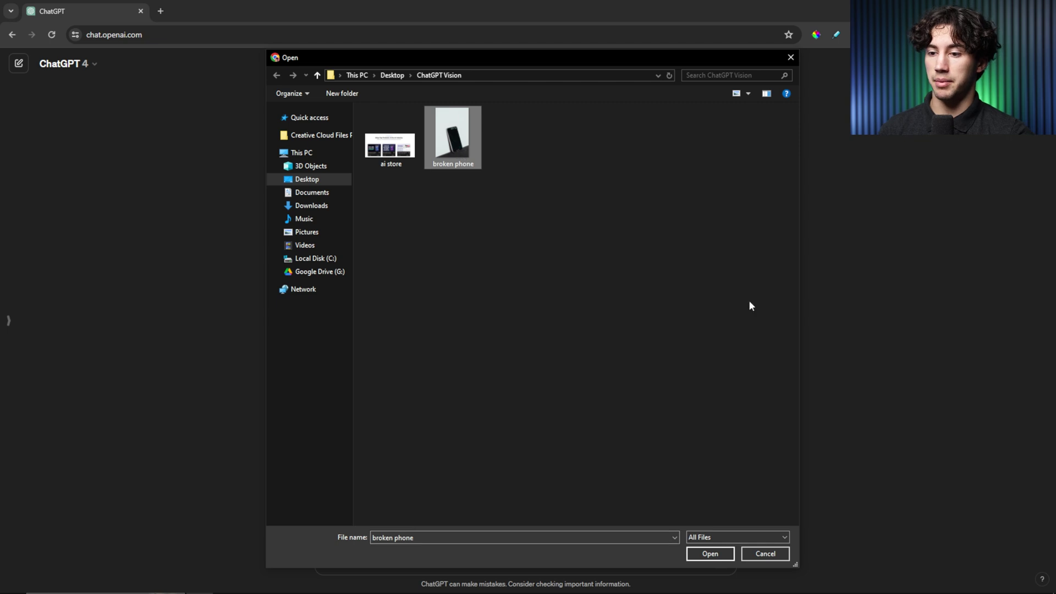
click(712, 555)
click(338, 525)
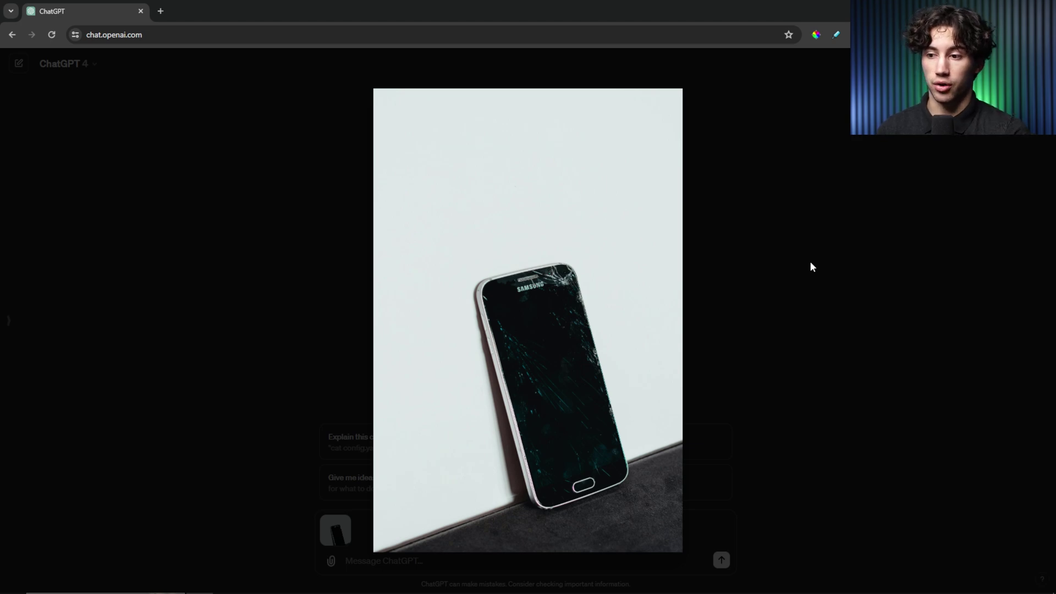
click(811, 266)
Send the prompt "Diagnose the issues with this phone." with the attached image
text(Diagnose the)
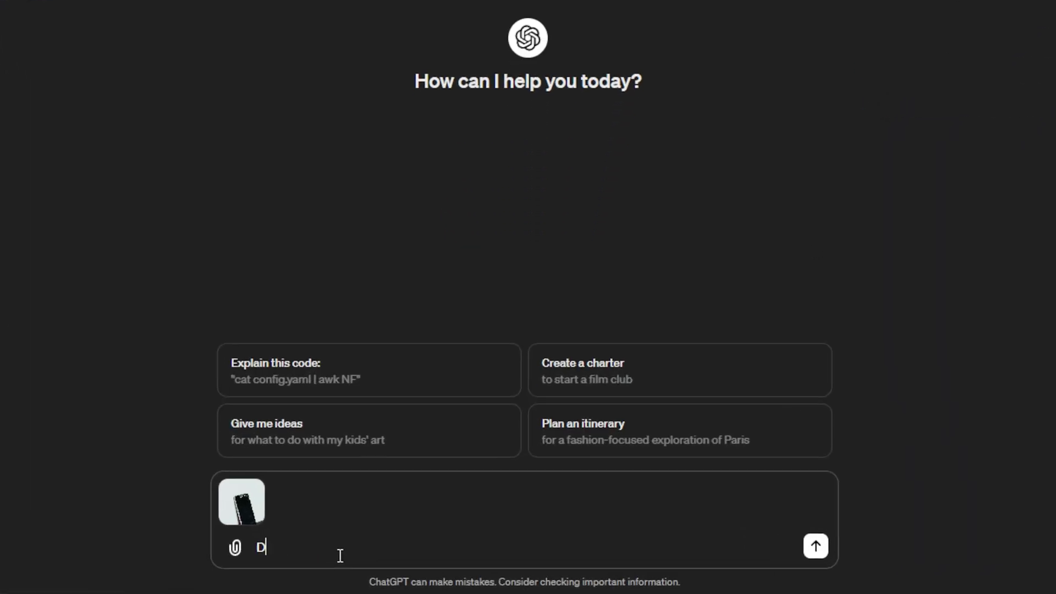
text( iss)
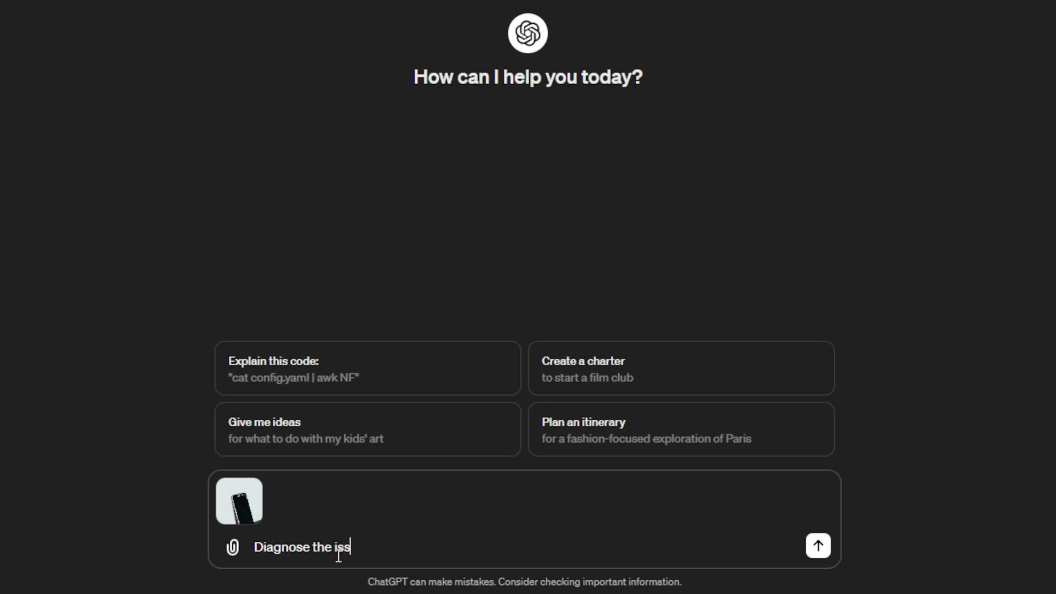
text(ues with this phone)
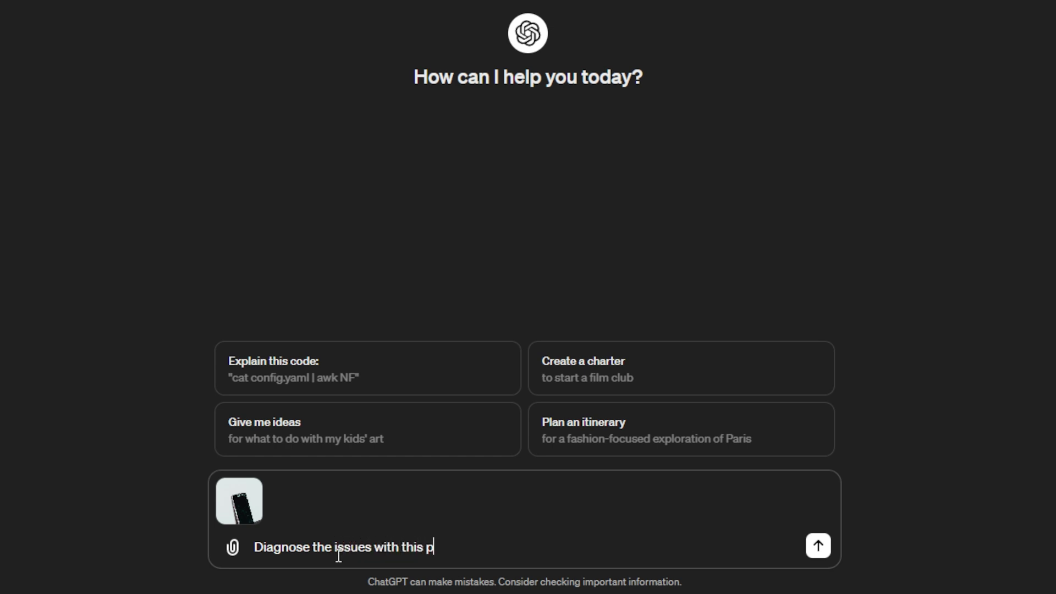
text(.)
click(818, 545)
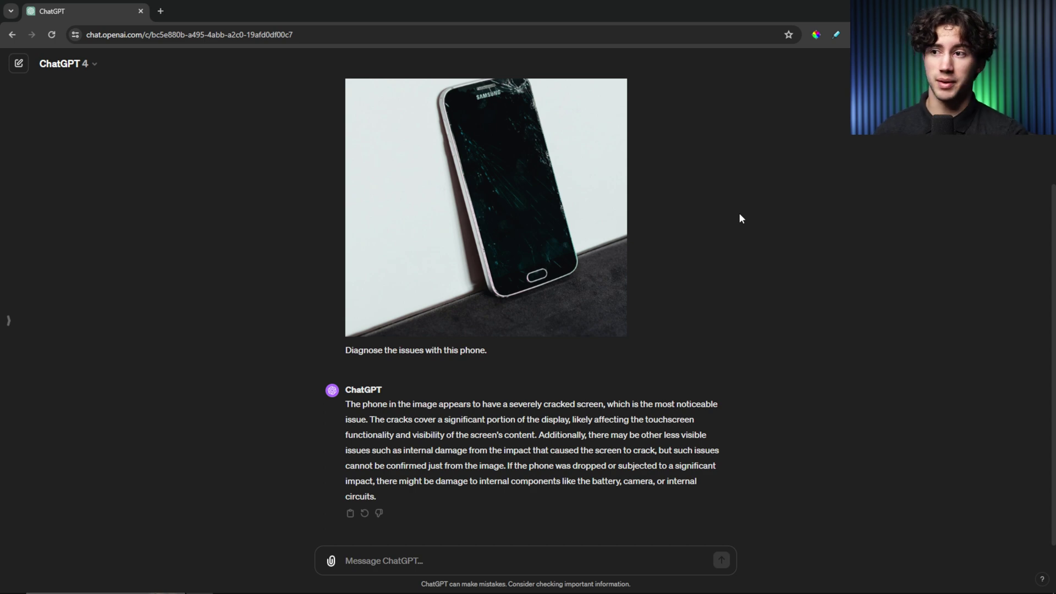
Read the diagnosis of the phone and compare it with the uploaded photo
drag(347, 404, 469, 409)
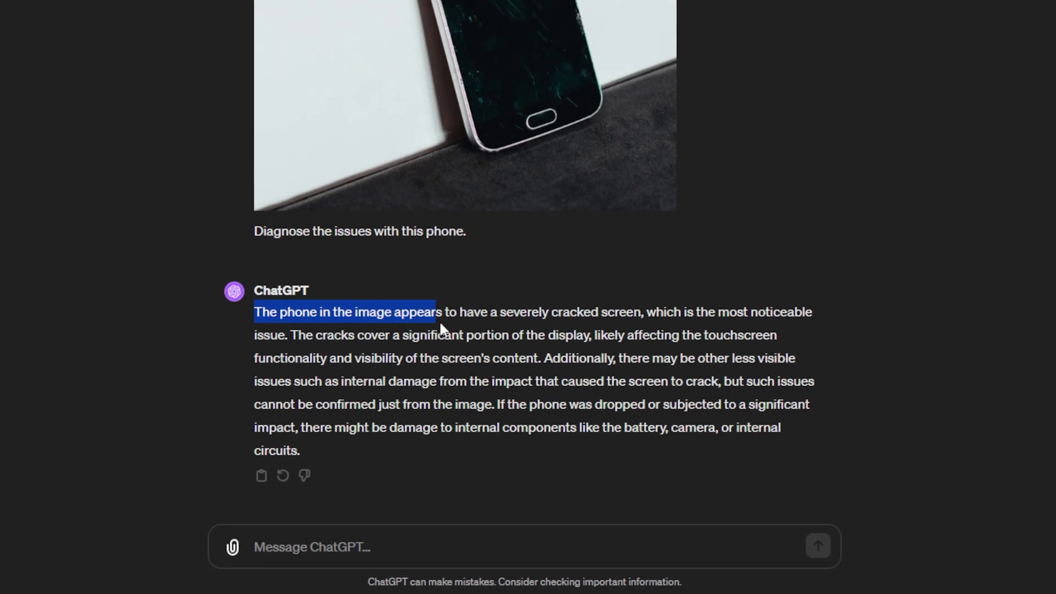
drag(439, 320, 830, 323)
click(654, 311)
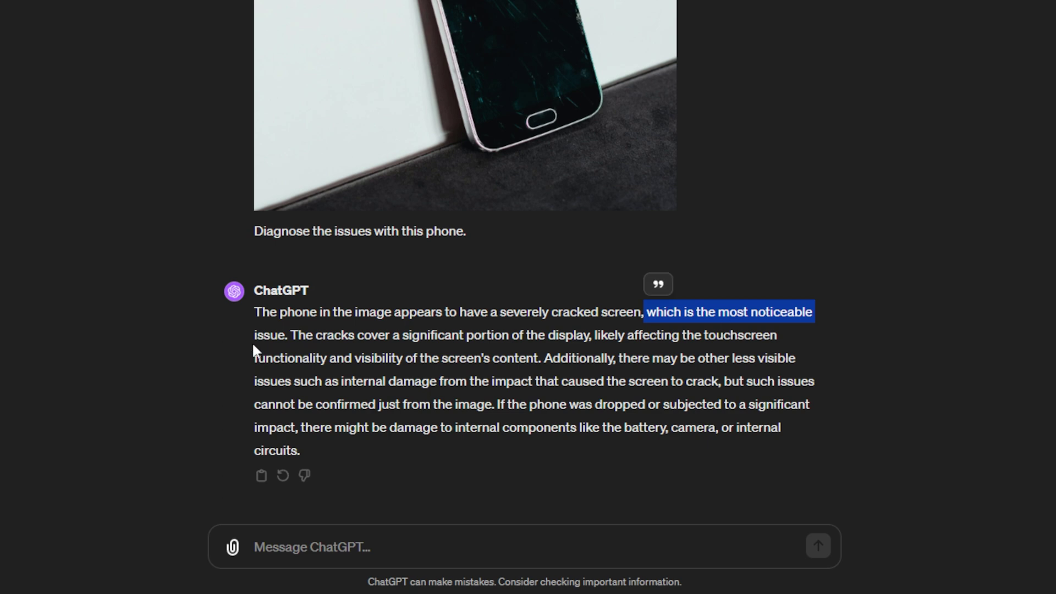
drag(299, 335, 751, 349)
drag(266, 359, 542, 355)
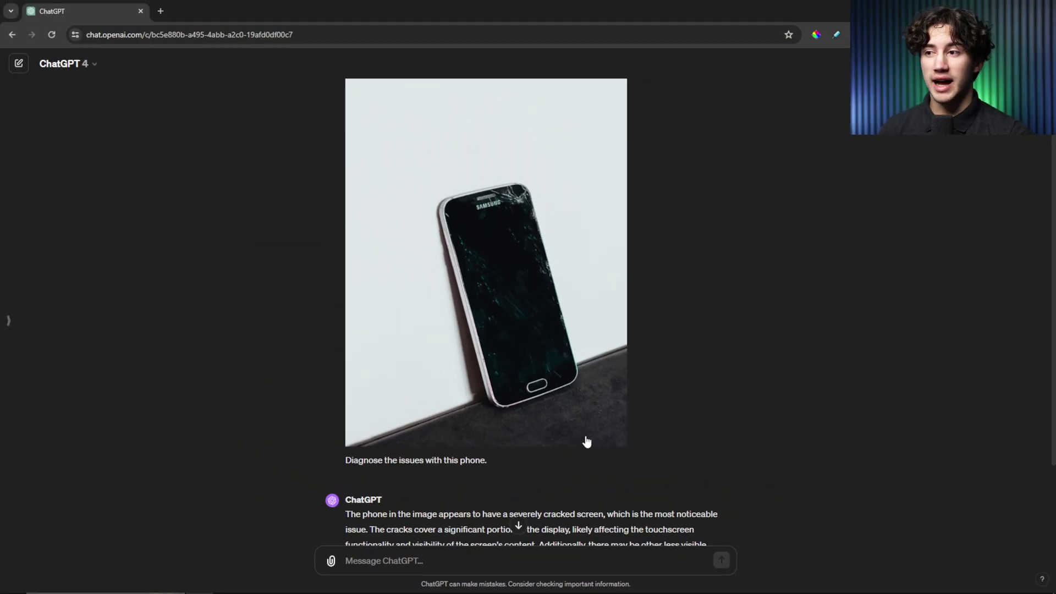
scroll(566, 408, down, 2)
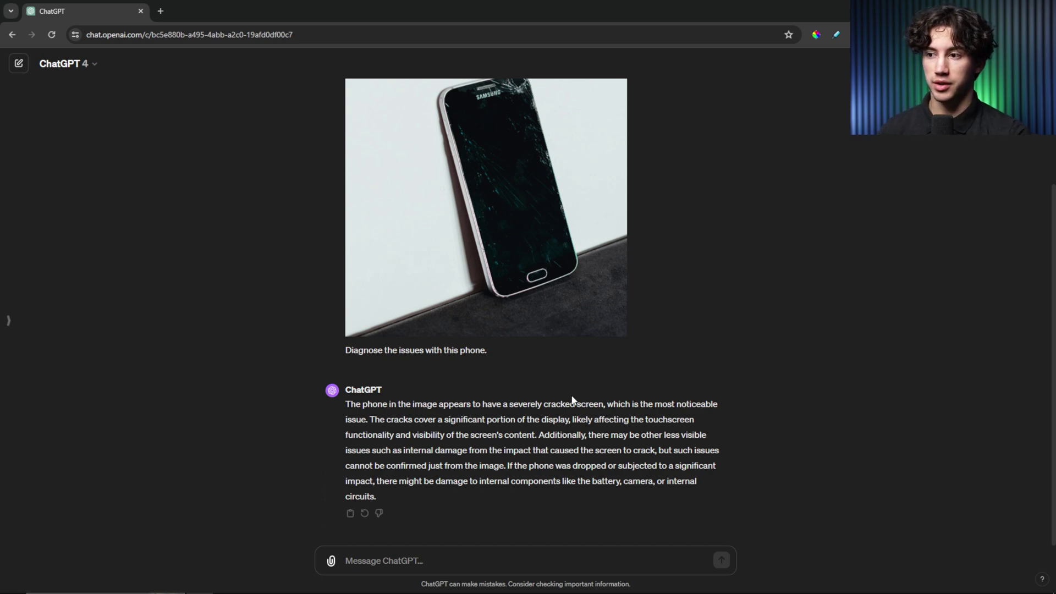
scroll(550, 385, up, 3)
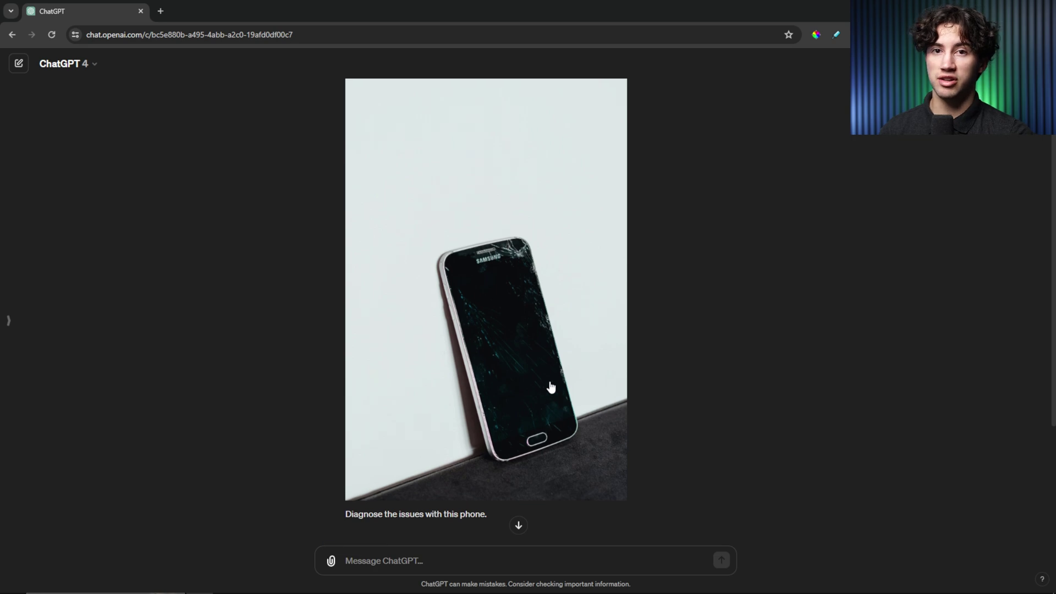
scroll(546, 386, down, 2)
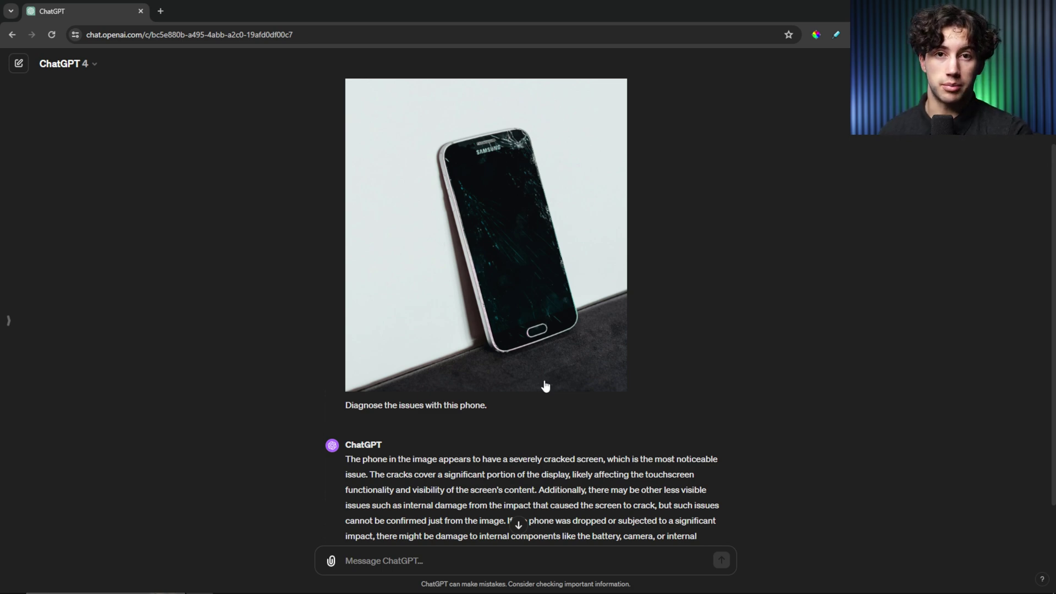
Start a new chat, attach the "ai store" image from the ChatGPT Vision folder and preview it
key(ctrl+shift+o)
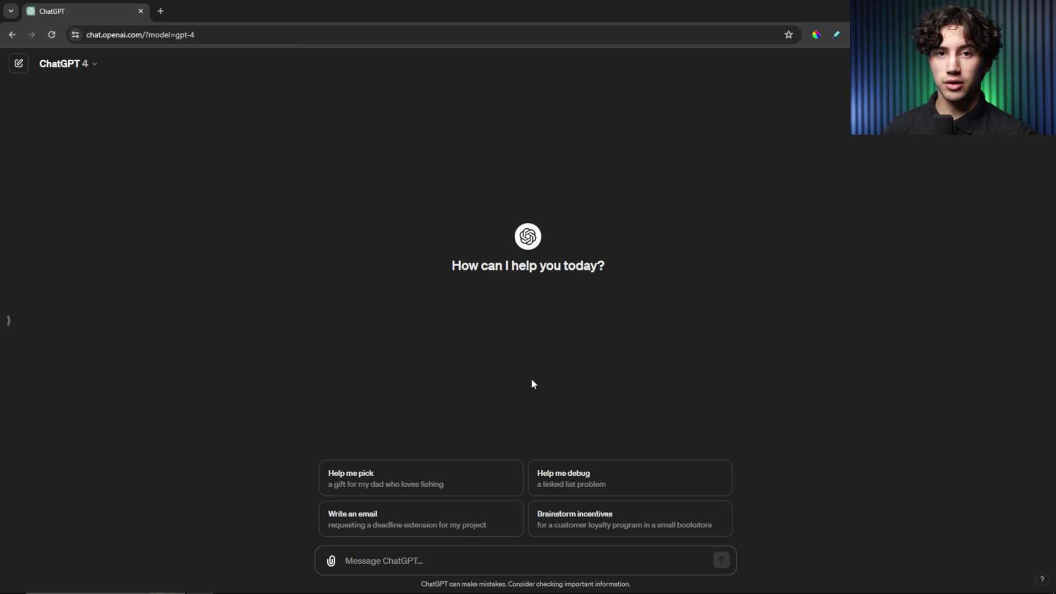
click(443, 559)
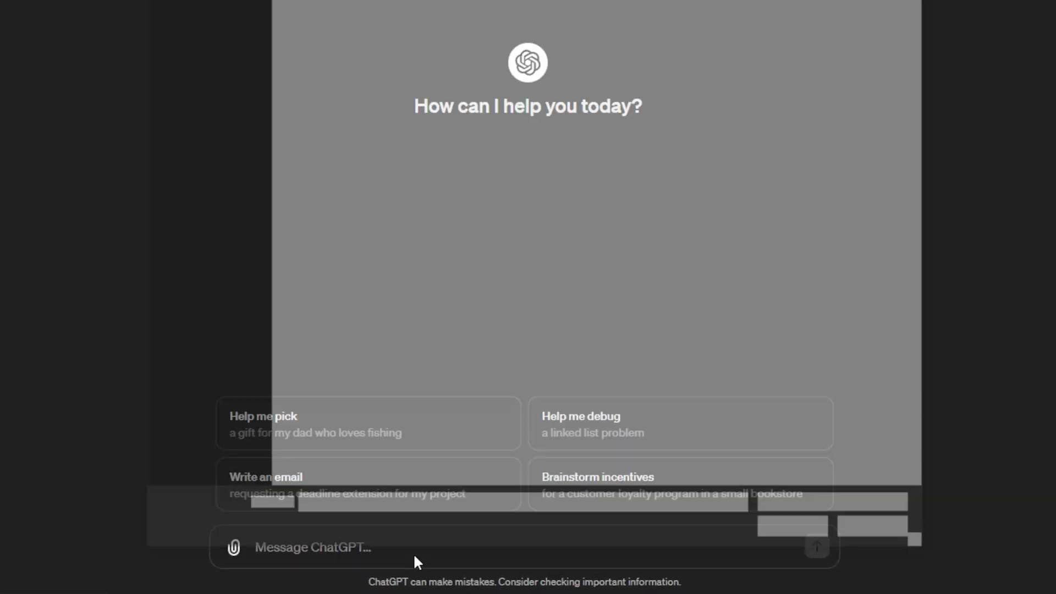
click(235, 548)
click(390, 137)
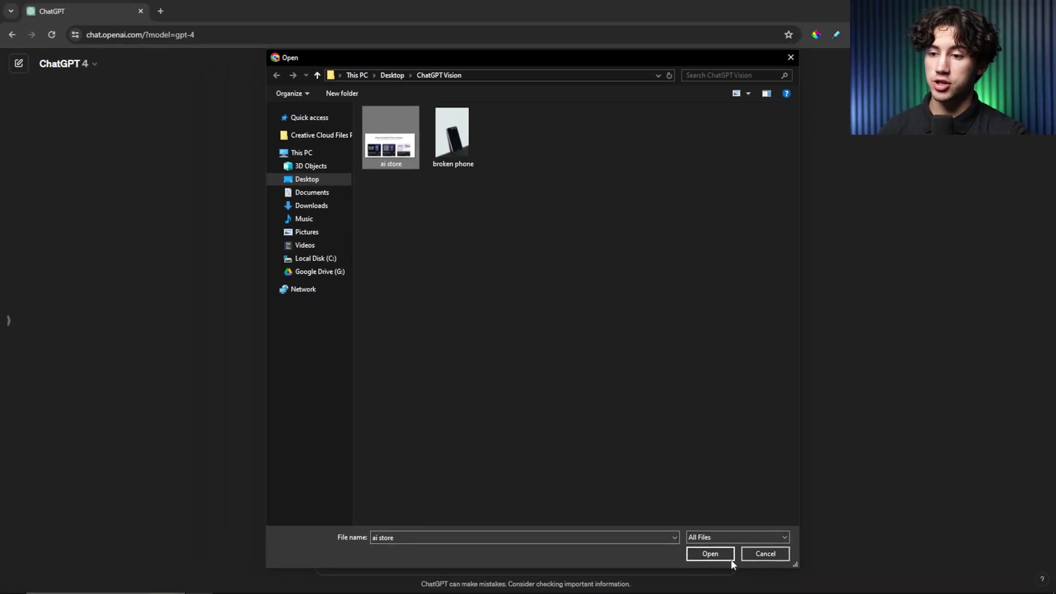
click(725, 556)
click(335, 533)
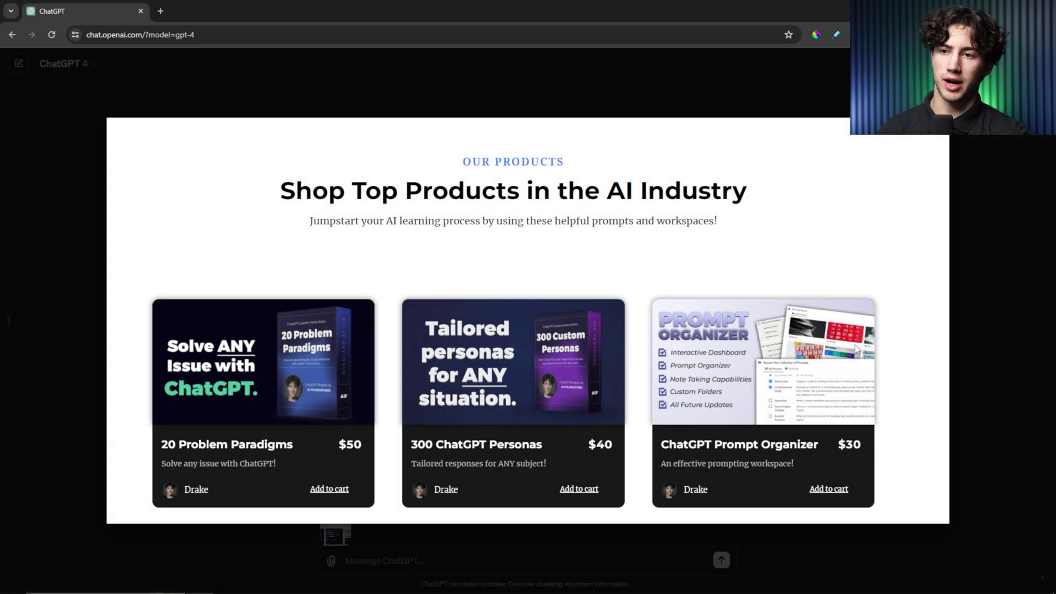
click(668, 87)
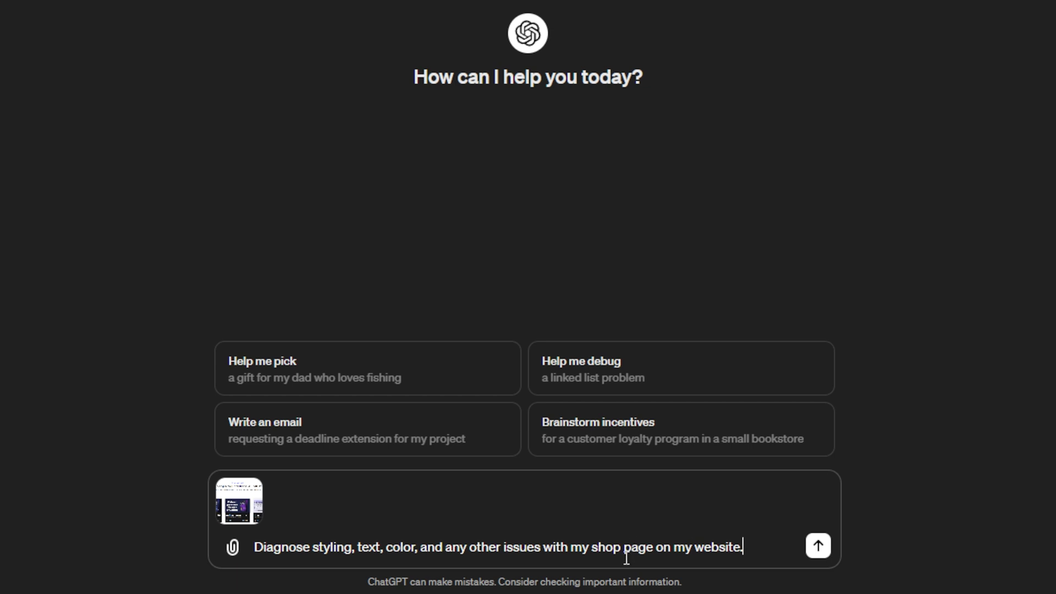
Review and send the prompt "Diagnose styling, text, color, and any other issues with my shop page on my website." with the attached image
drag(255, 547, 726, 548)
click(763, 545)
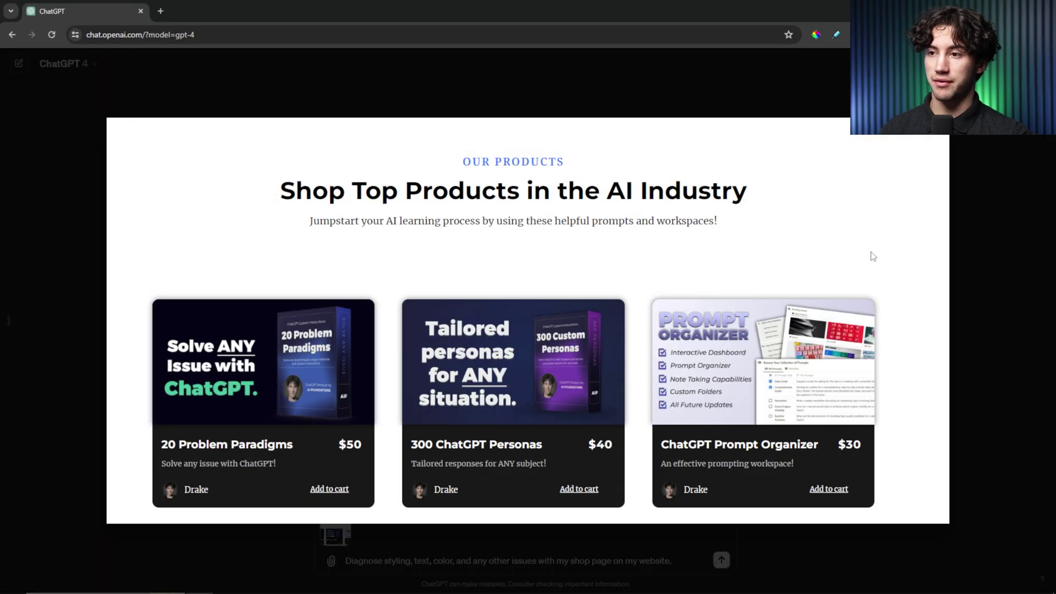
click(971, 258)
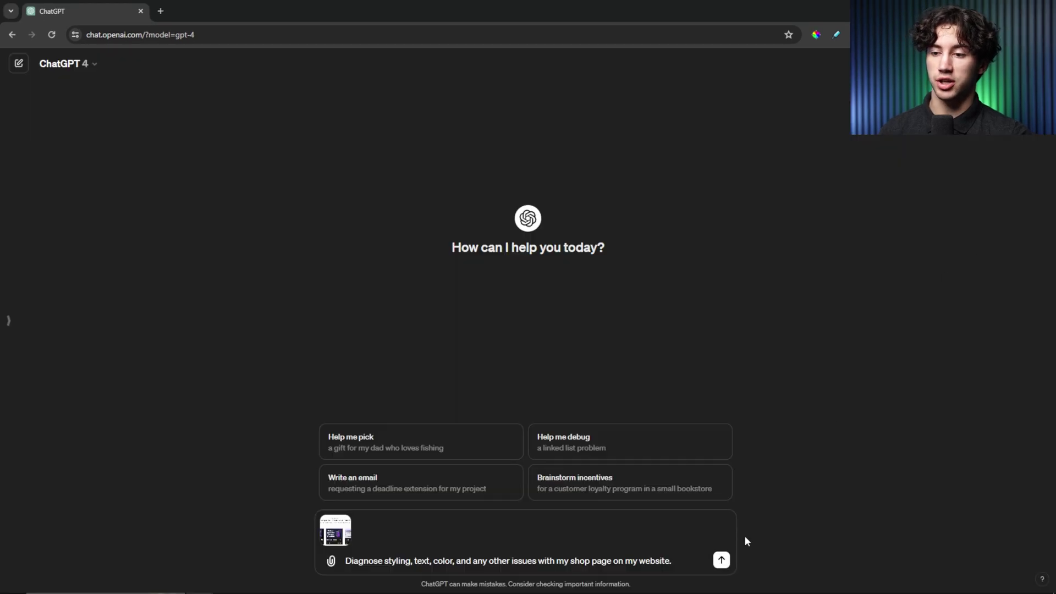
click(722, 561)
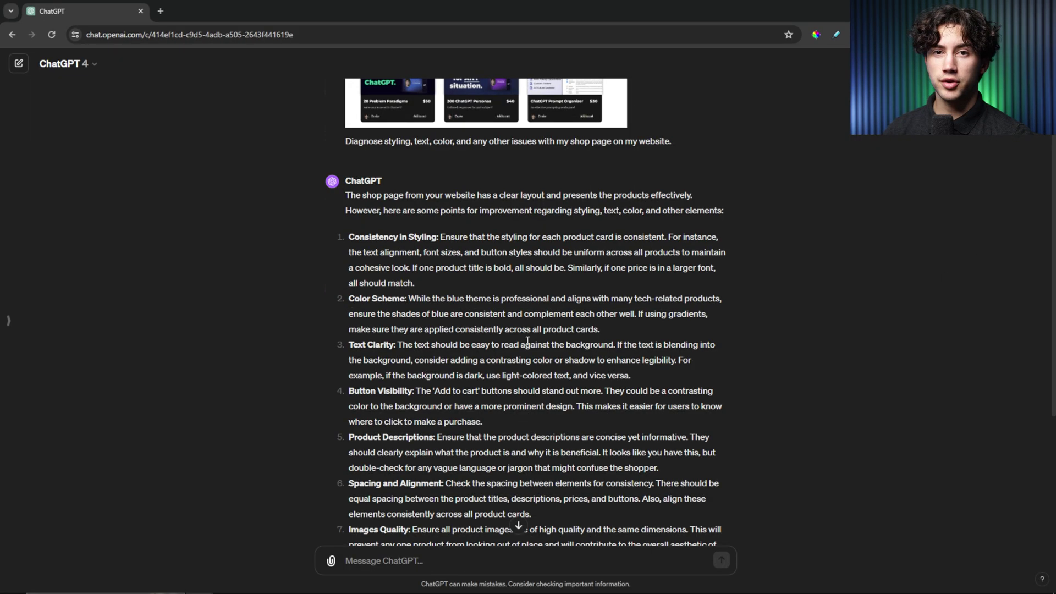
Check the Button Visibility suggestion in the shop page diagnosis against the enlarged shop page image
scroll(528, 341, down, 3)
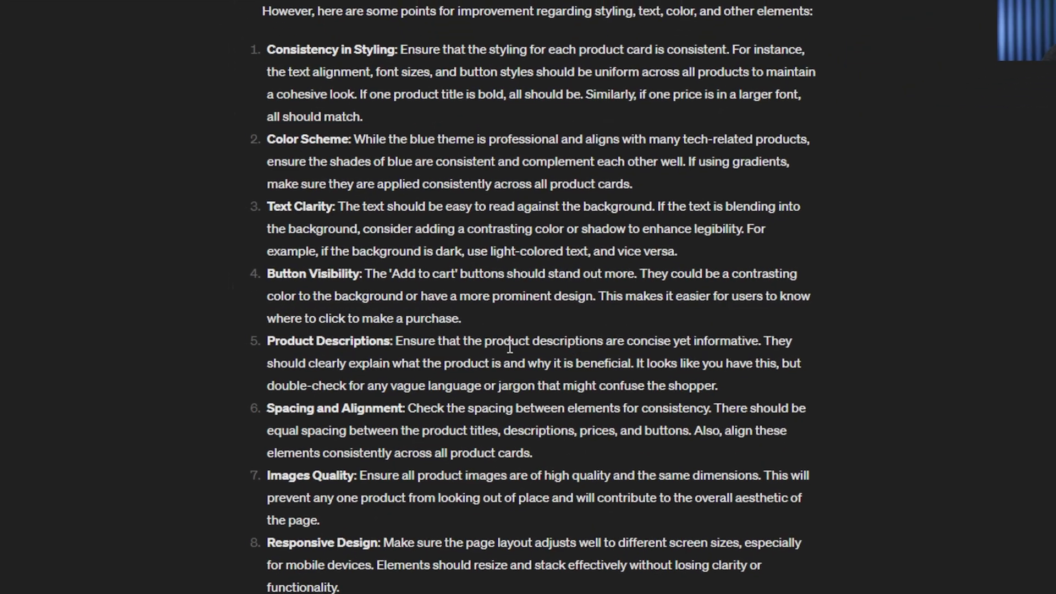
drag(275, 273, 638, 274)
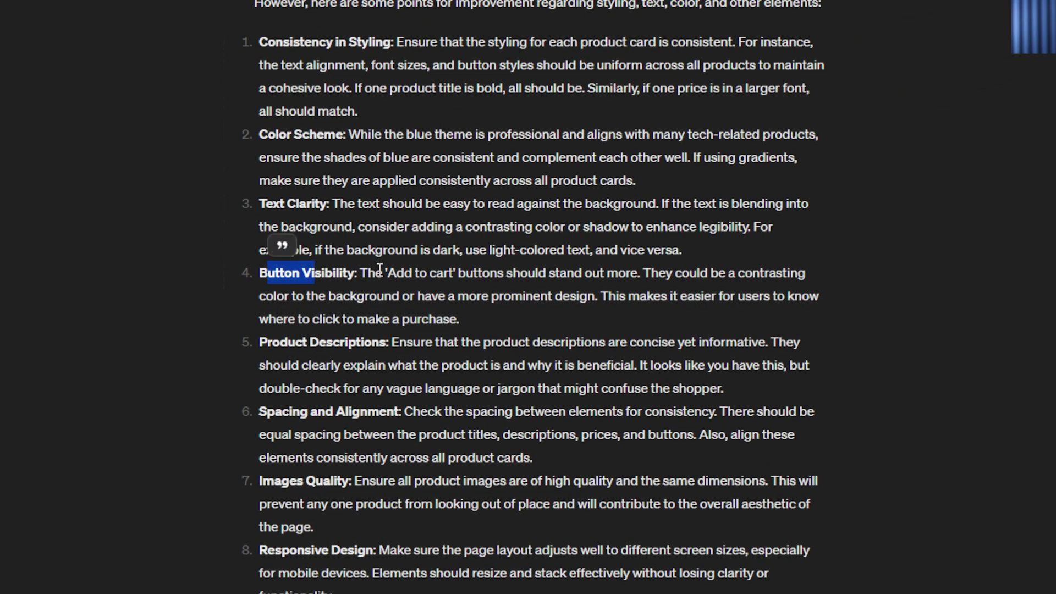
scroll(637, 275, up, 5)
click(544, 162)
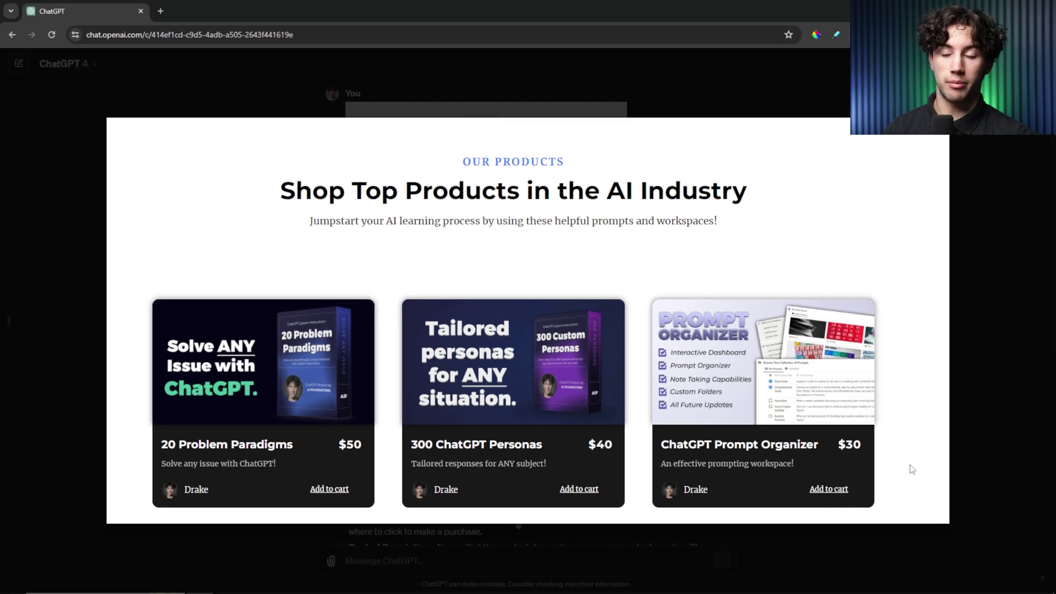
click(1013, 138)
Read the diagnosis points on text clarity, spacing and alignment, and responsive design
scroll(660, 275, down, 4)
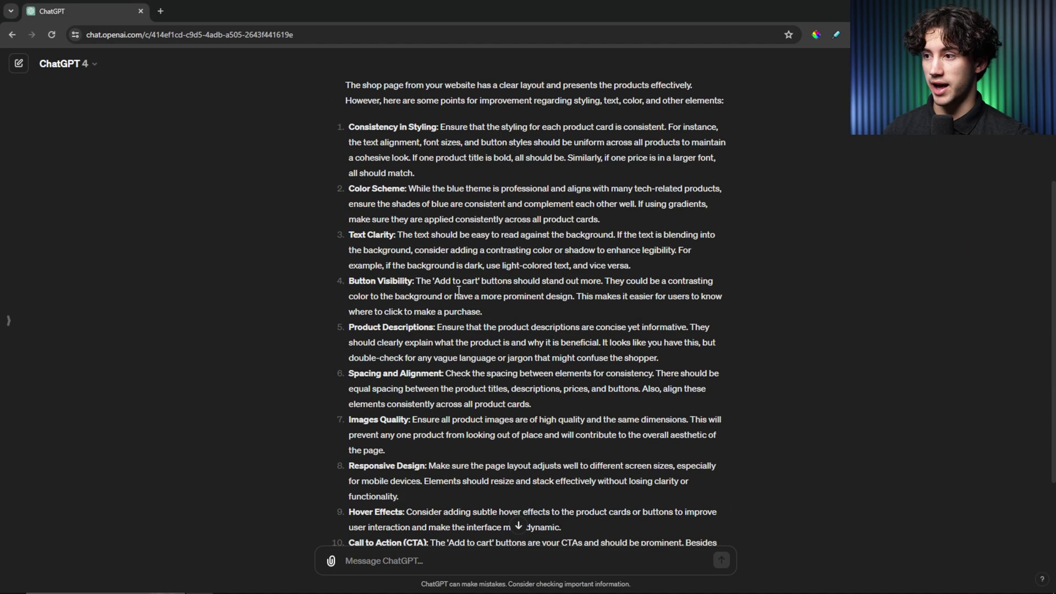
drag(402, 235, 611, 235)
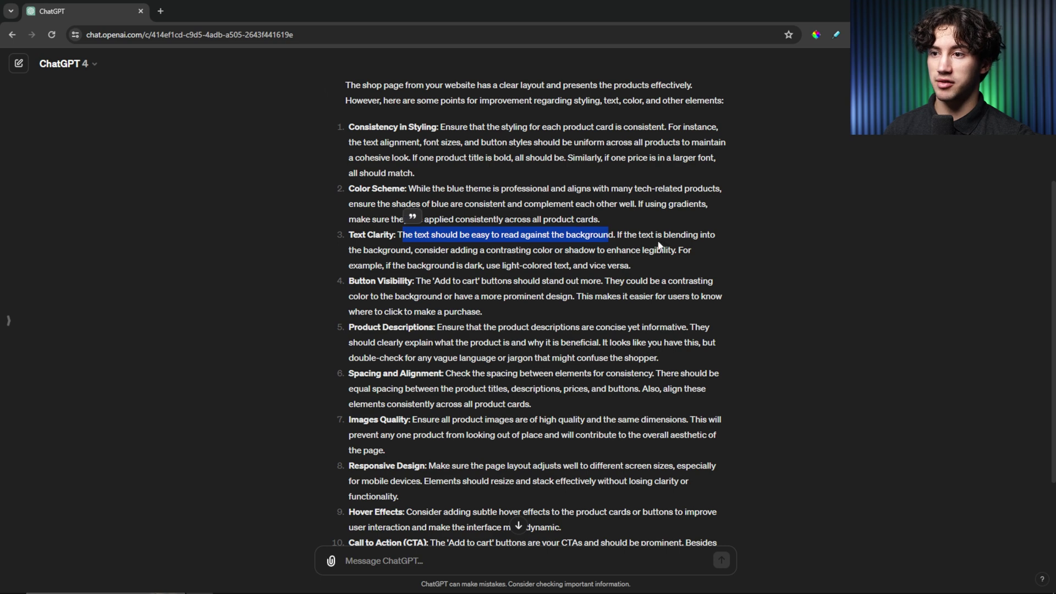
click(729, 290)
scroll(550, 287, down, 2)
drag(451, 270, 653, 270)
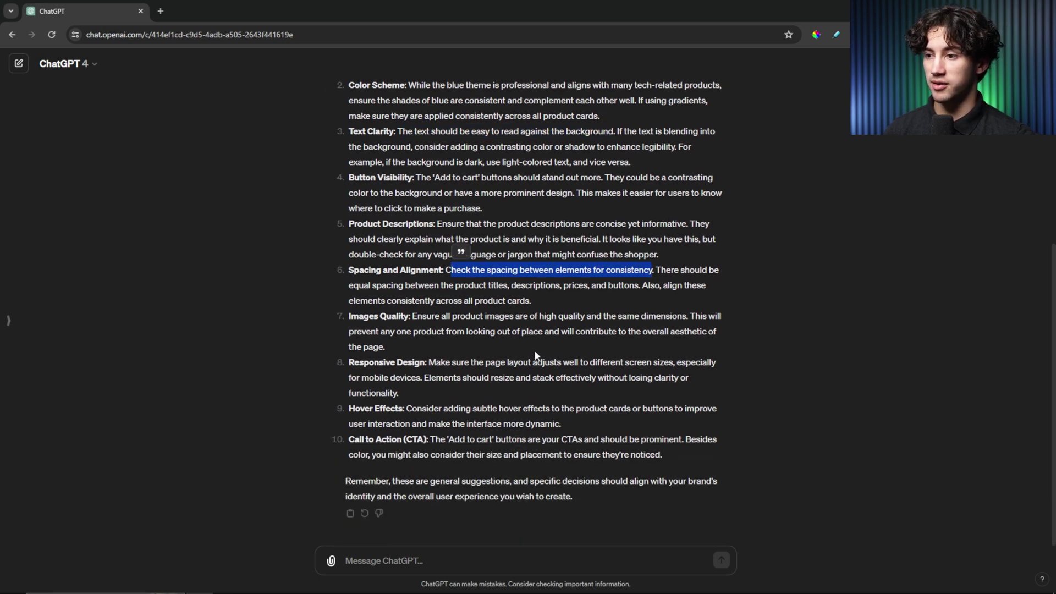
drag(428, 362, 522, 362)
click(601, 372)
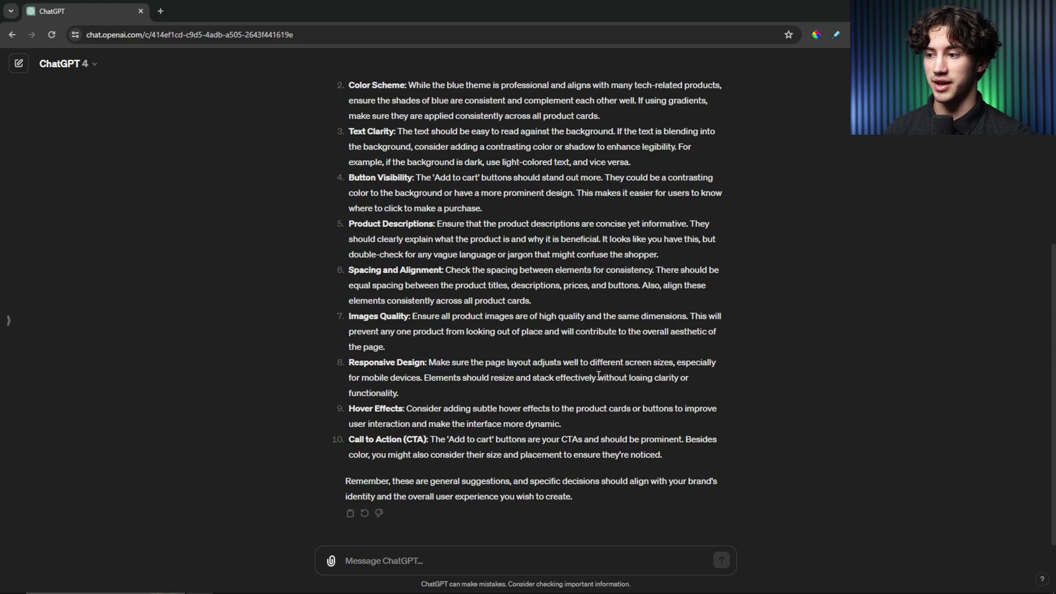
Enlarge the uploaded shop page image again to review it against the suggestions, and close it
scroll(601, 372, up, 6)
click(539, 187)
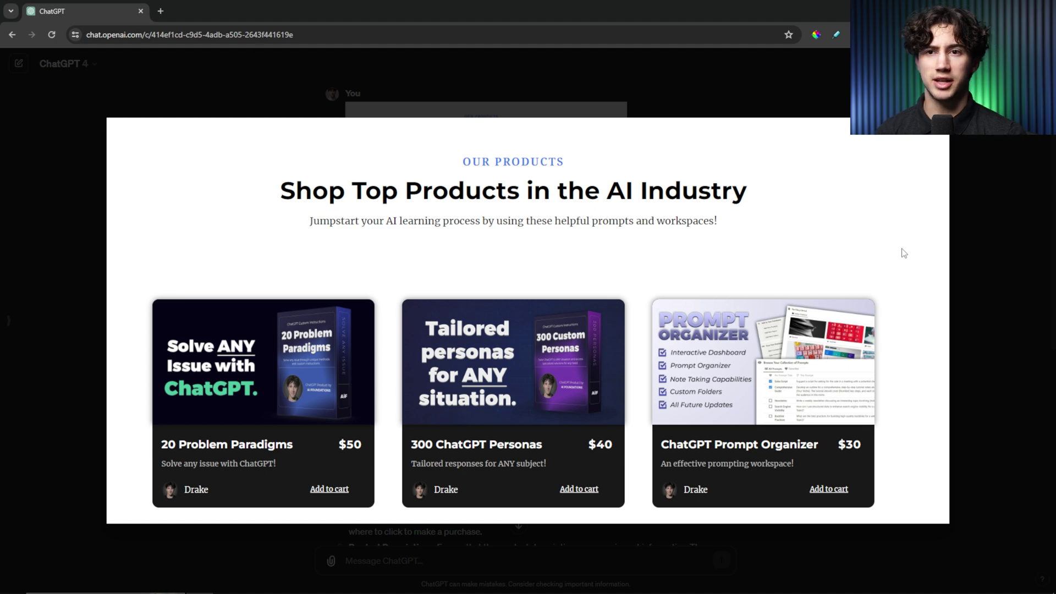
click(784, 97)
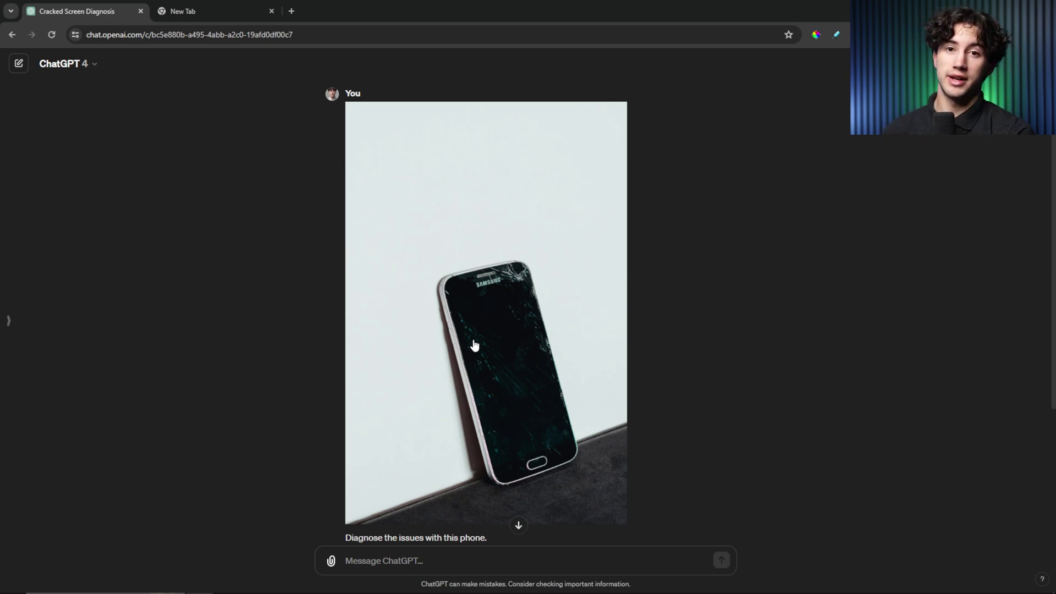
In the Cracked Screen Diagnosis chat, send the follow-up prompt "Provide me a step by step solution in order to fix this problem."
scroll(633, 248, down, 4)
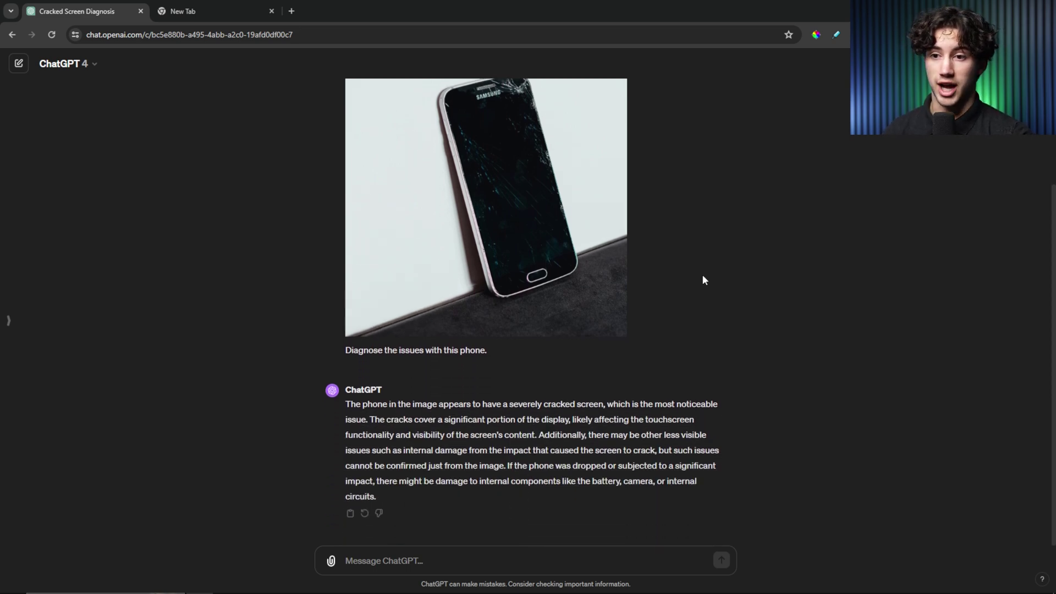
click(413, 560)
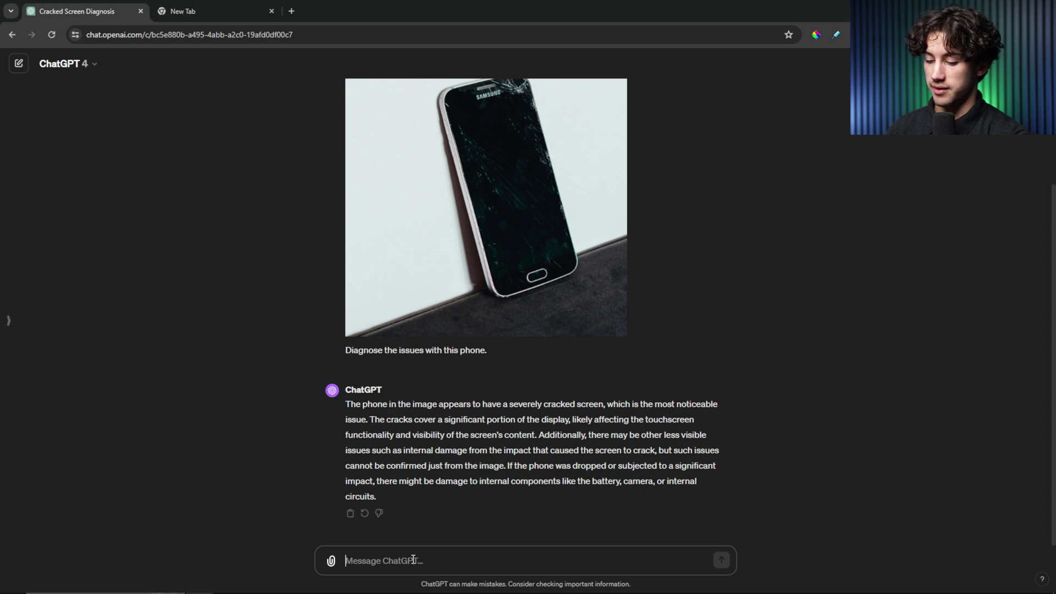
text(Provide me a step b)
text(y step solutions)
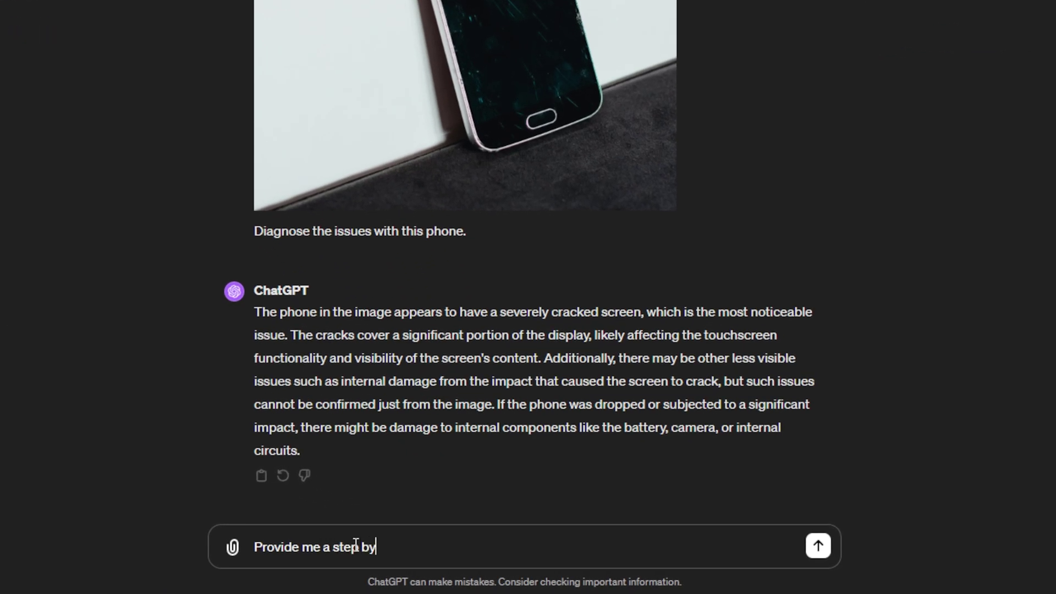
key(BackSpace)
text(in order tof)
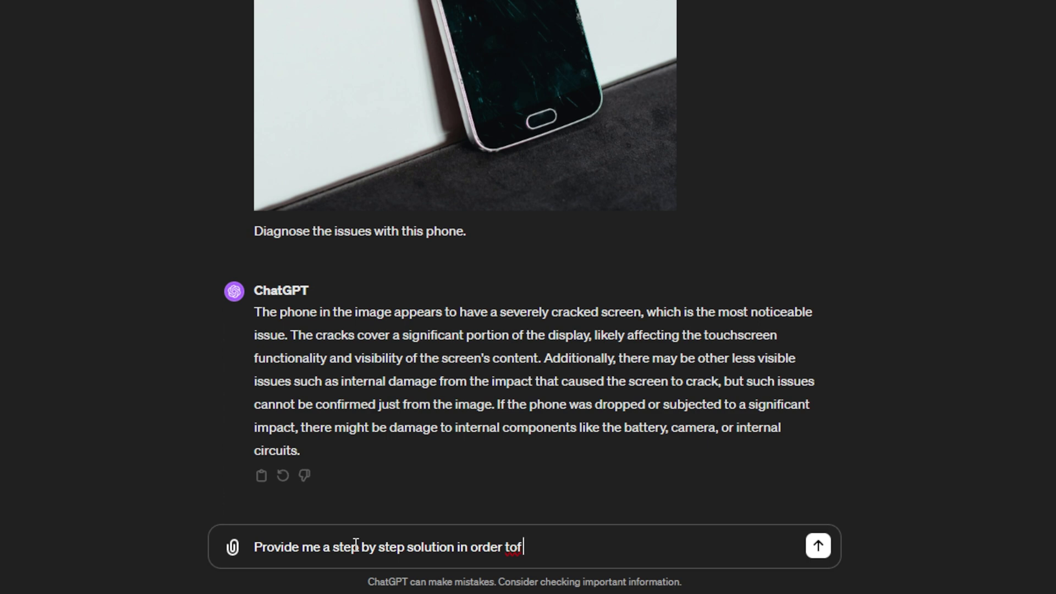
key(BackSpace)
text(fix this problem.)
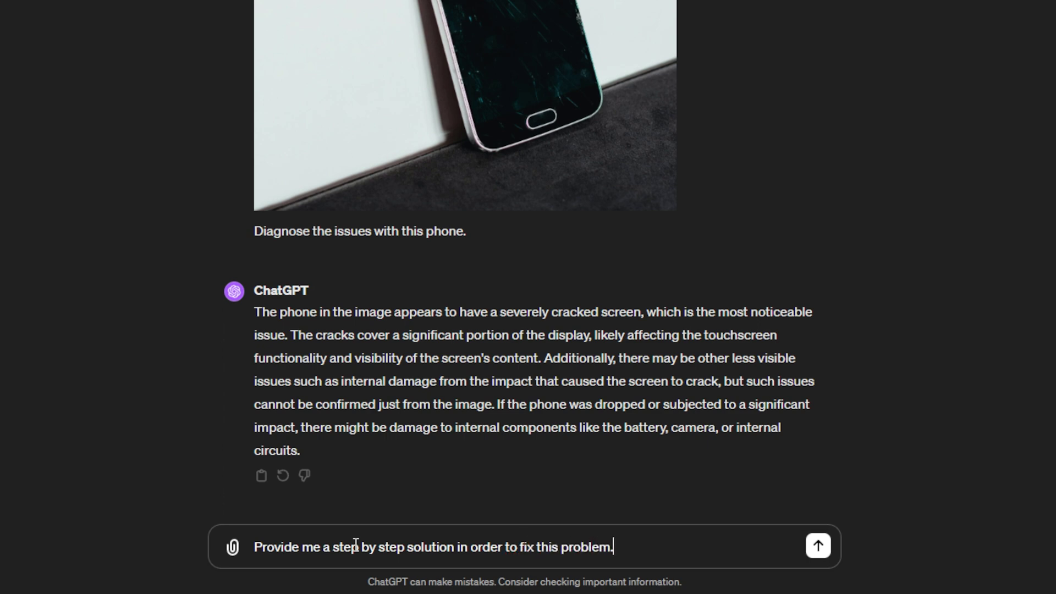
drag(254, 547, 661, 541)
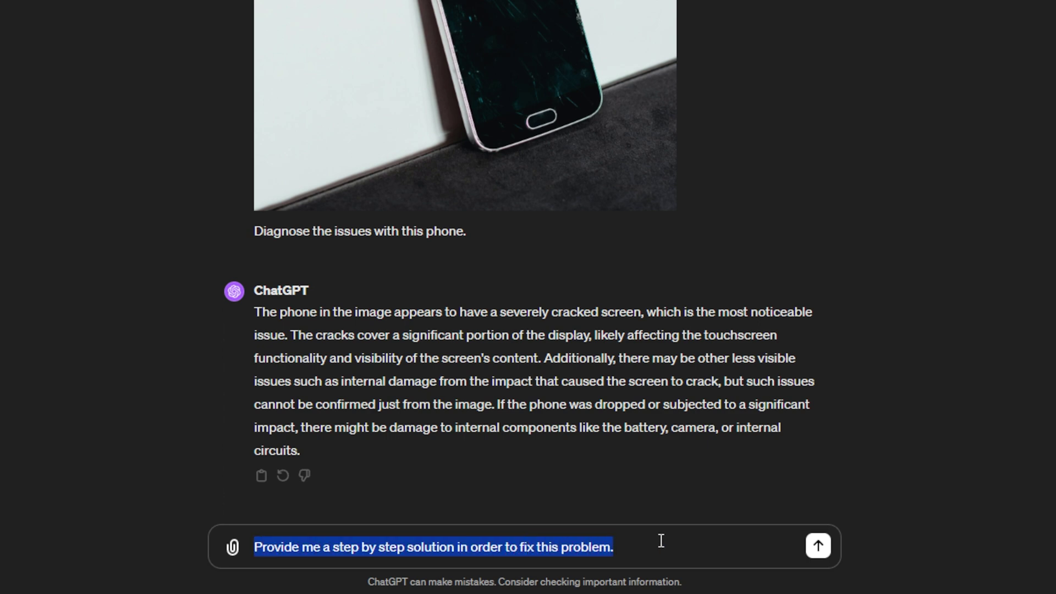
click(662, 541)
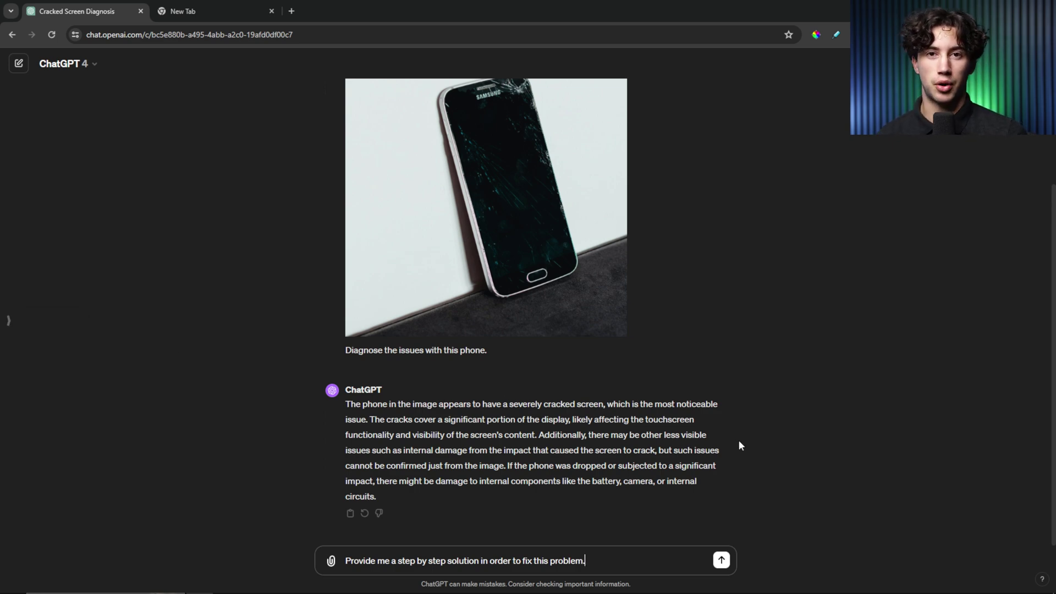
click(721, 560)
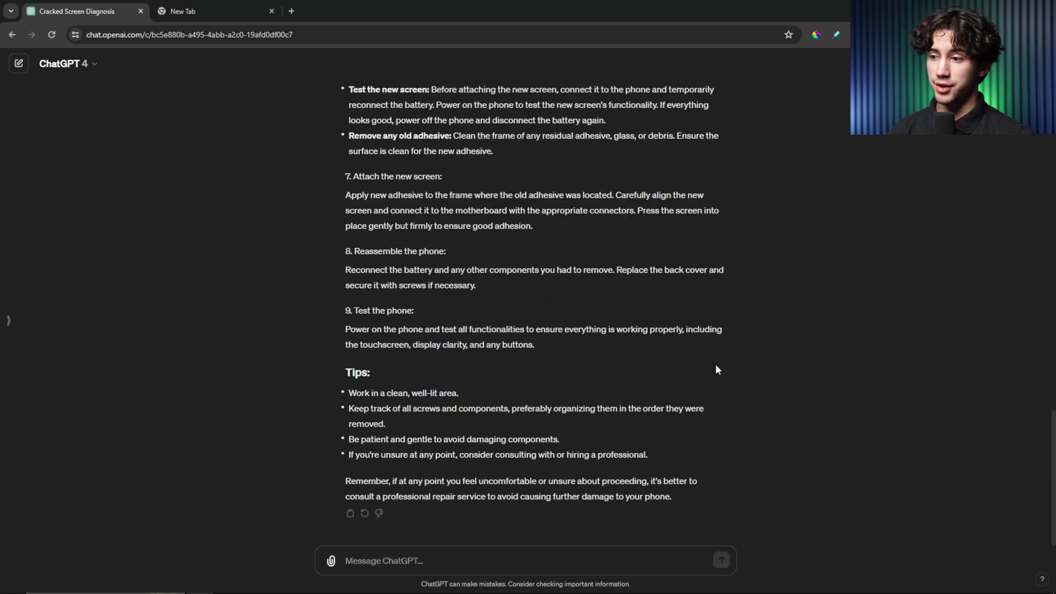
Read the "What You'll Need" list in the screen replacement answer
scroll(717, 369, up, 10)
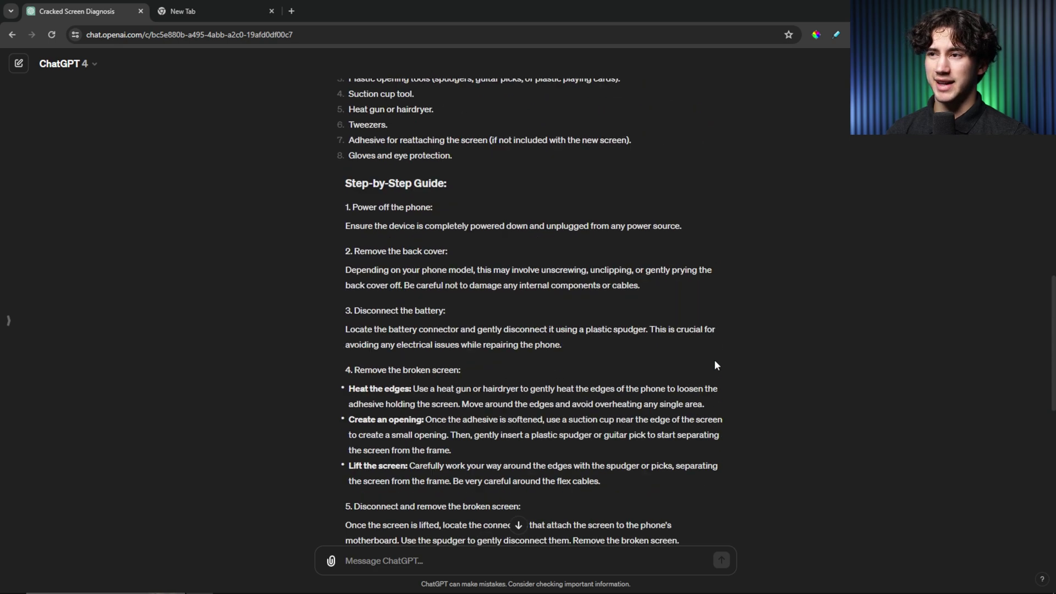
scroll(711, 361, up, 1)
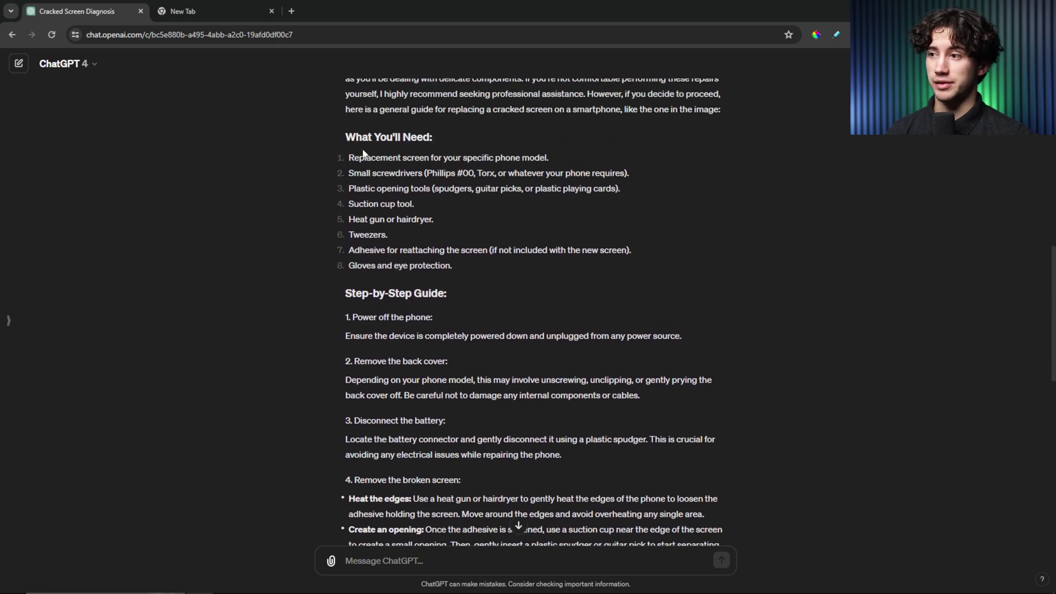
drag(346, 137, 422, 136)
click(420, 132)
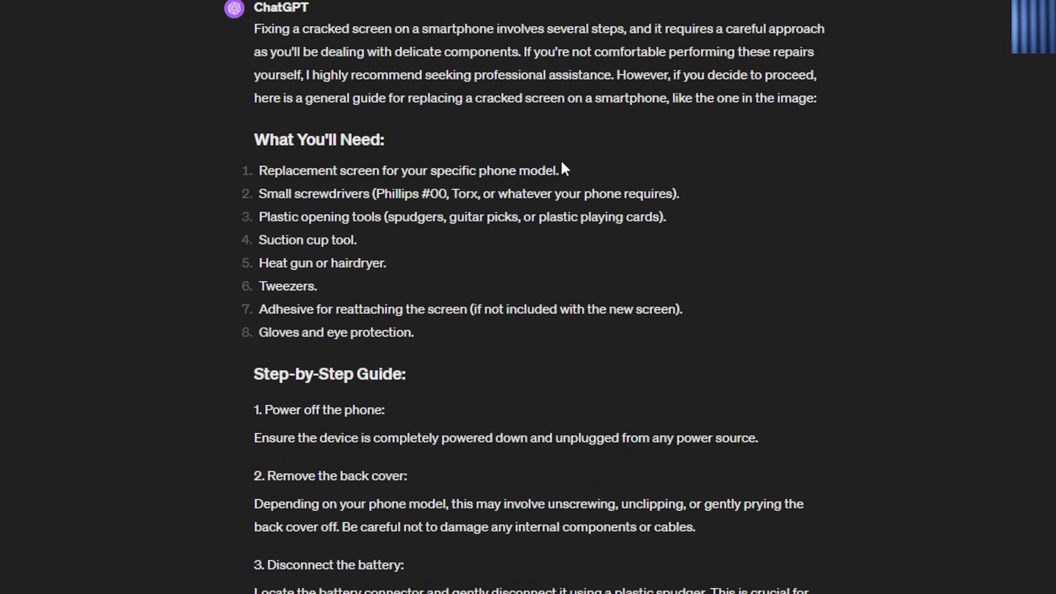
drag(257, 165, 494, 335)
click(542, 338)
Read through the Step-by-Step Guide and the Tips section, and return to the start of the phone conversation
scroll(549, 347, down, 6)
drag(247, 34, 630, 300)
click(630, 301)
scroll(630, 311, down, 6)
scroll(627, 307, down, 6)
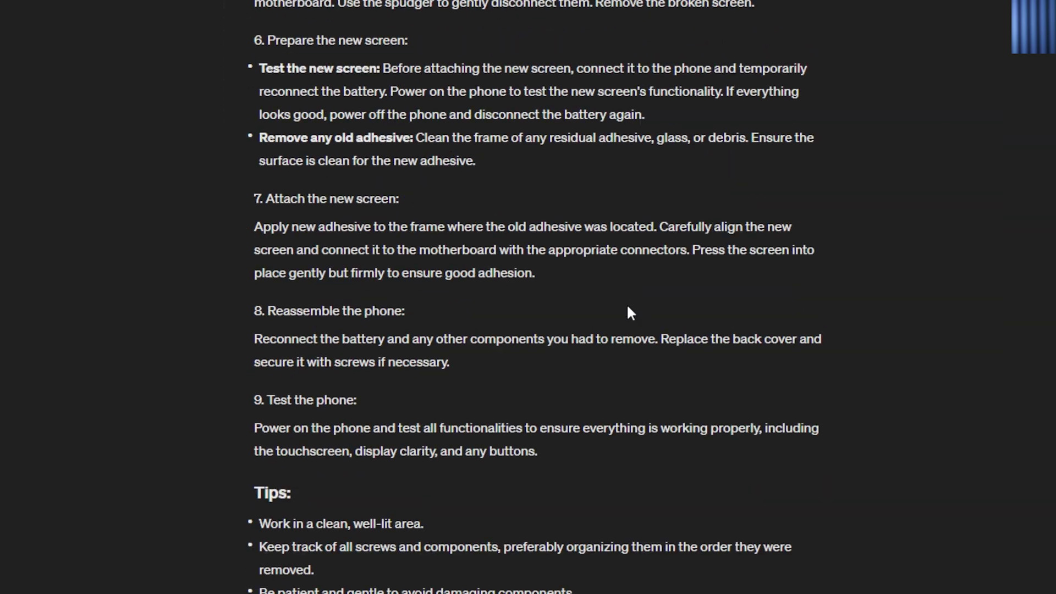
shift+click(297, 413)
drag(252, 423, 307, 420)
click(265, 448)
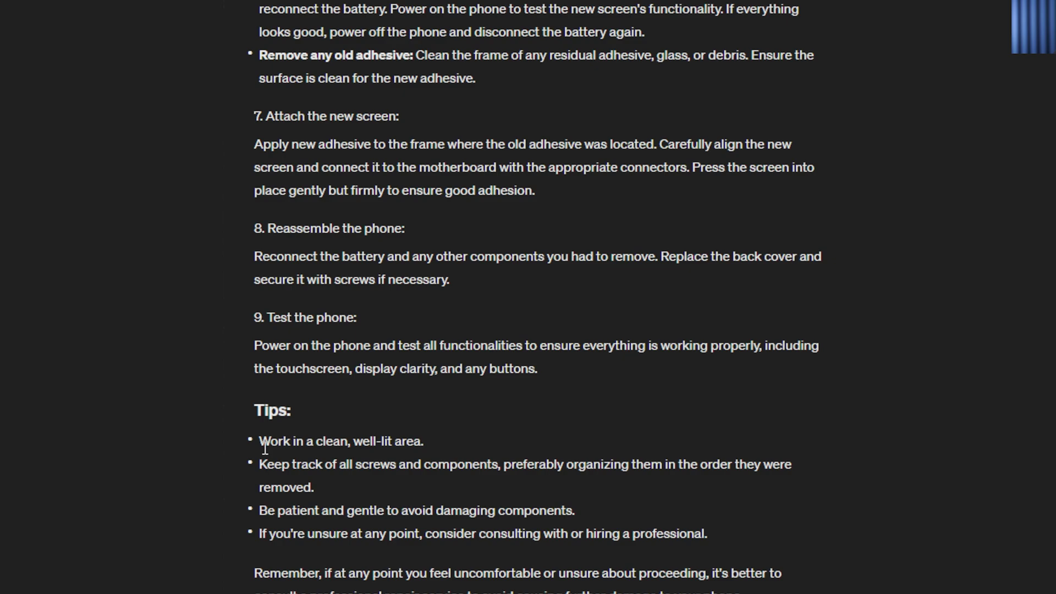
scroll(264, 449, up, 15)
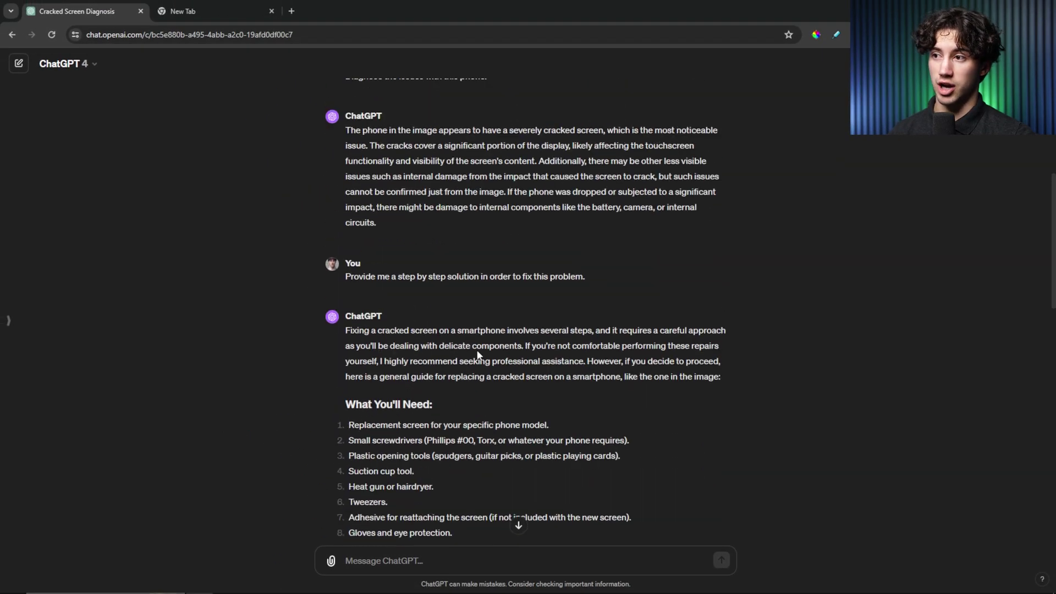
scroll(478, 350, up, 6)
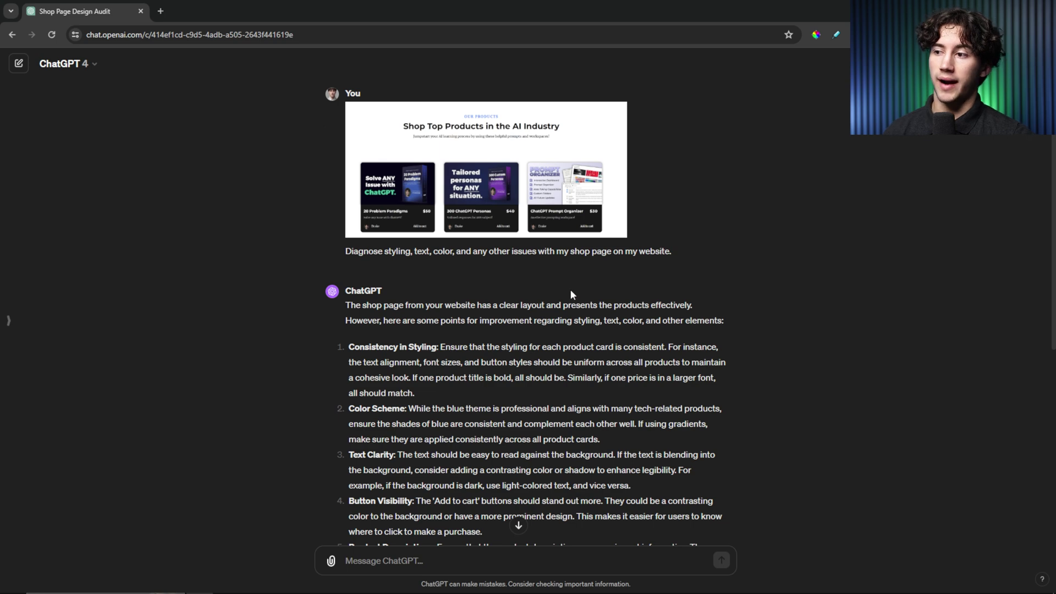
In the Shop Page Design Audit chat, view the uploaded shop image enlarged and go over the suggestions
click(506, 203)
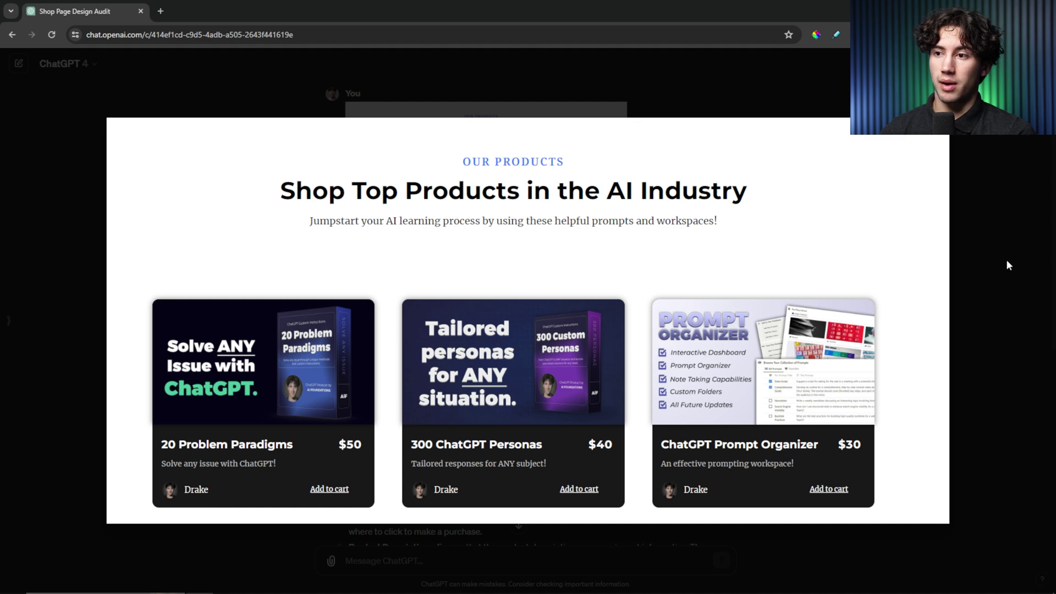
click(990, 260)
scroll(701, 275, down, 4)
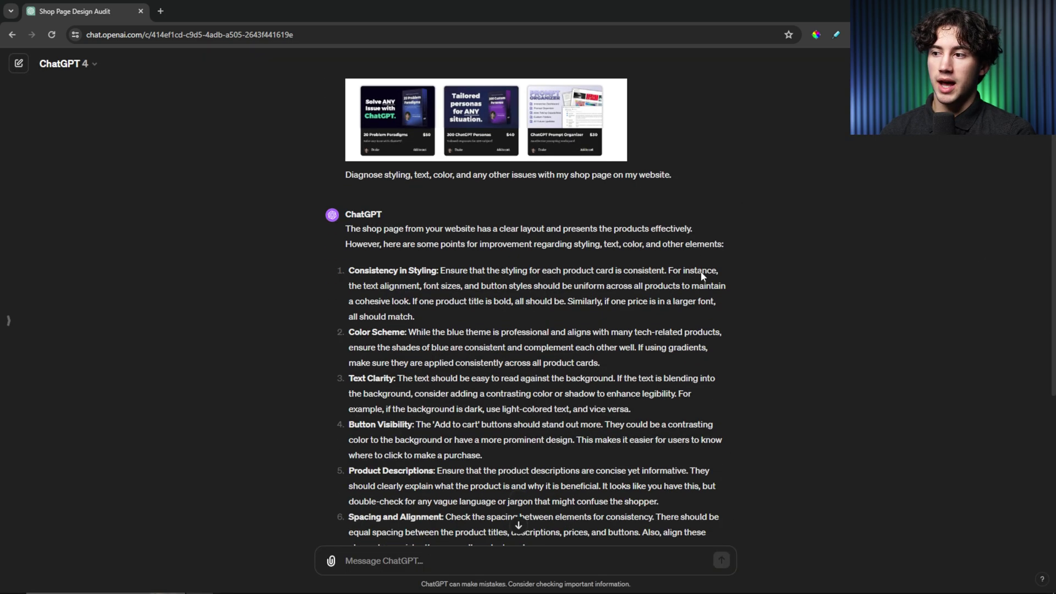
scroll(701, 275, down, 1)
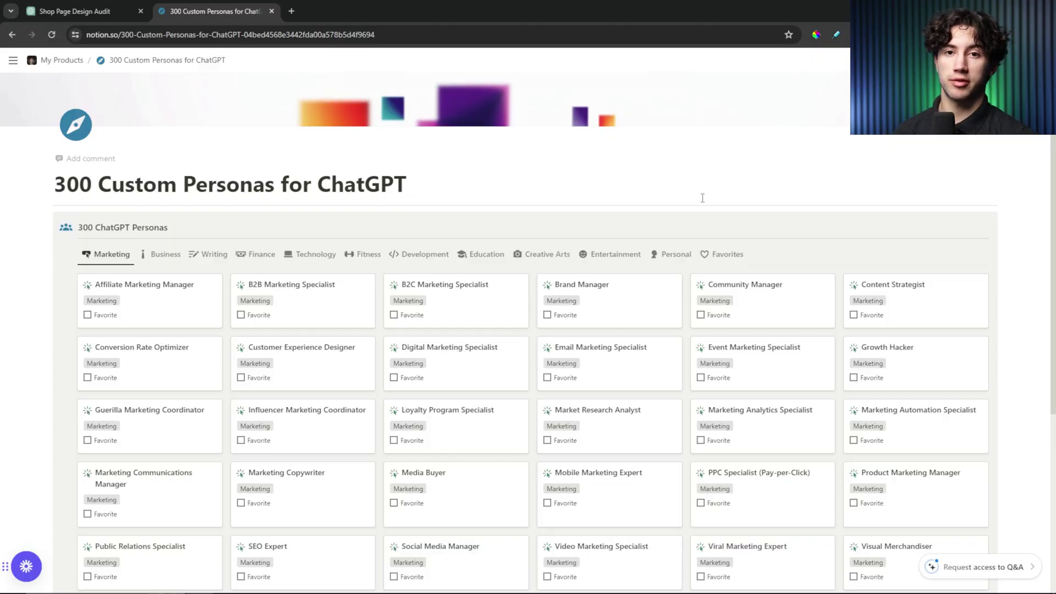
Look over the 300 Custom Personas page in Notion, and open Customize ChatGPT back in the ChatGPT chat
scroll(621, 168, down, 2)
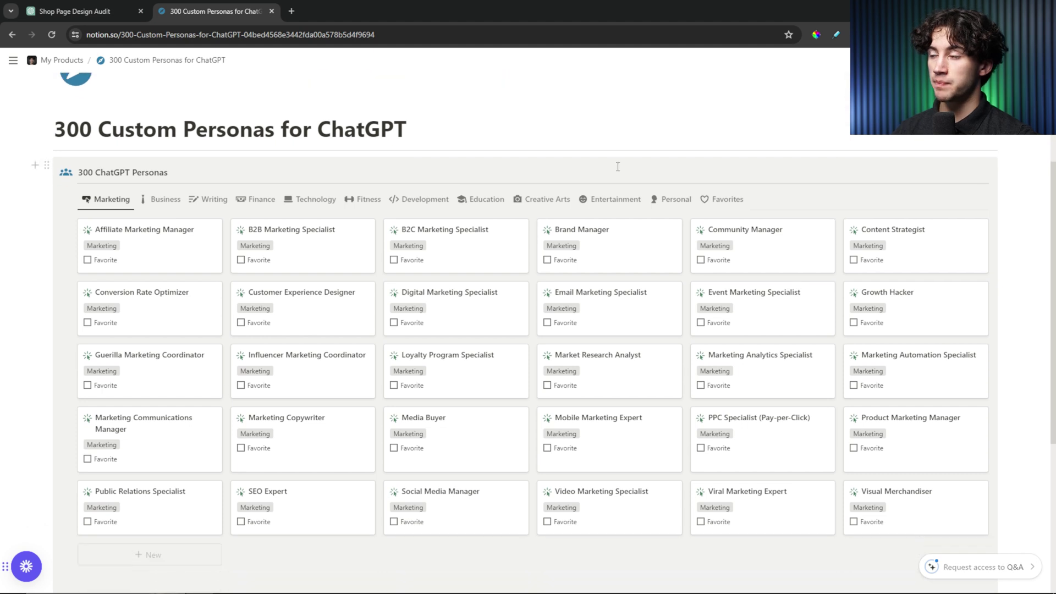
scroll(618, 170, up, 1)
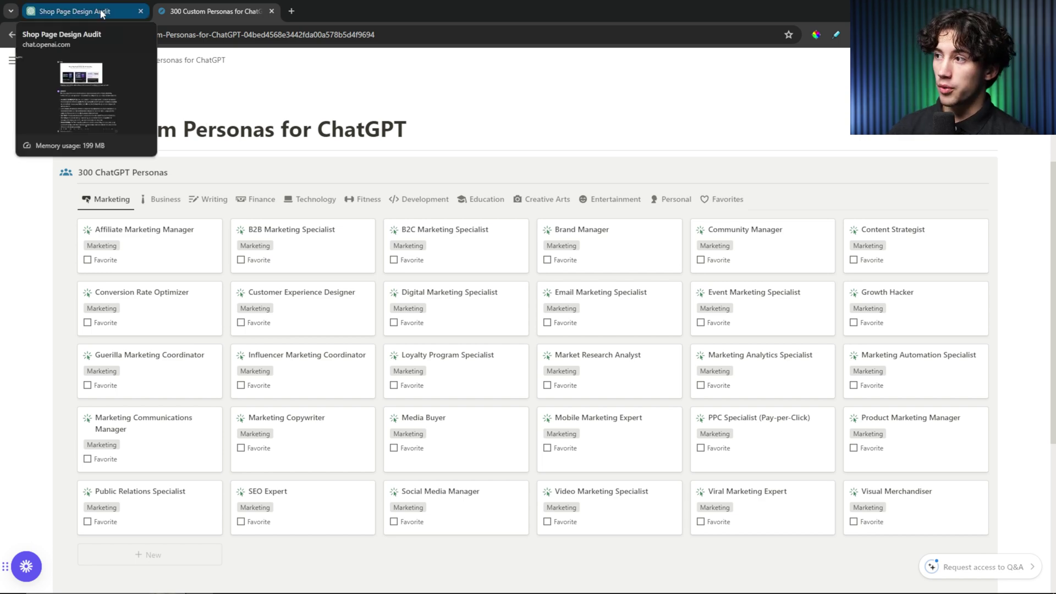
click(117, 14)
click(15, 321)
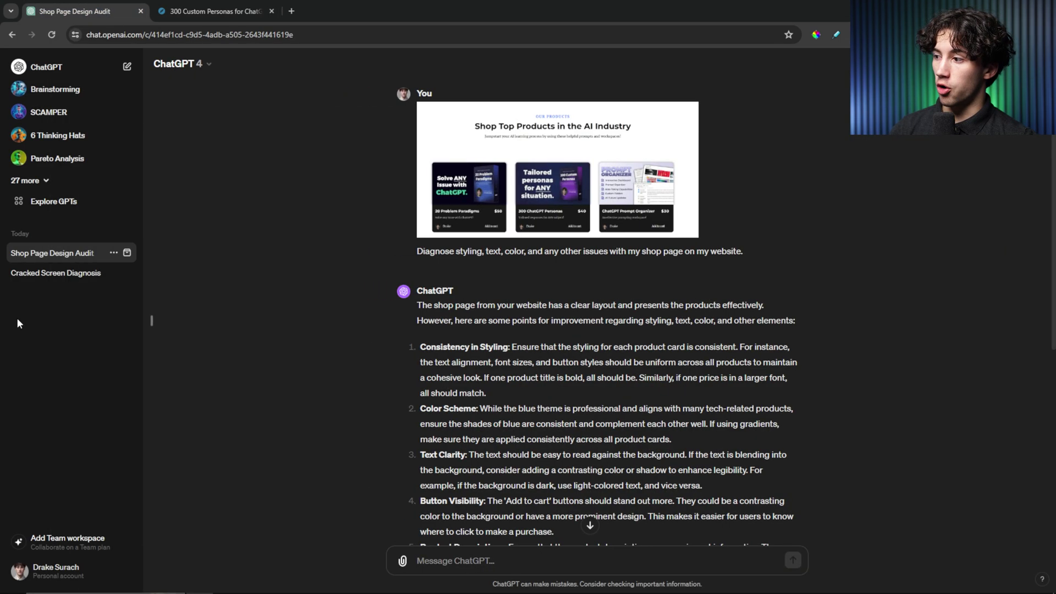
click(59, 573)
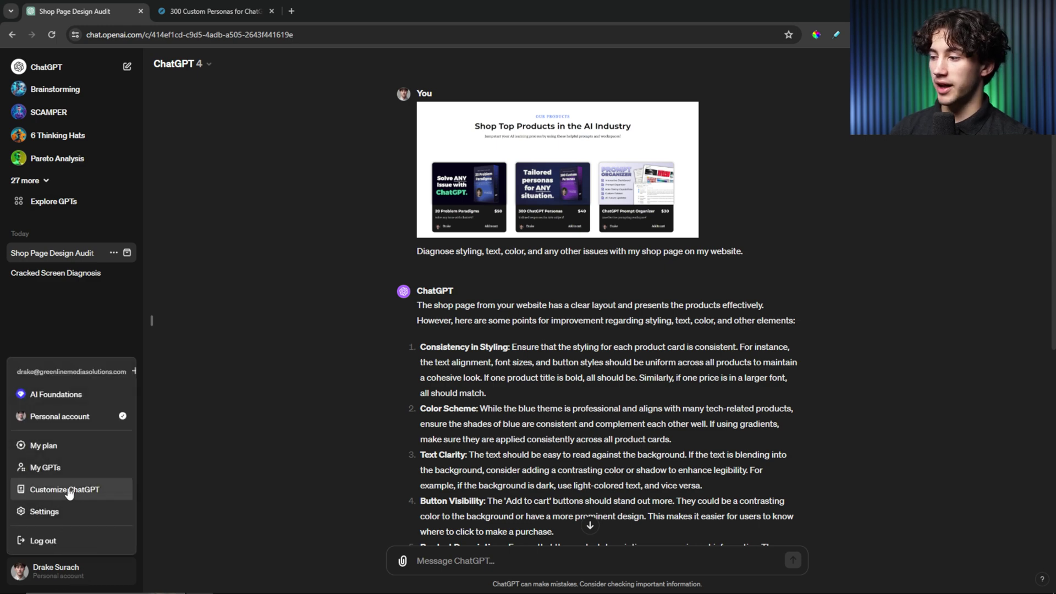
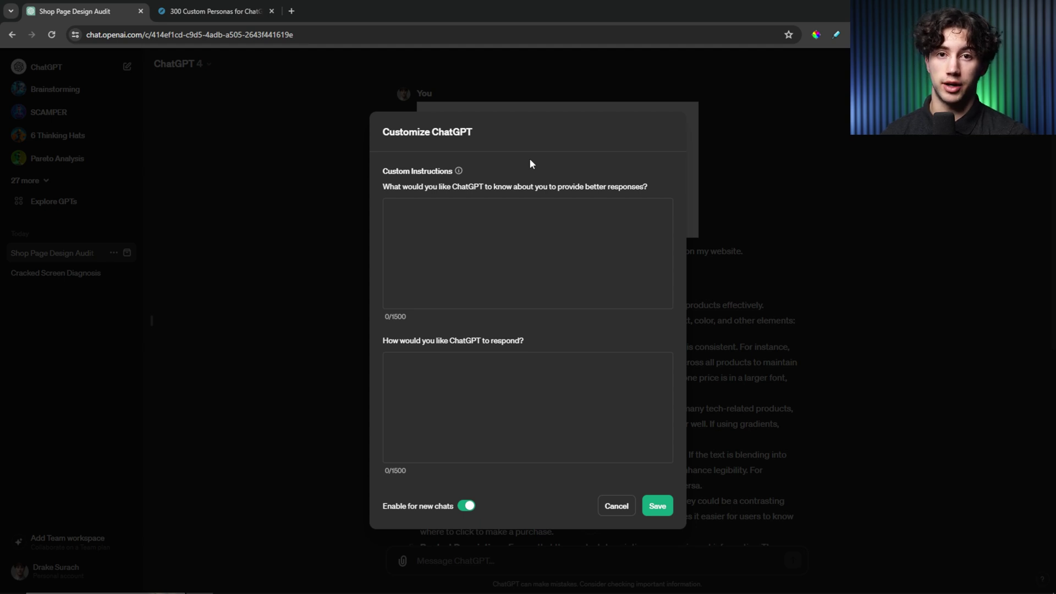
On the 300 Custom Personas page in Notion, open the Customer Experience Designer persona and read through its two instruction texts
click(208, 12)
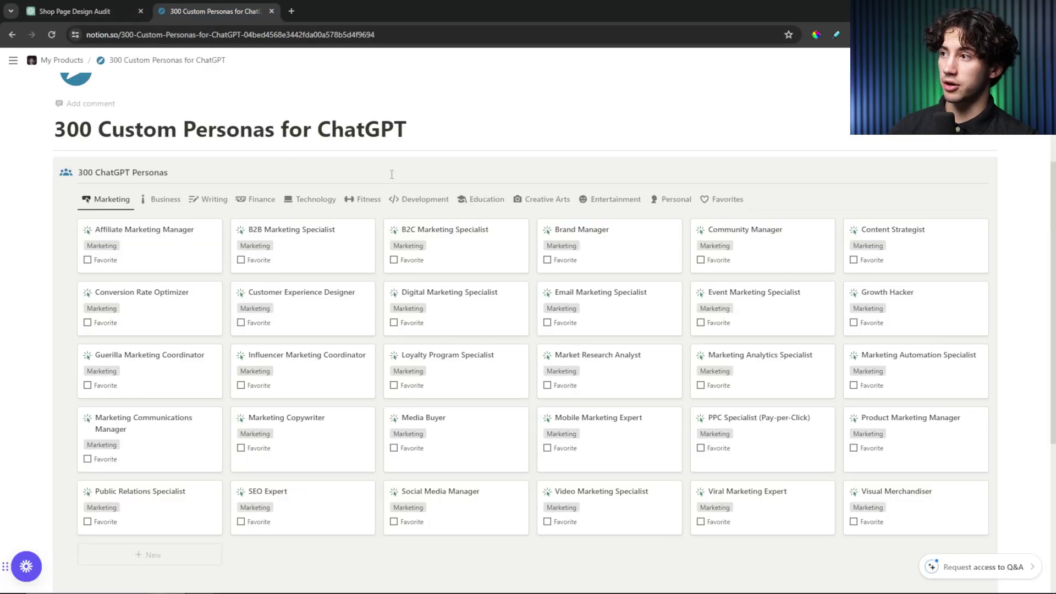
scroll(312, 154, down, 2)
scroll(479, 351, up, 1)
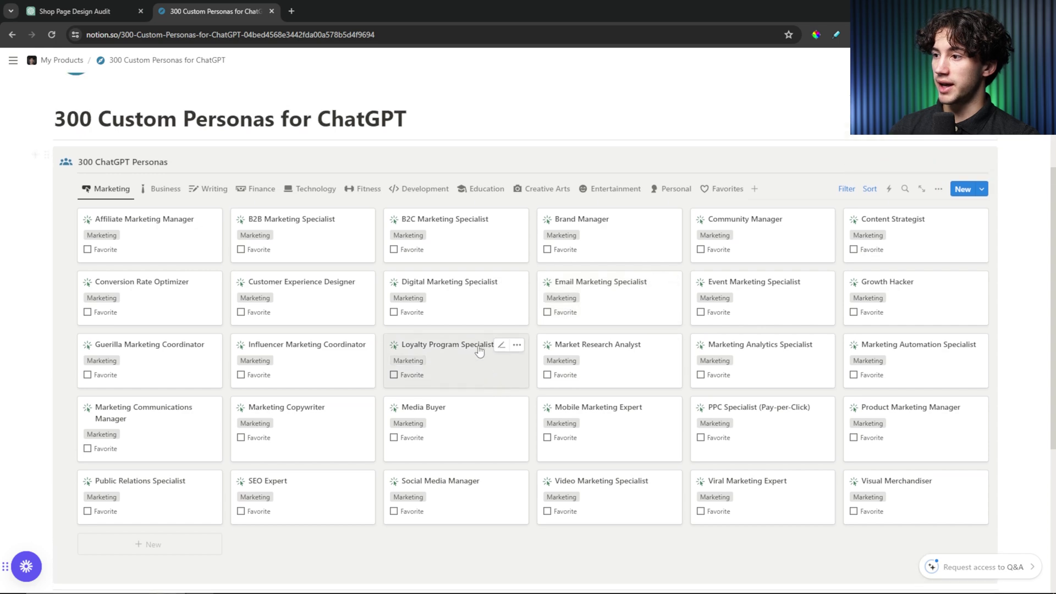
scroll(479, 351, down, 1)
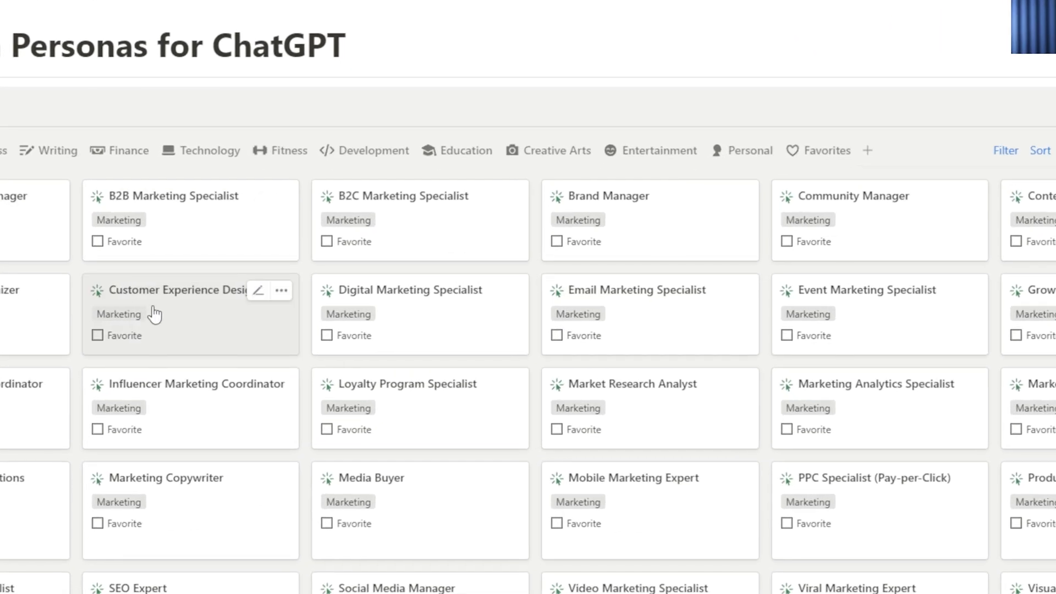
click(207, 309)
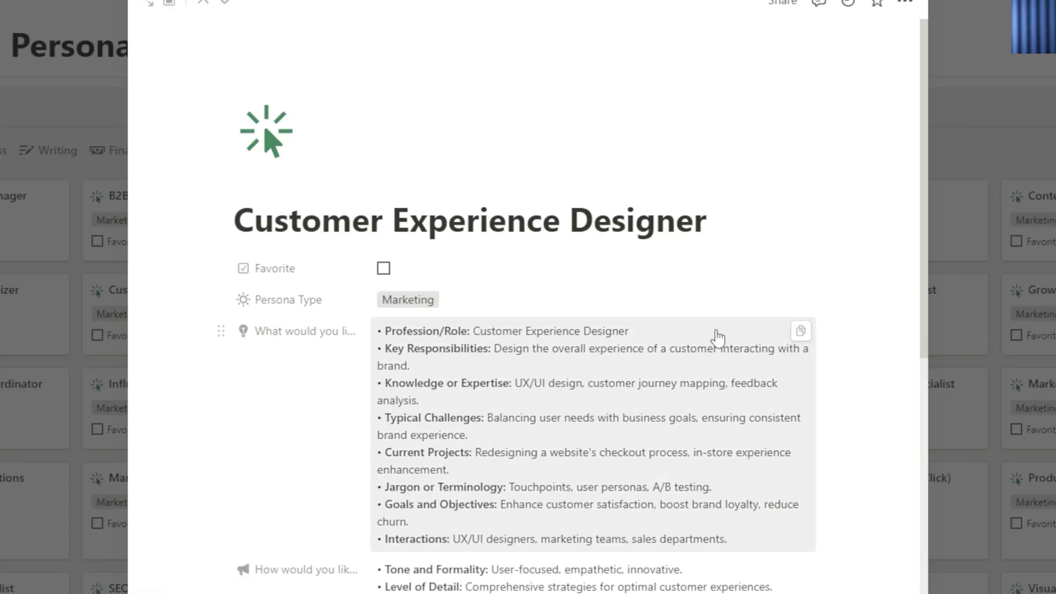
scroll(718, 337, down, 2)
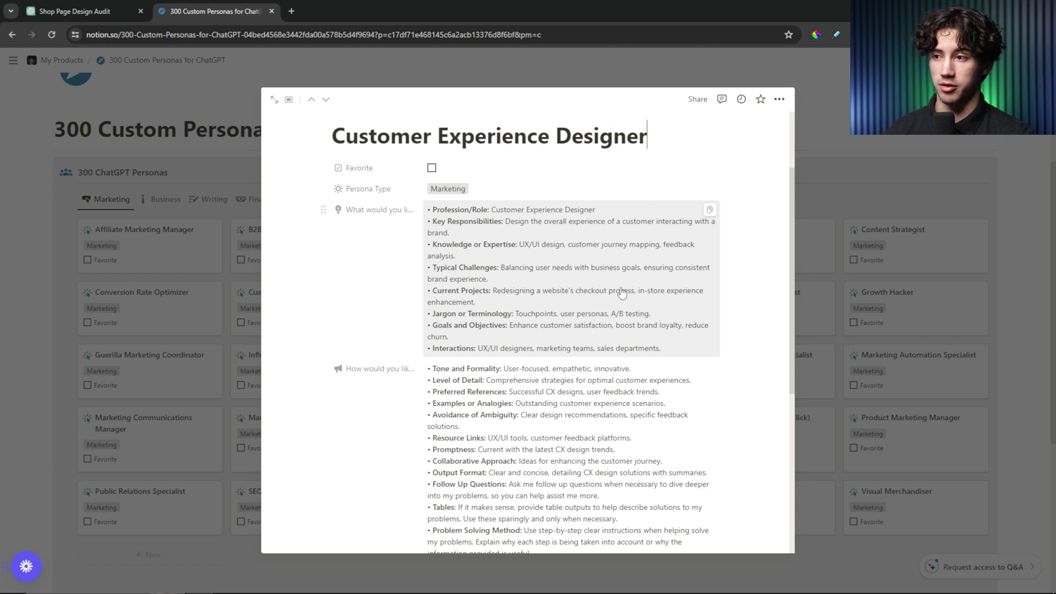
scroll(598, 284, down, 1)
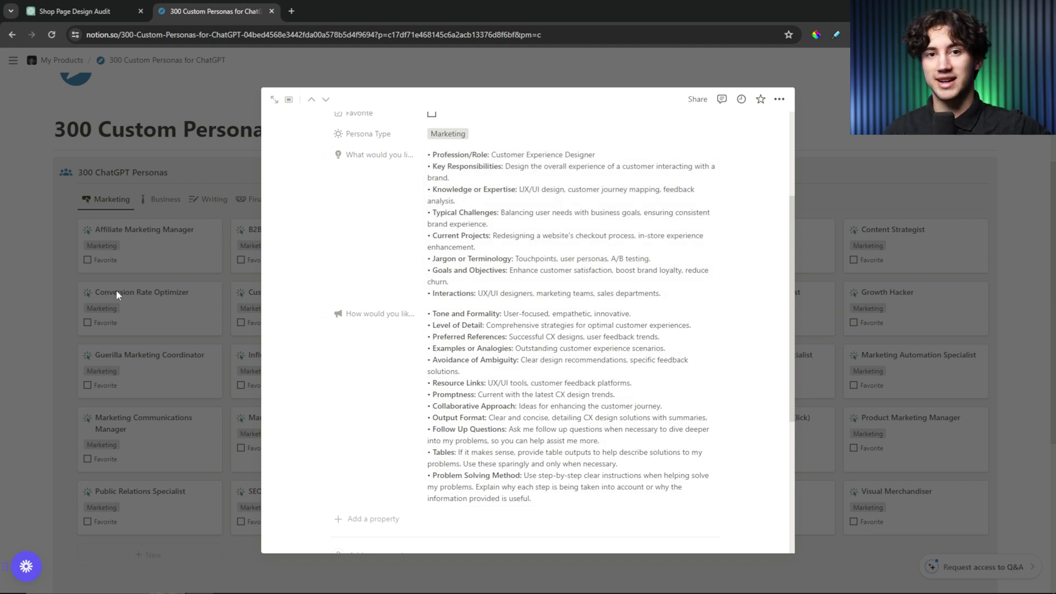
Copy the persona's "What would you like ChatGPT to know" text from Notion into the matching custom instructions field in ChatGPT
click(77, 11)
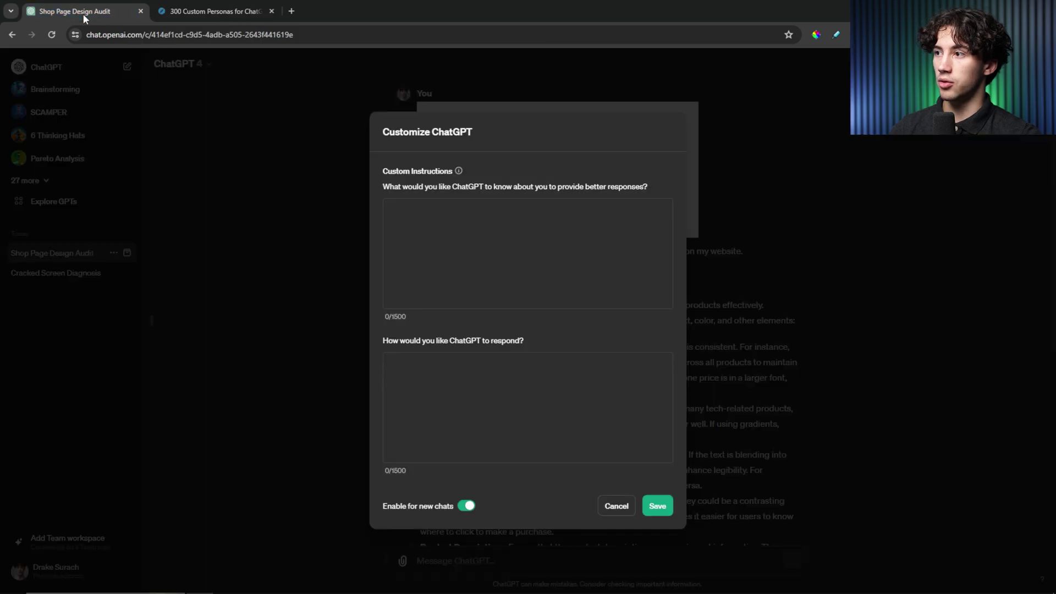
click(259, 14)
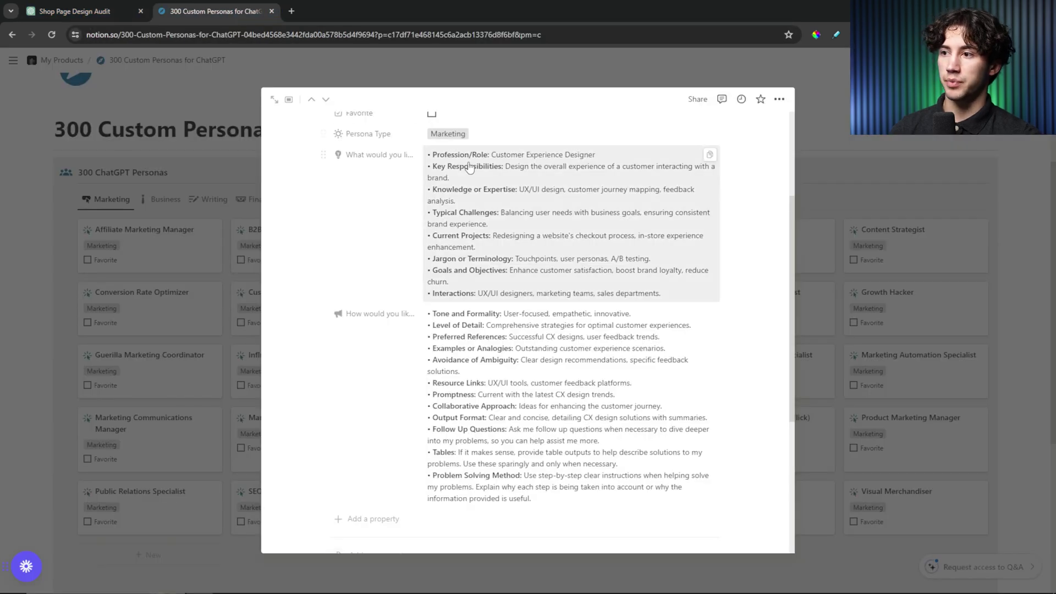
click(81, 13)
click(214, 11)
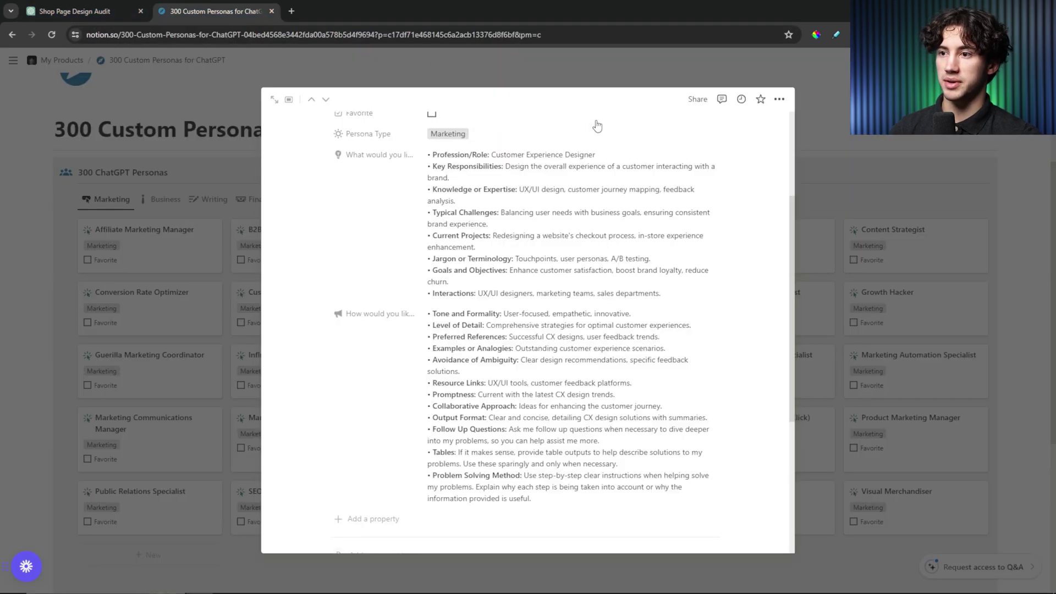
click(597, 128)
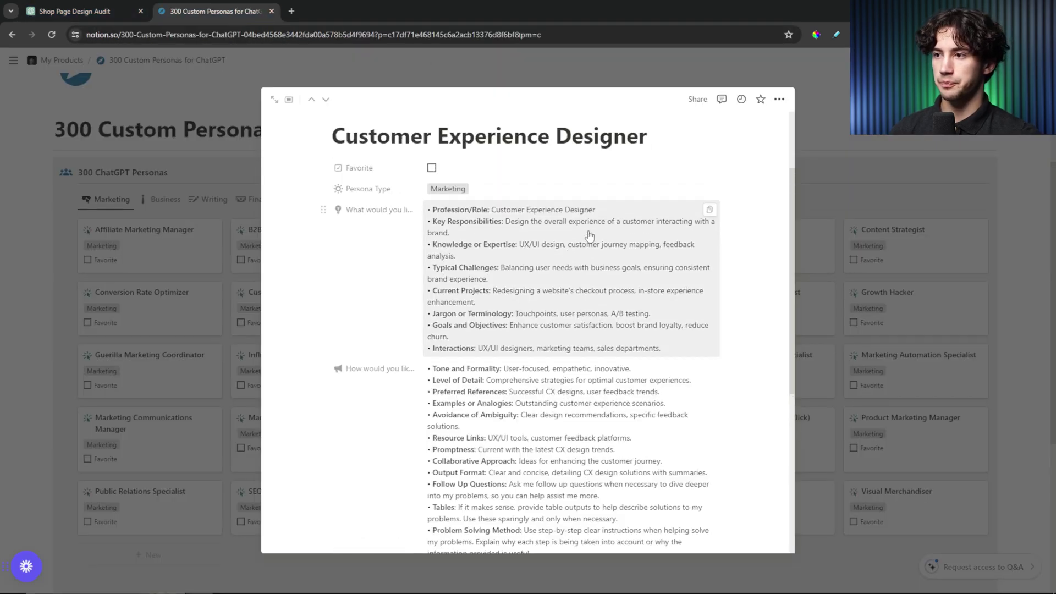
click(709, 212)
key(ctrl+Tab)
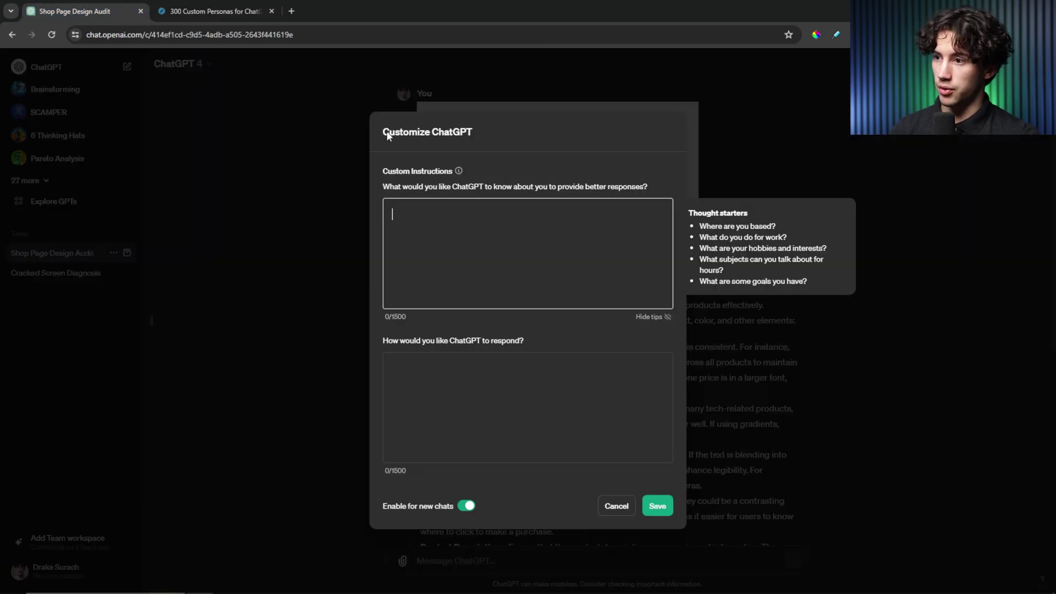
key(ctrl+v)
scroll(500, 243, up, 3)
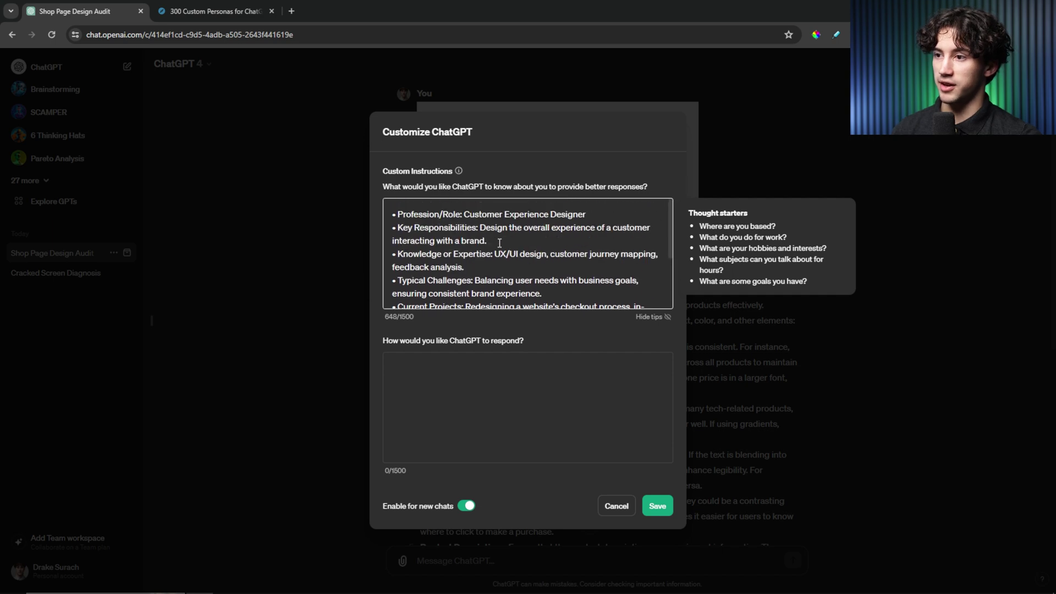
Go over the pasted persona text, highlighting the Profession/Role line and the bullets from Key Responsibilities to Interactions
key(ctrl+shift+Left)
key(ctrl+shift+Left)
key(ctrl+shift+Left)
key(ctrl+shift+Left)
key(ctrl+shift+Left)
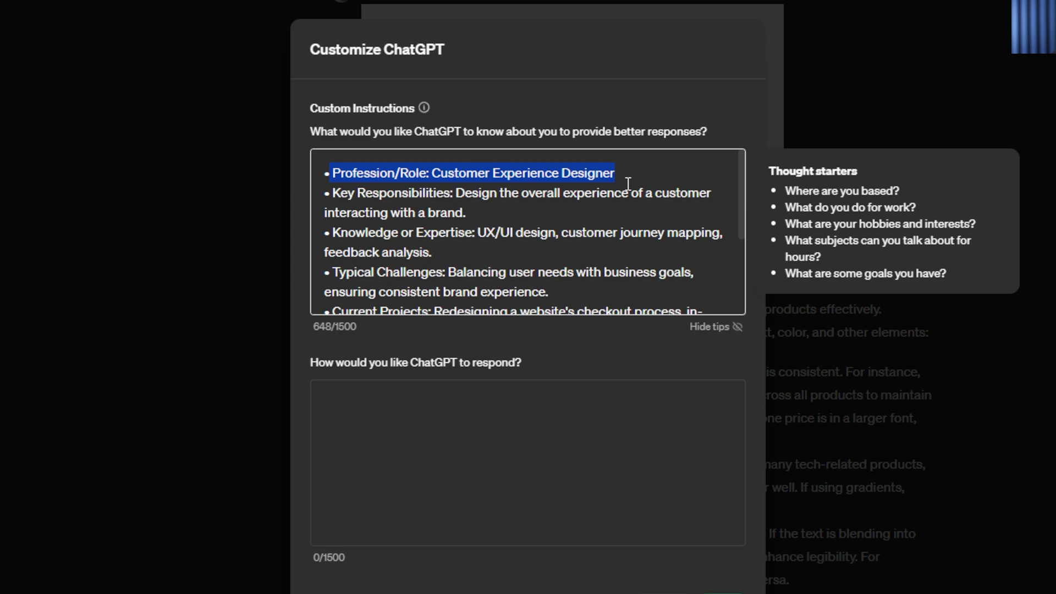
key(ctrl+End)
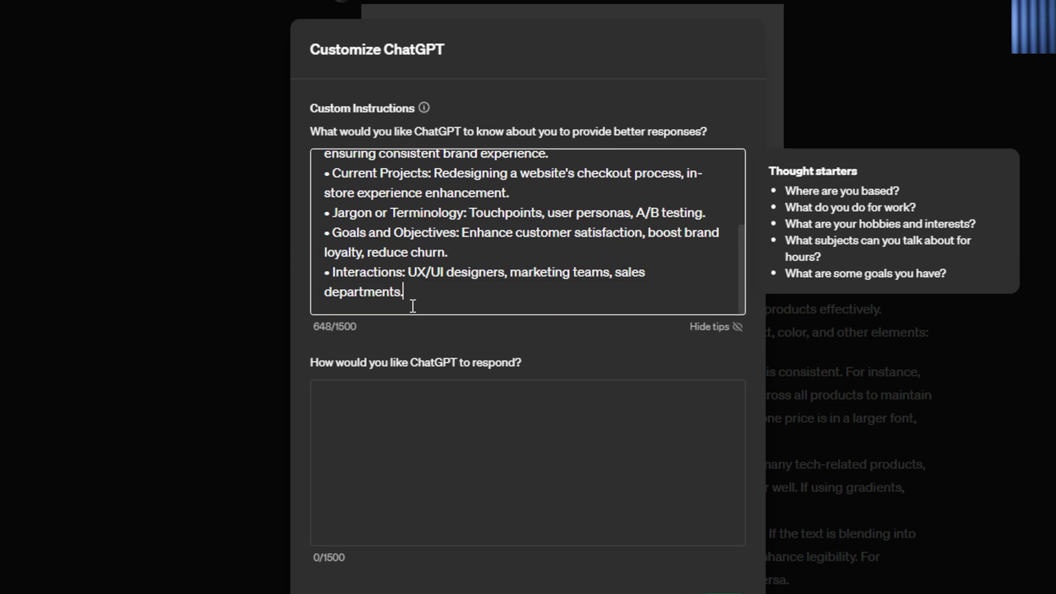
key(ctrl+shift+Home)
key(shift+Down)
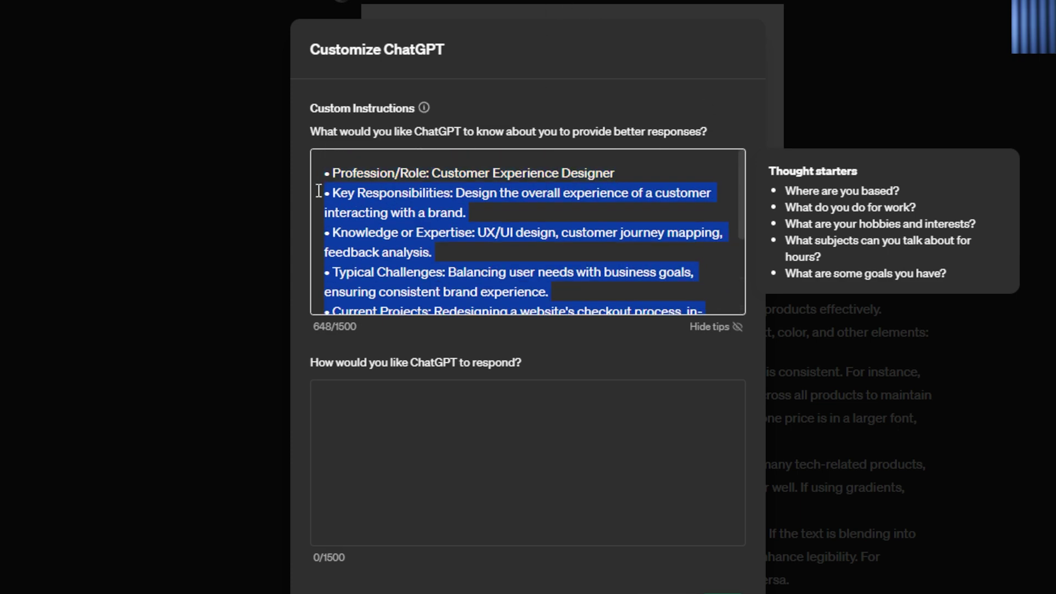
click(548, 207)
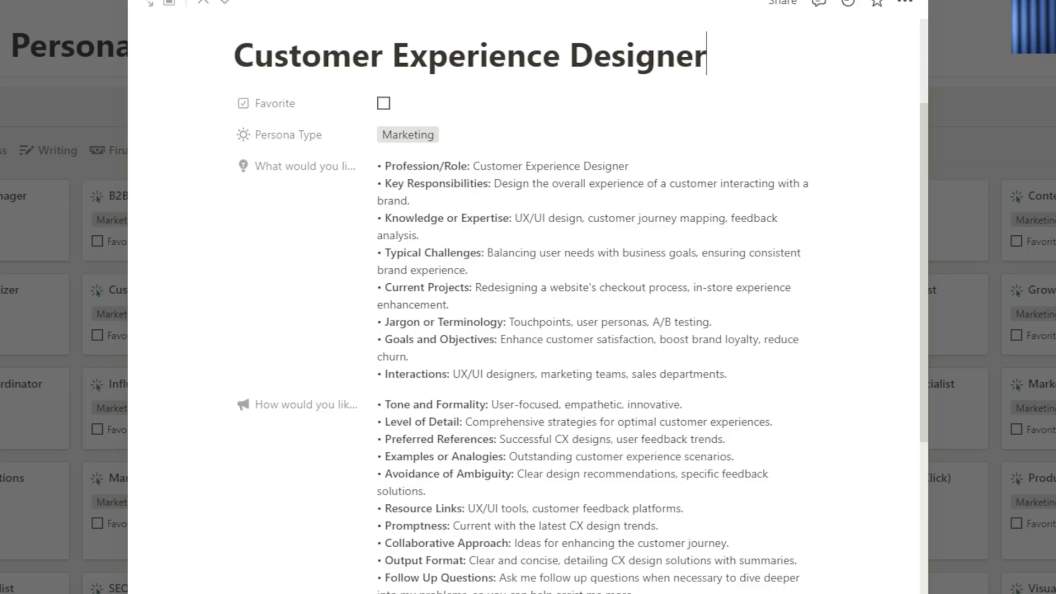
Copy the persona's "How would you like ChatGPT to respond" text from Notion into the second custom instructions field in ChatGPT
scroll(616, 407, down, 2)
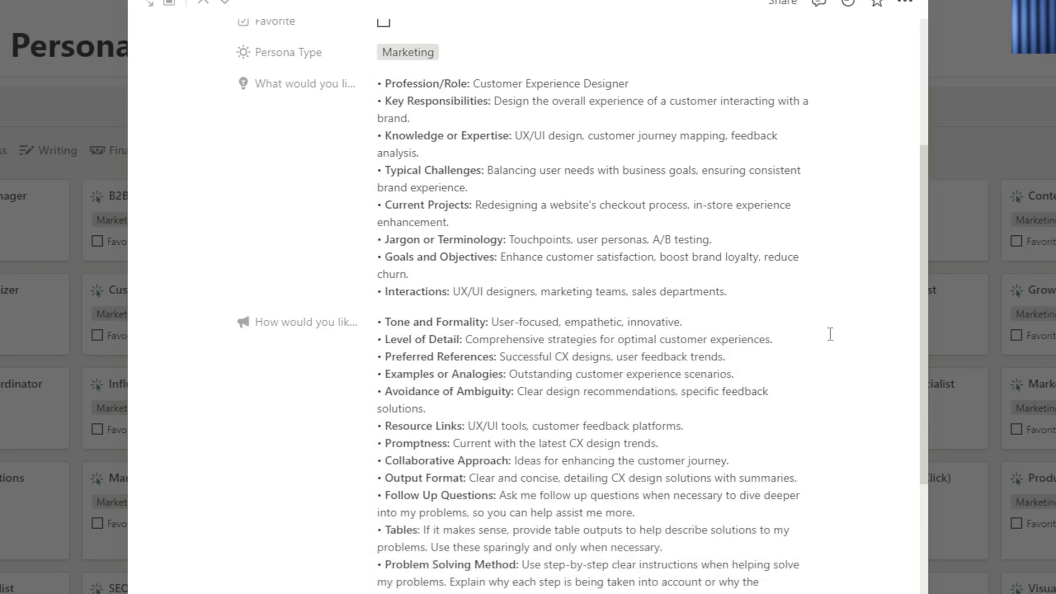
click(801, 322)
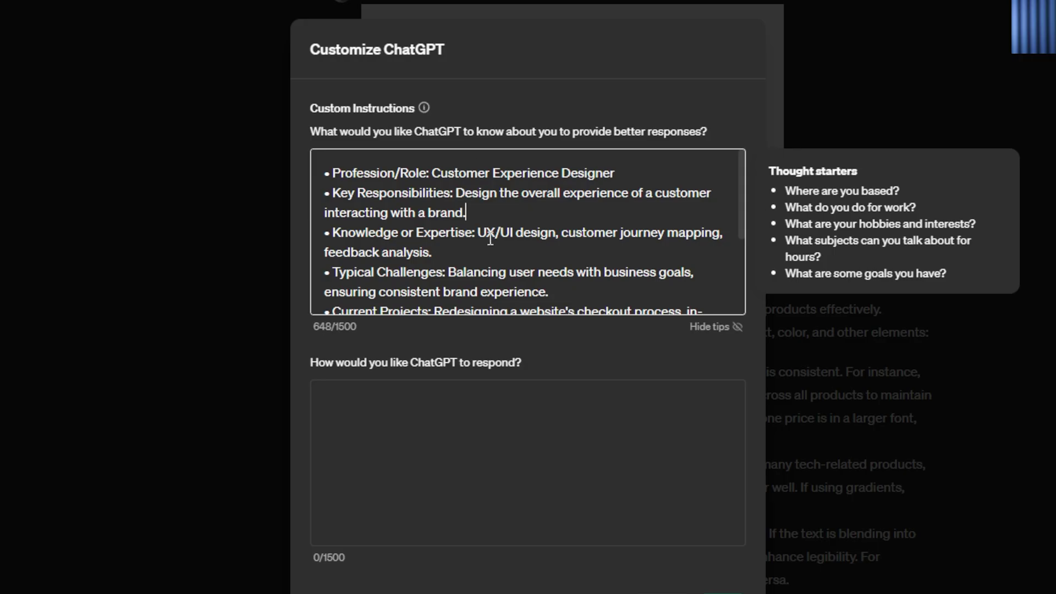
click(446, 396)
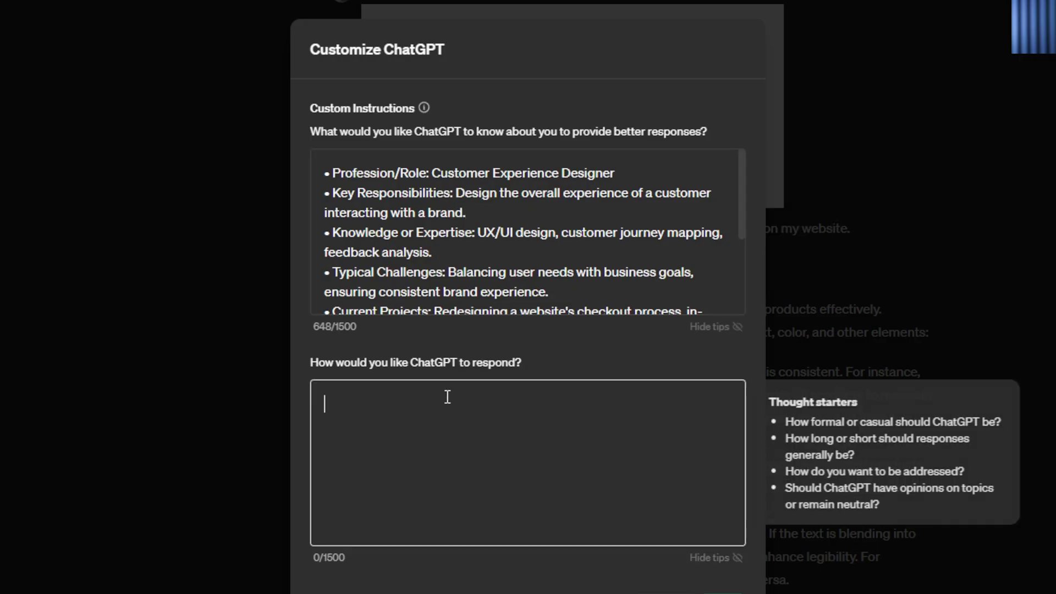
key(ctrl+v)
scroll(482, 440, up, 5)
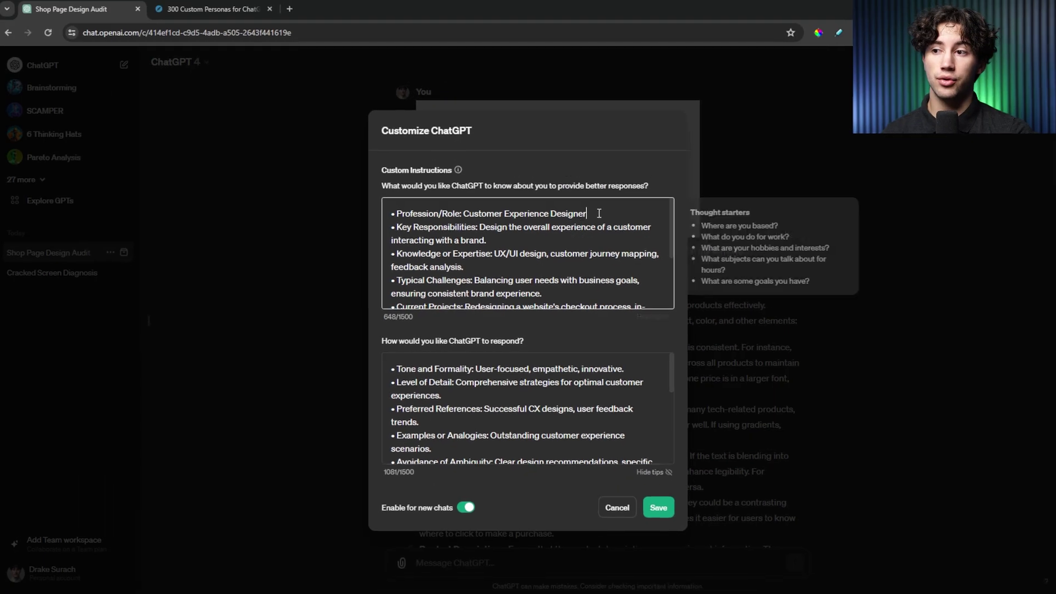
Review both filled-in custom instructions fields, from the Profession/Role line to the response preferences such as Tone and Formality
drag(615, 173, 377, 173)
drag(399, 369, 609, 380)
click(628, 380)
scroll(535, 409, down, 5)
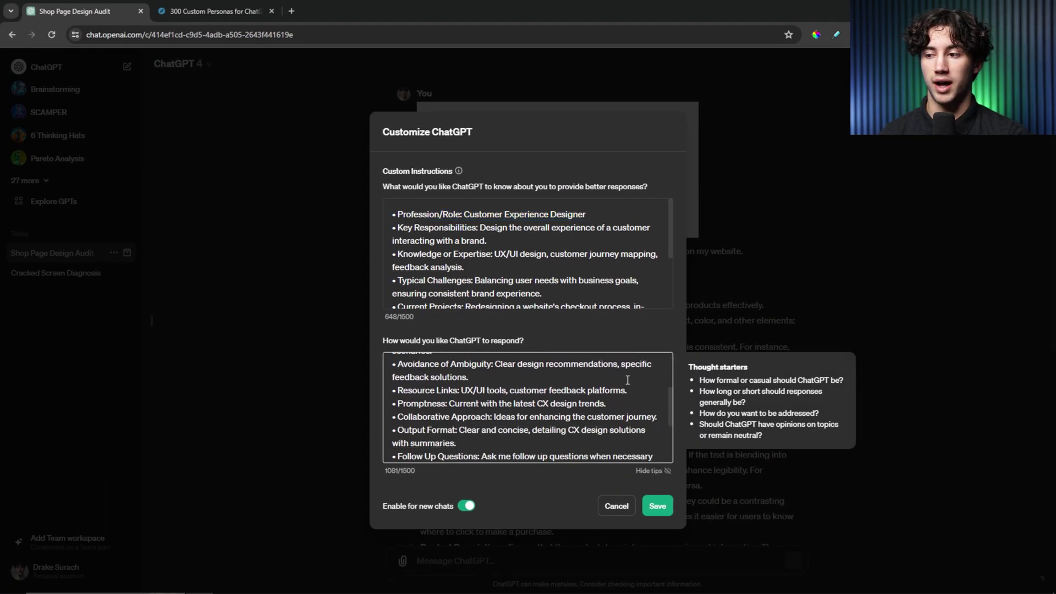
scroll(608, 448, up, 5)
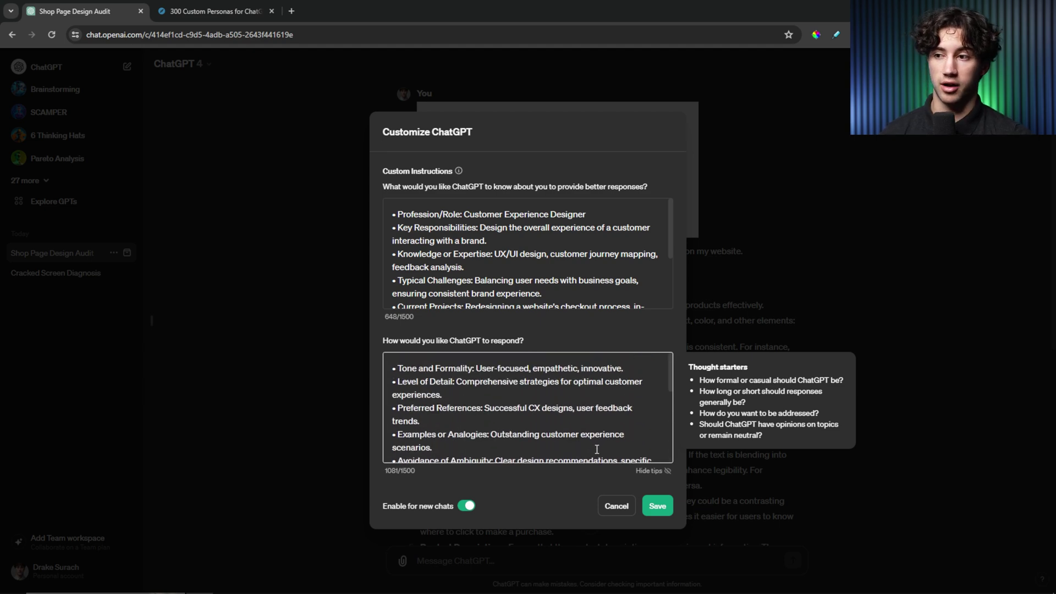
Save the custom instructions and hide the chat sidebar
click(661, 512)
click(150, 321)
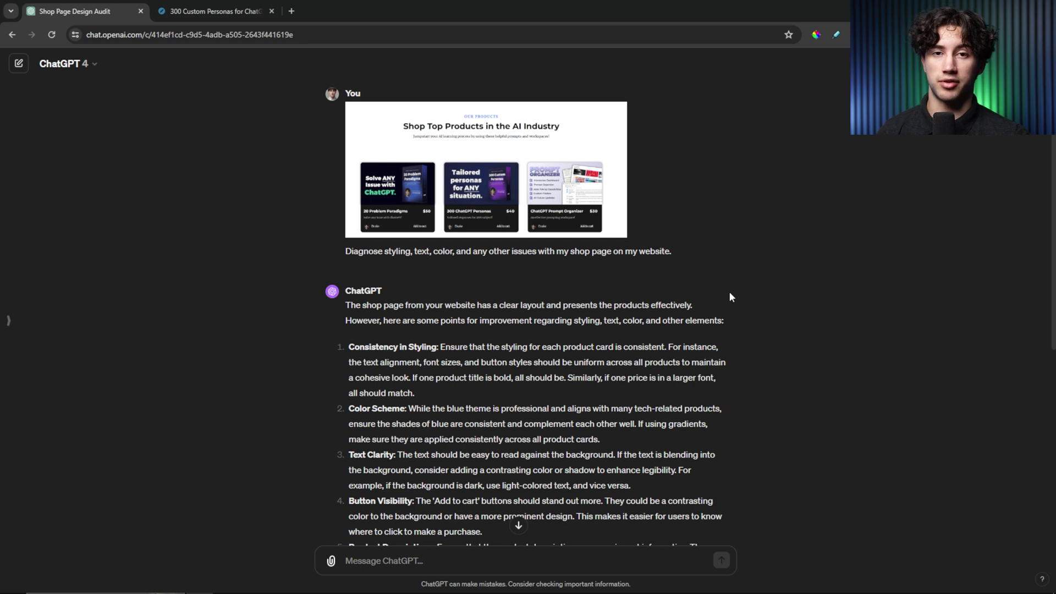
Start the message with "I want to increase add to cart conversions on my website." and view the uploaded shop image enlarged
scroll(441, 496, down, 6)
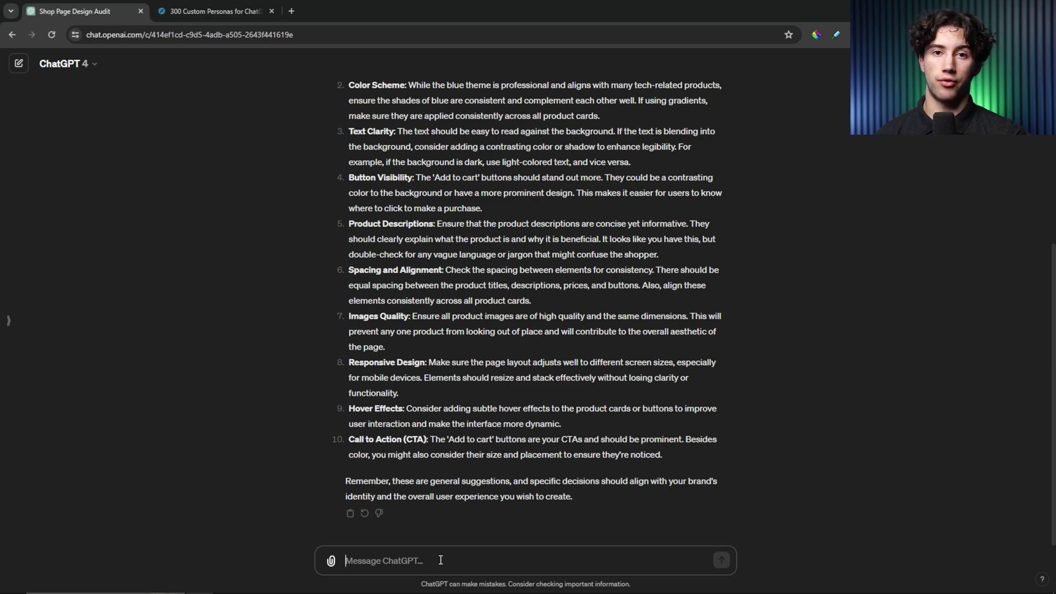
scroll(514, 519, up, 10)
click(536, 183)
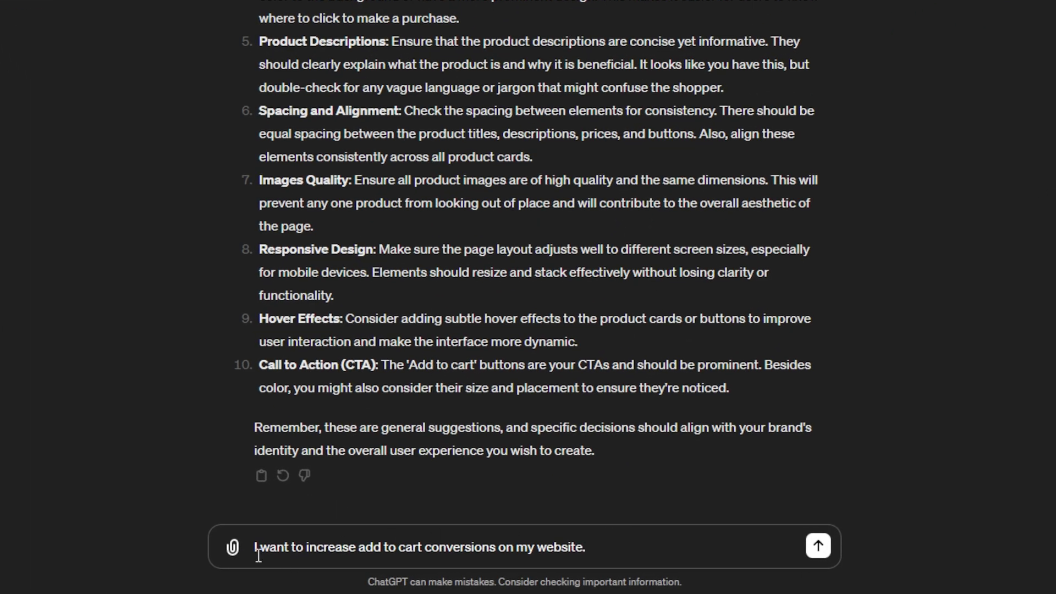
drag(254, 547, 602, 548)
click(603, 549)
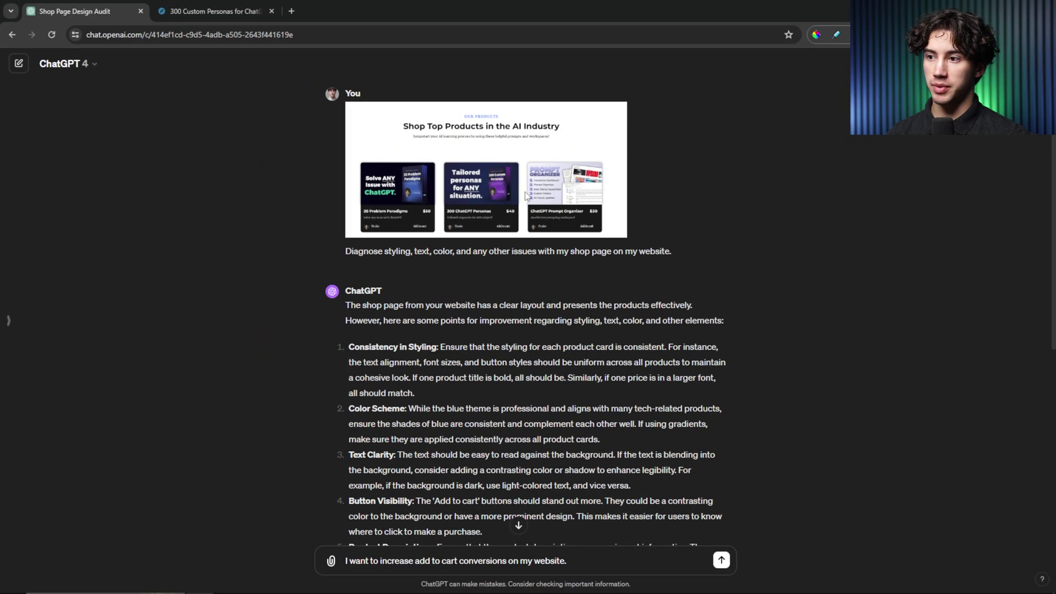
click(527, 195)
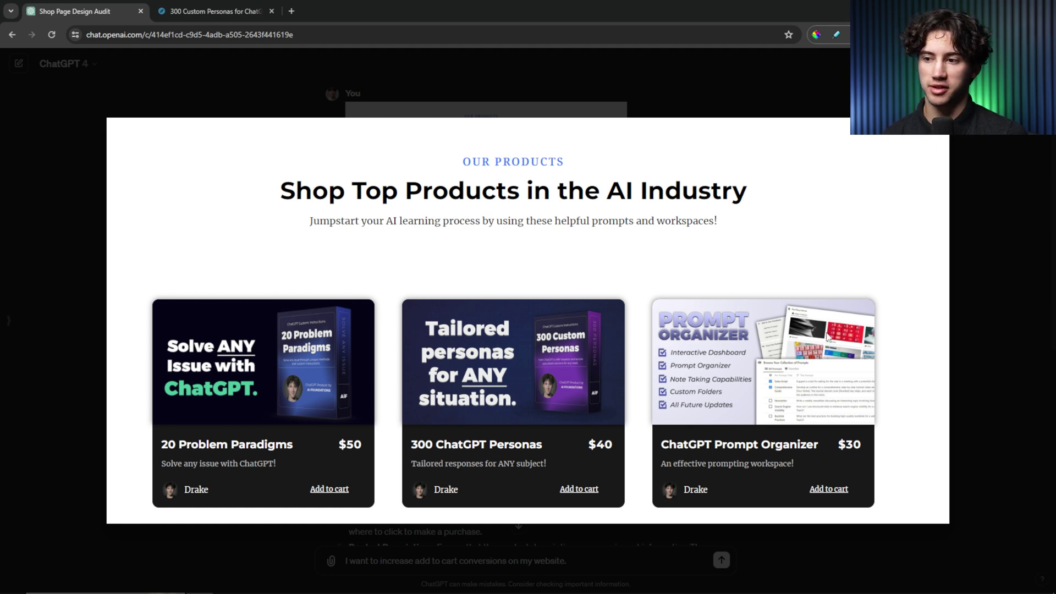
Add to the message the current 400 daily visitors and average 20 add to carts, and the target of 40 per day with the same visitors
click(590, 565)
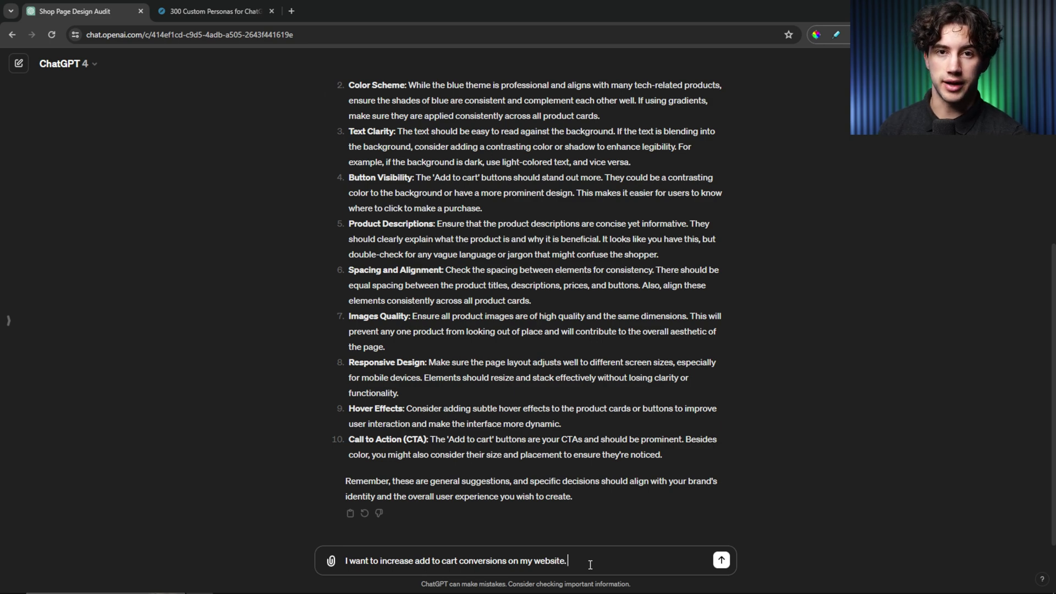
key(ctrl+v)
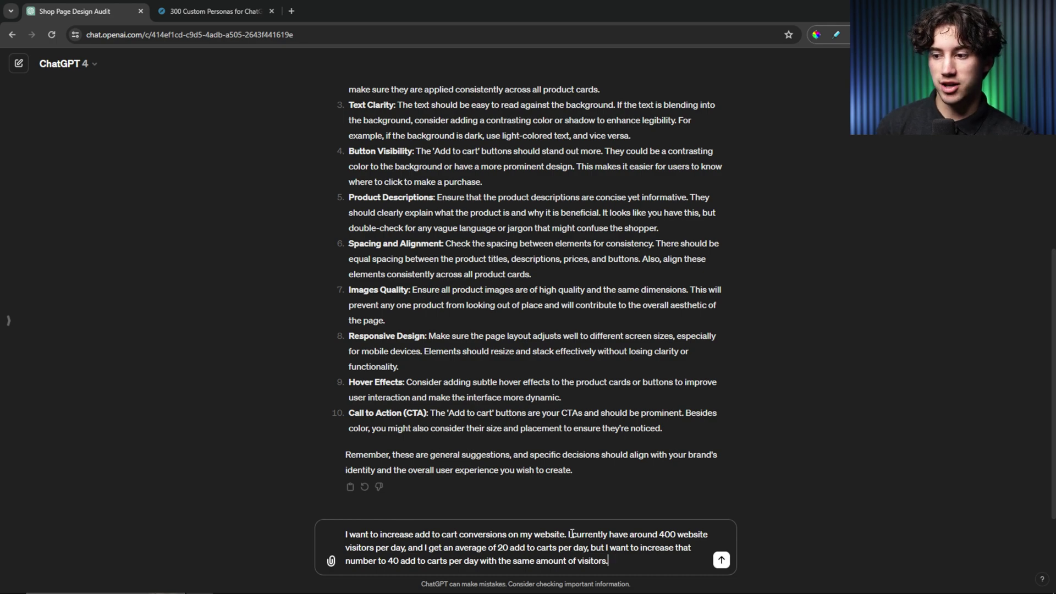
drag(568, 534, 698, 534)
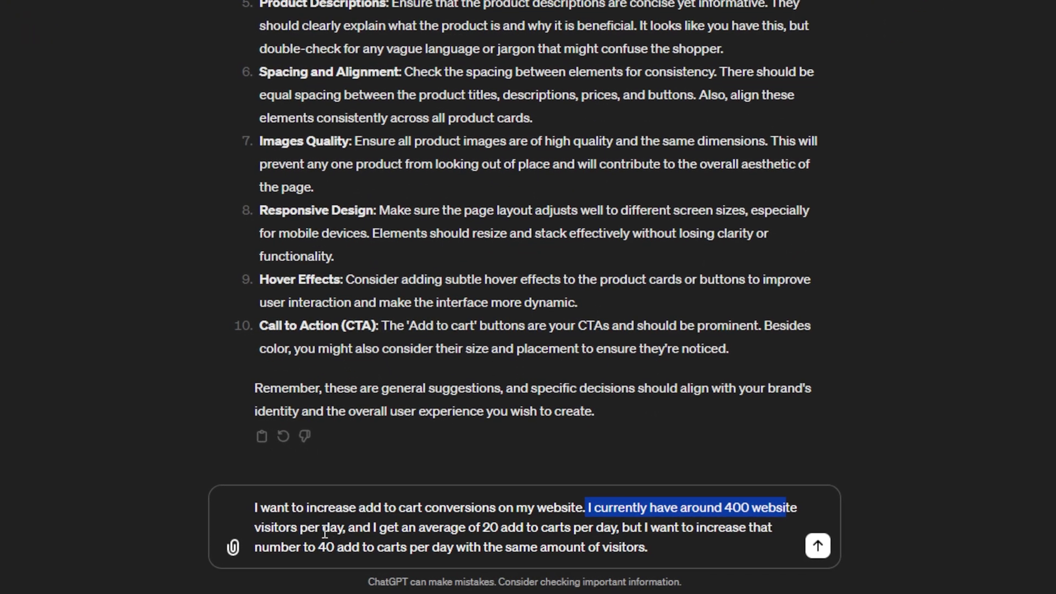
drag(279, 533, 761, 527)
drag(267, 553, 686, 561)
click(477, 548)
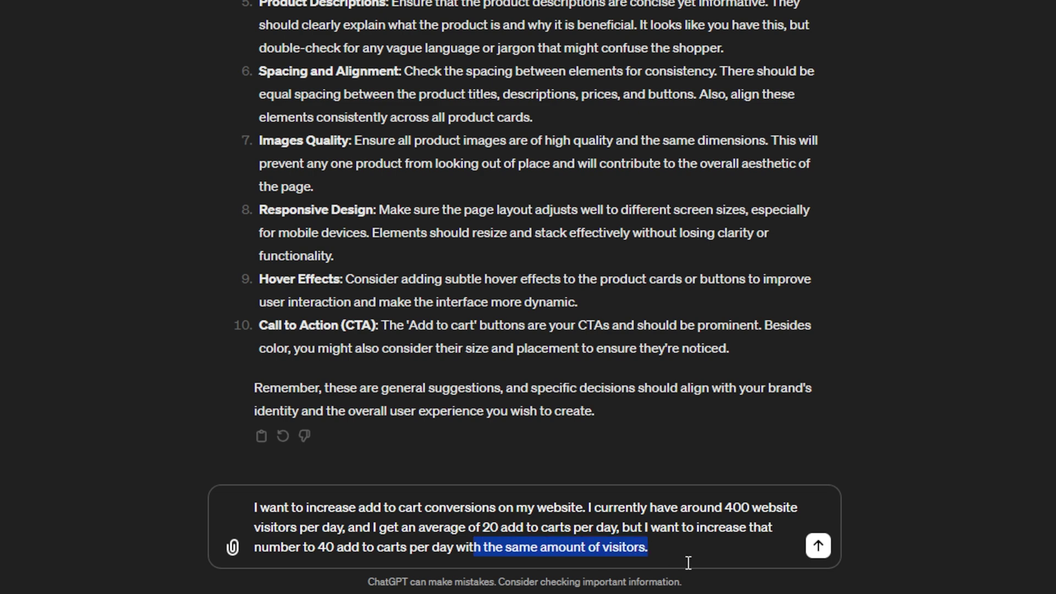
Continue the message: "Based on the uploaded image, give me a step by step list of things to change or solutions to implement in order to achieve this."
click(667, 554)
right_click(669, 555)
click(653, 549)
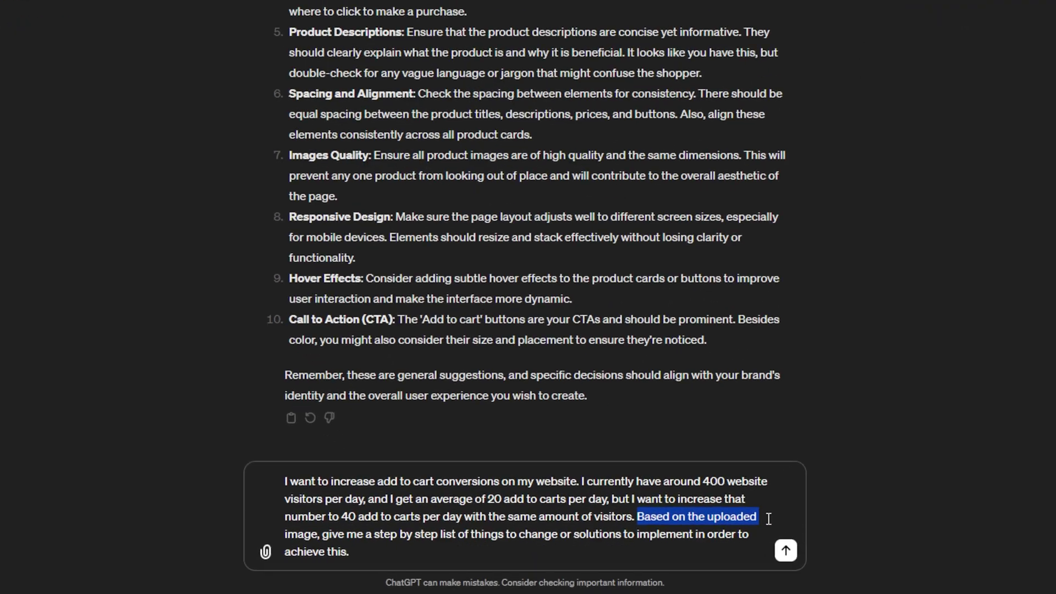
drag(374, 573, 392, 574)
drag(325, 524, 588, 531)
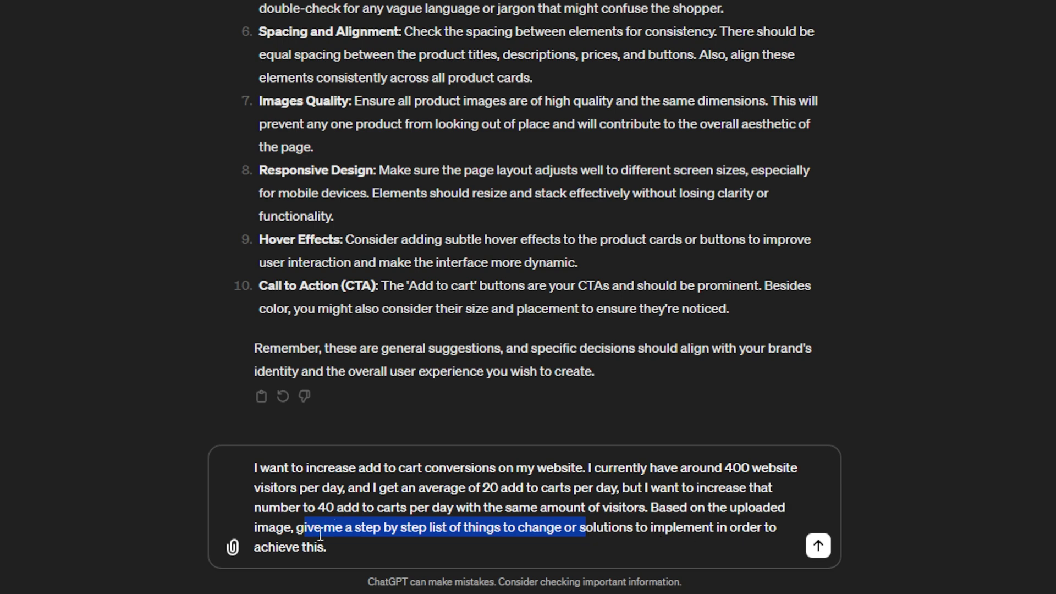
drag(333, 551, 254, 550)
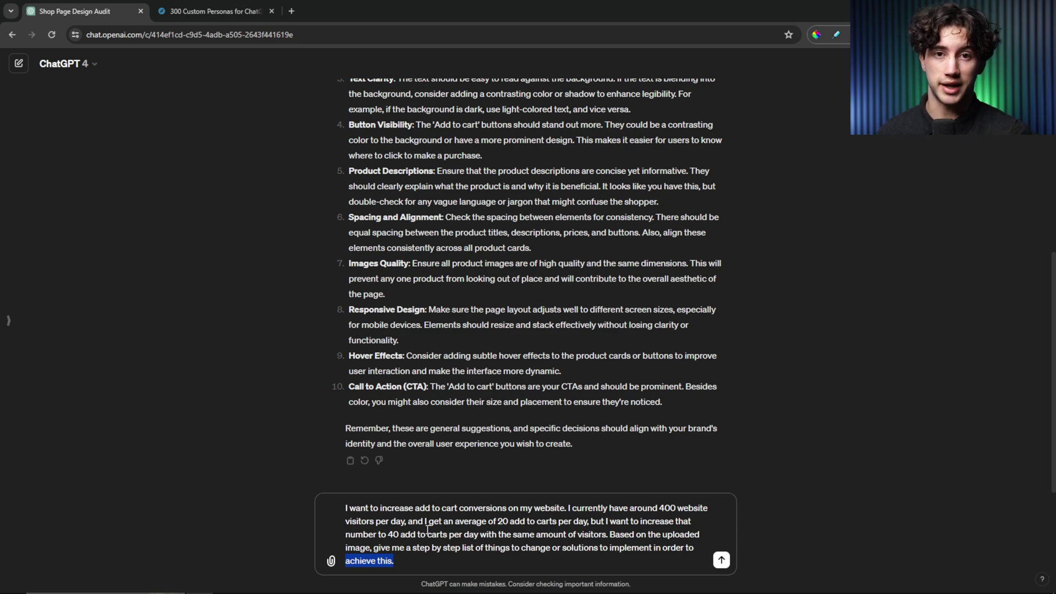
drag(373, 548, 617, 549)
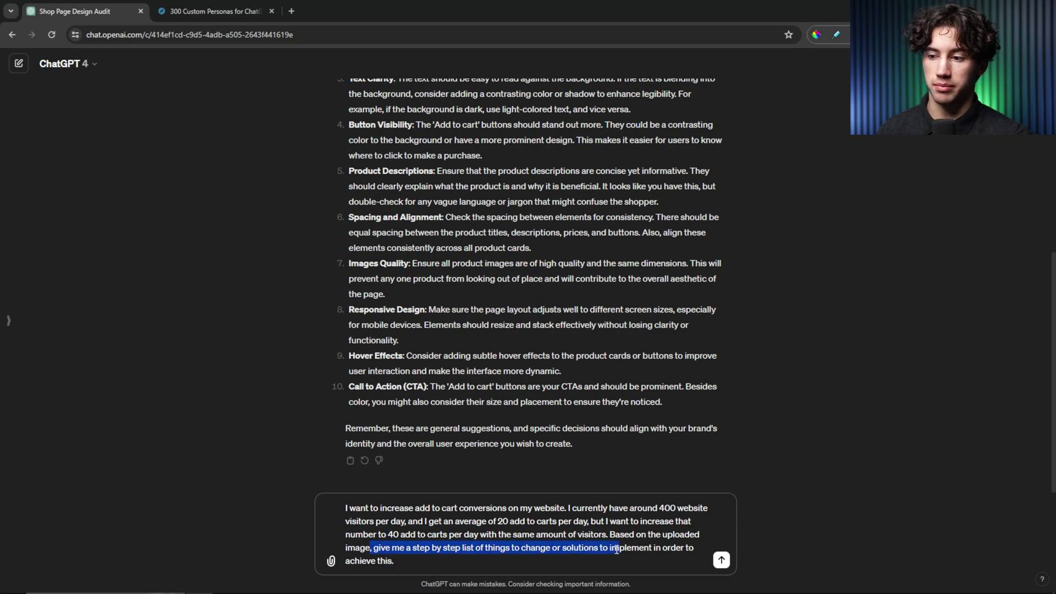
Review the saved custom instructions, checking the Customer Experience Designer role and the response preferences
click(537, 562)
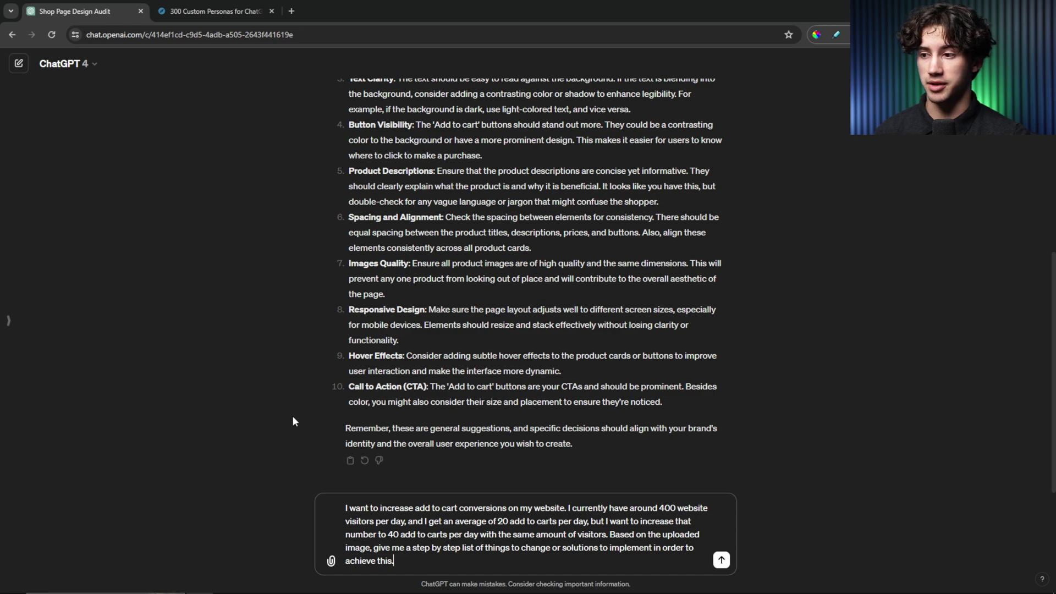
click(8, 320)
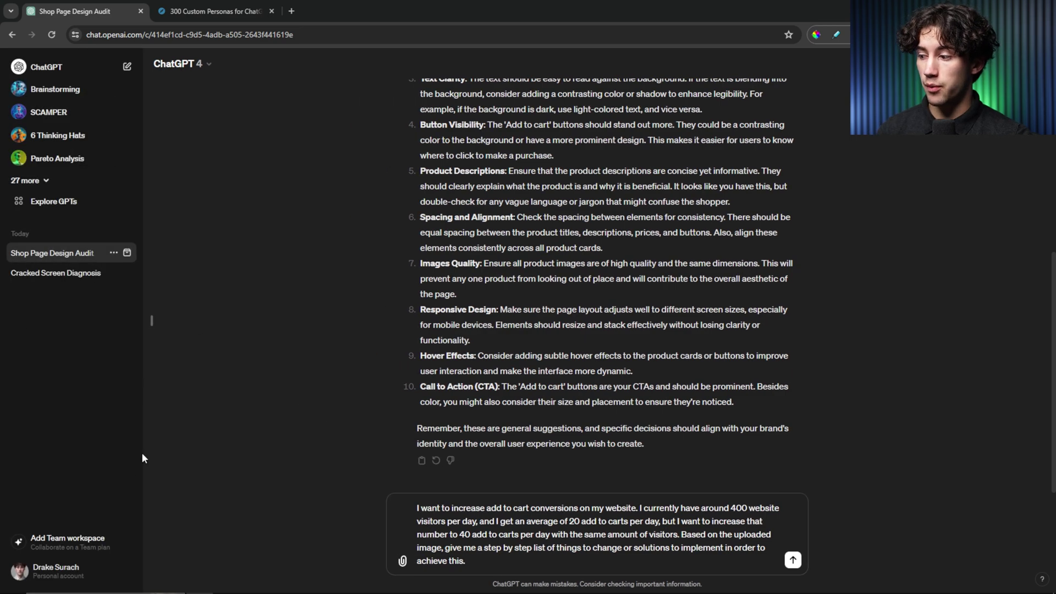
click(71, 567)
click(84, 487)
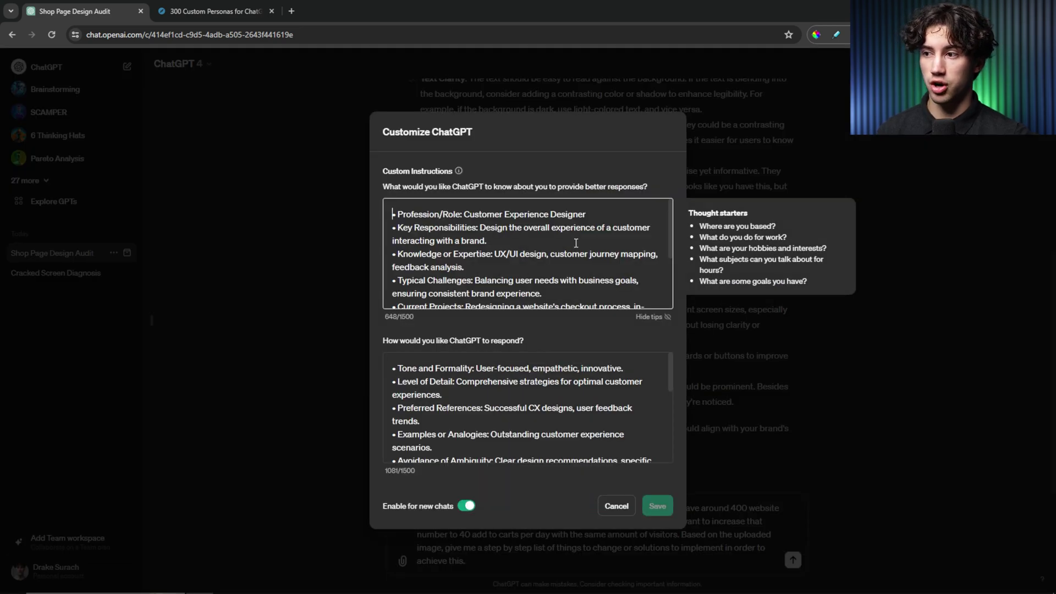
drag(578, 214, 465, 213)
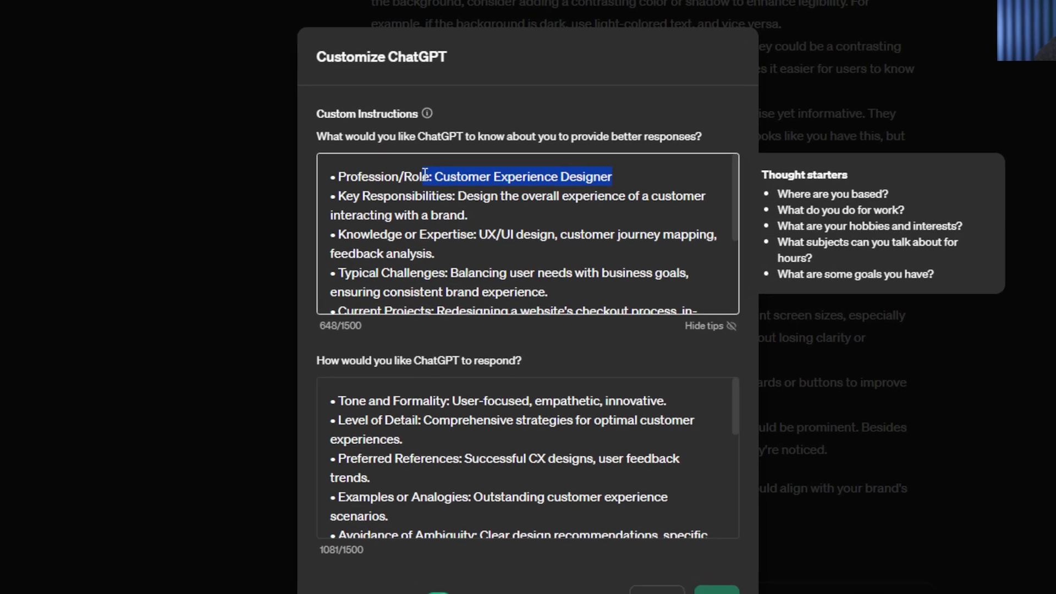
click(623, 180)
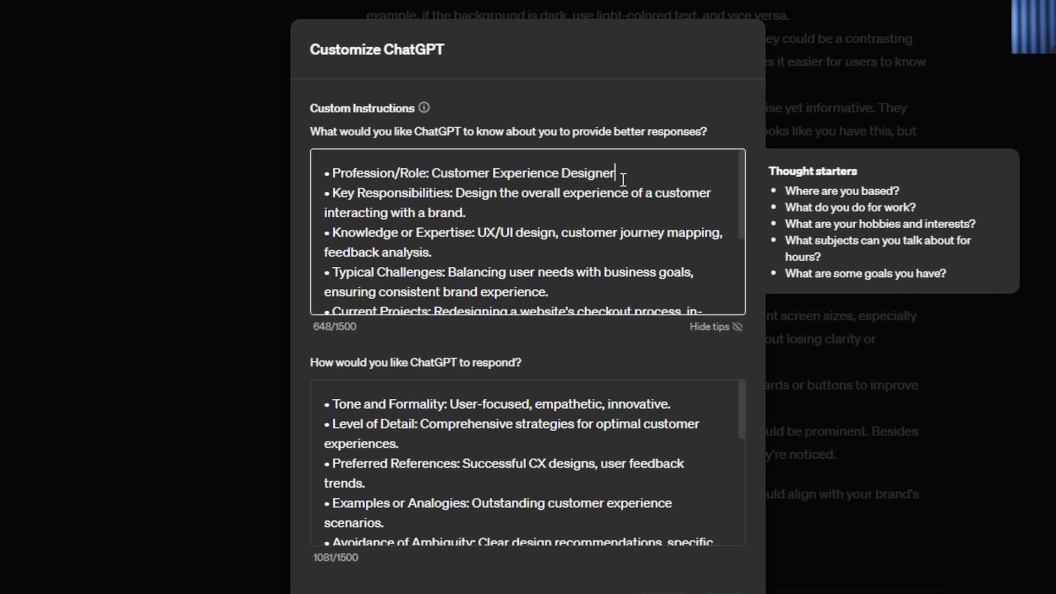
scroll(624, 179, down, 3)
scroll(573, 450, down, 5)
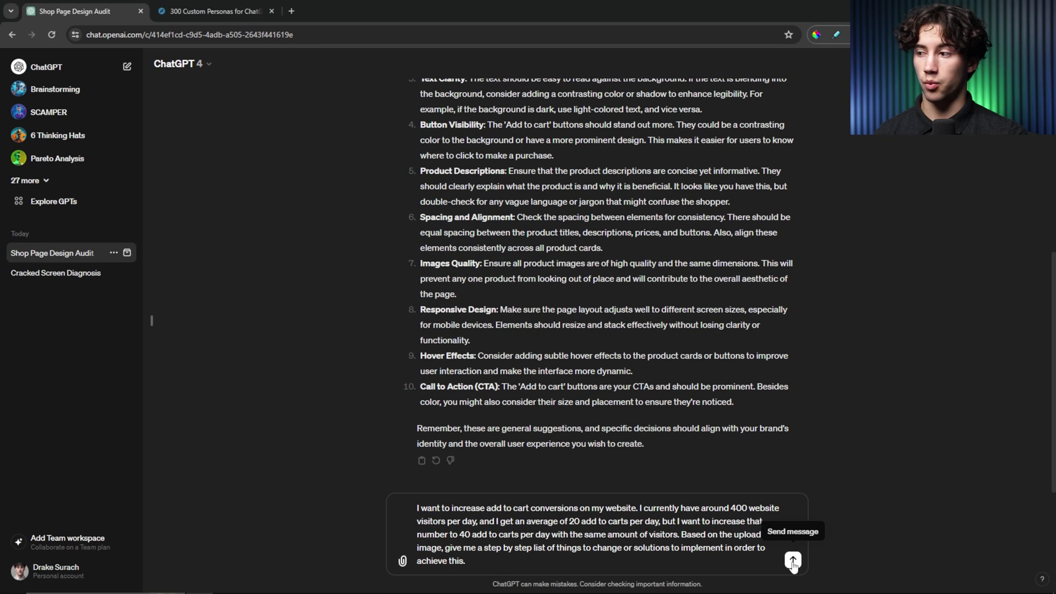
Send the add to cart conversion message and hide the chat sidebar
click(793, 561)
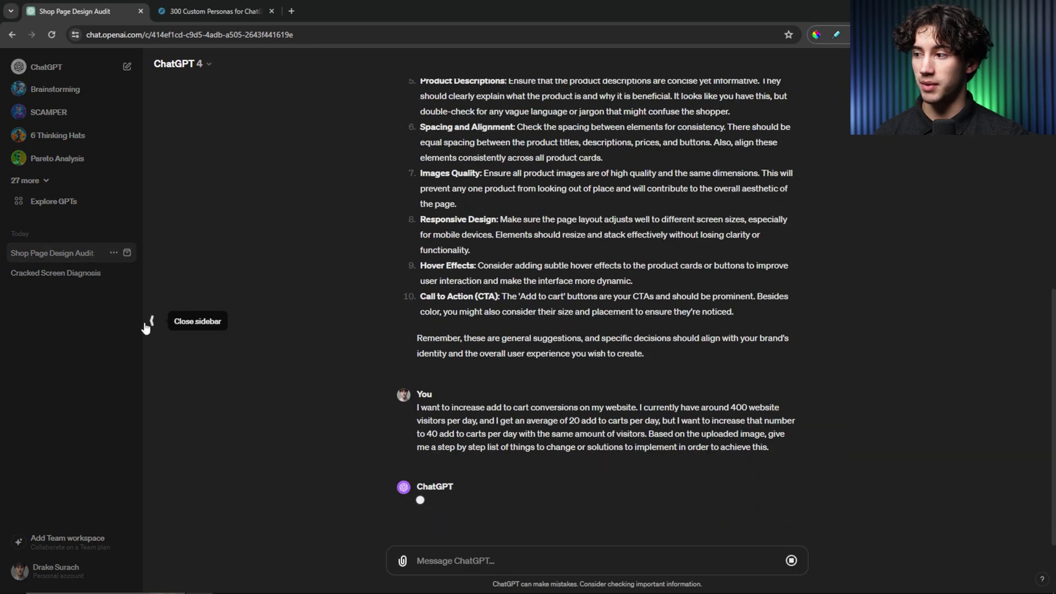
click(151, 321)
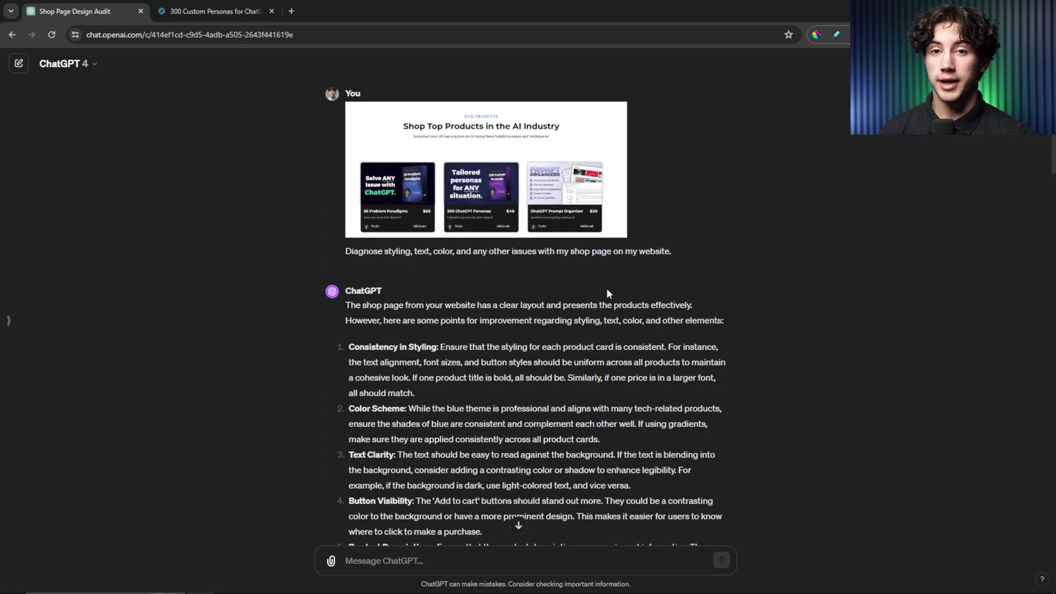
View the uploaded shop image enlarged and read the response's advice on optimizing product descriptions
click(502, 209)
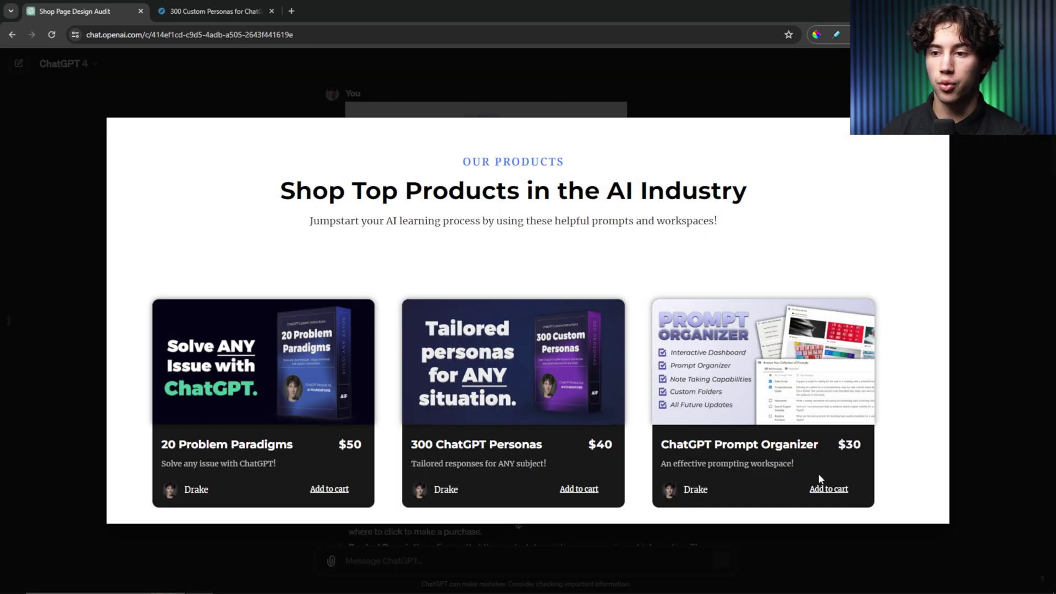
click(952, 349)
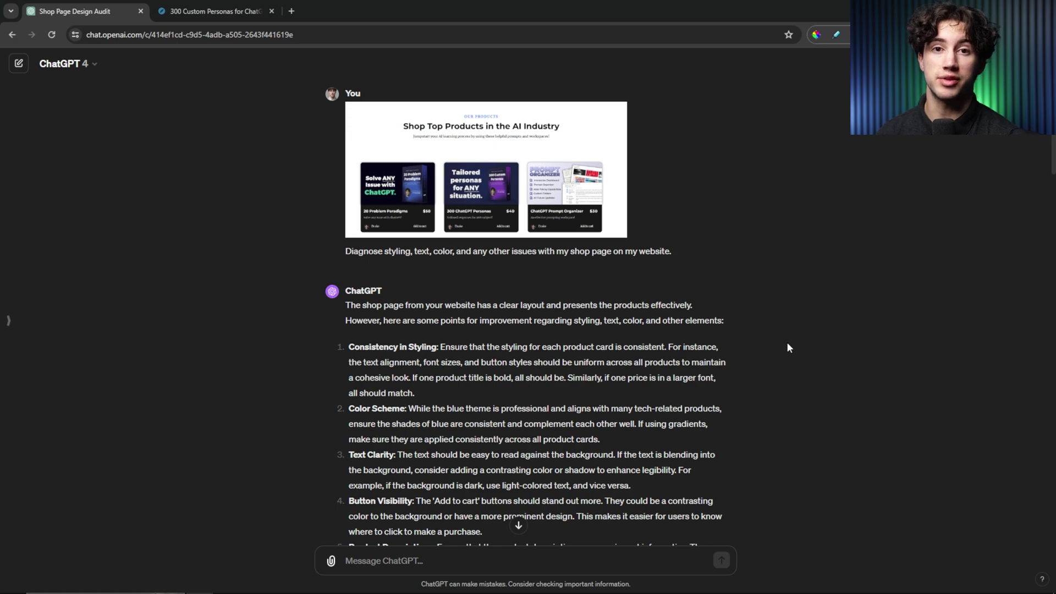
scroll(728, 321, down, 15)
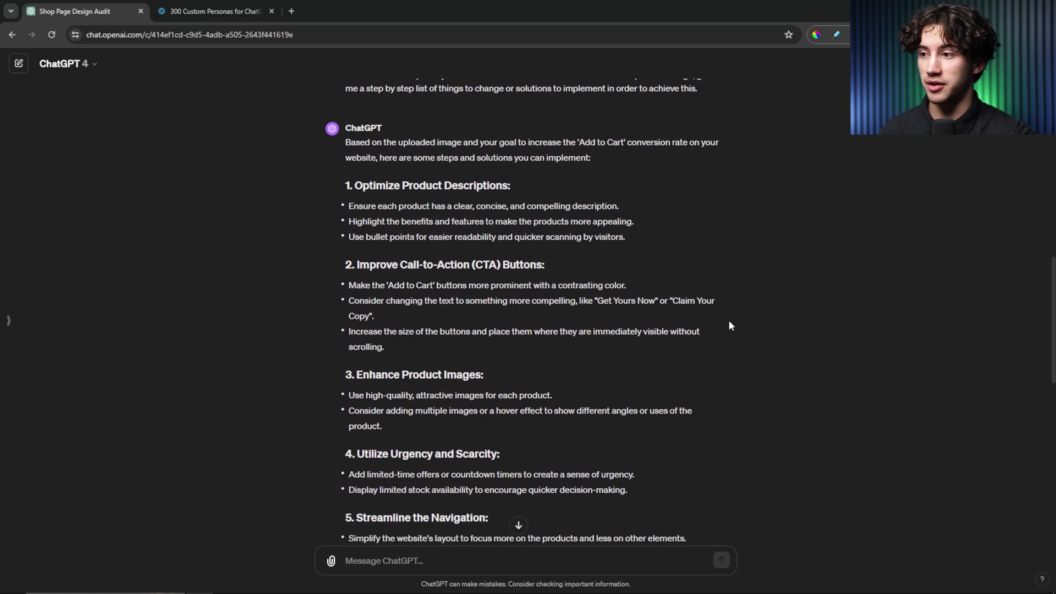
drag(345, 139, 513, 183)
click(543, 190)
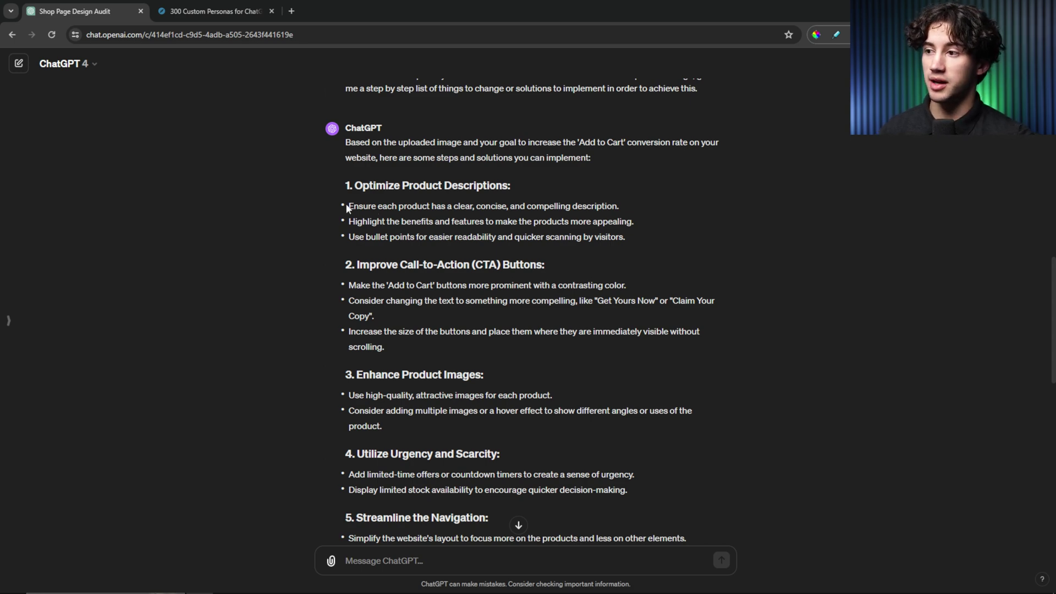
drag(348, 207, 674, 206)
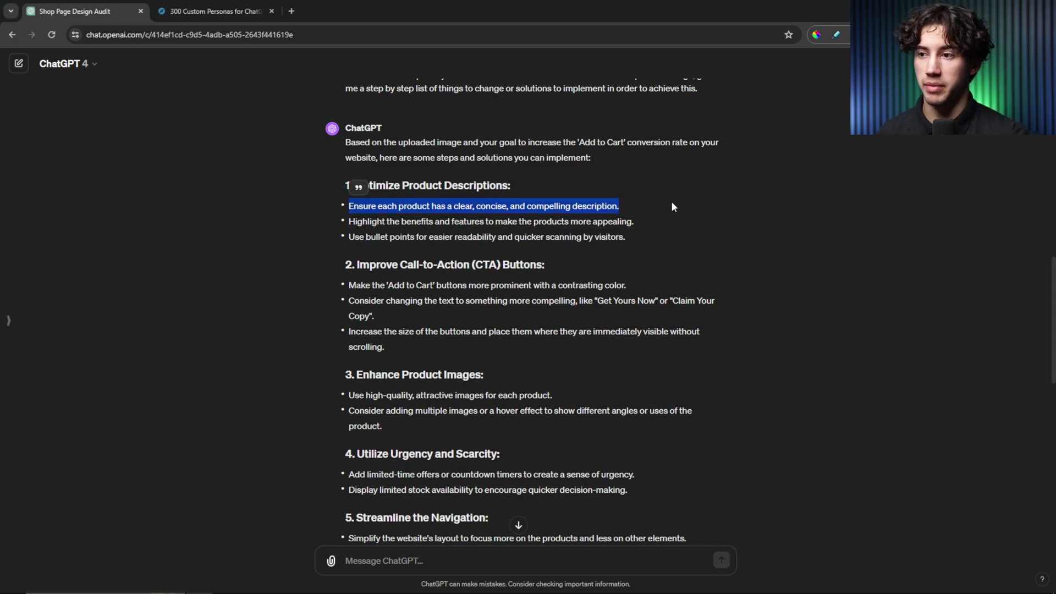
click(673, 203)
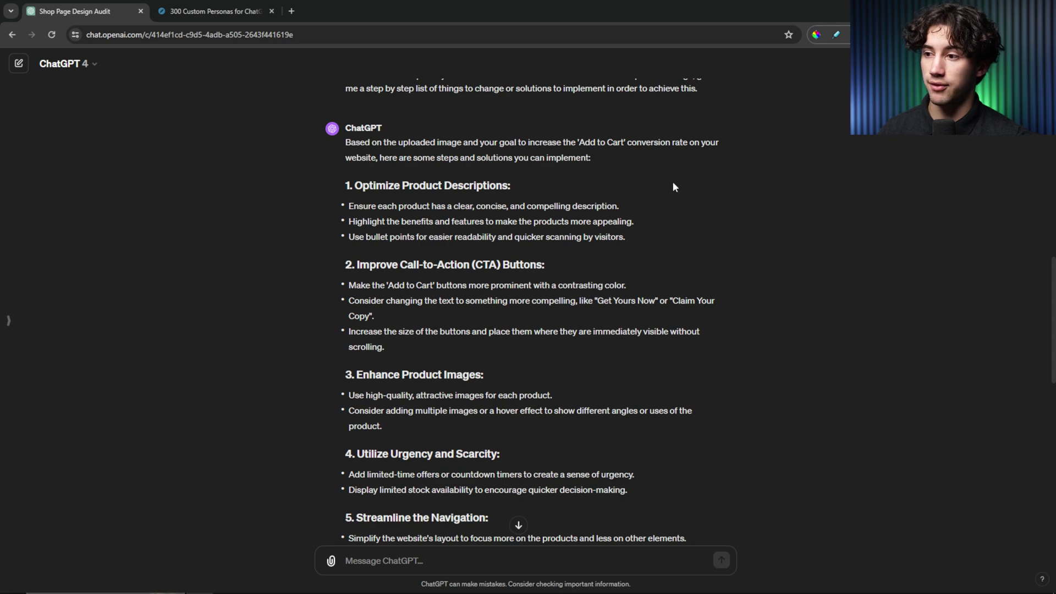
Read the advice on improving call-to-action buttons and compare it with the Add to cart buttons in the enlarged shop image
scroll(673, 188, down, 1)
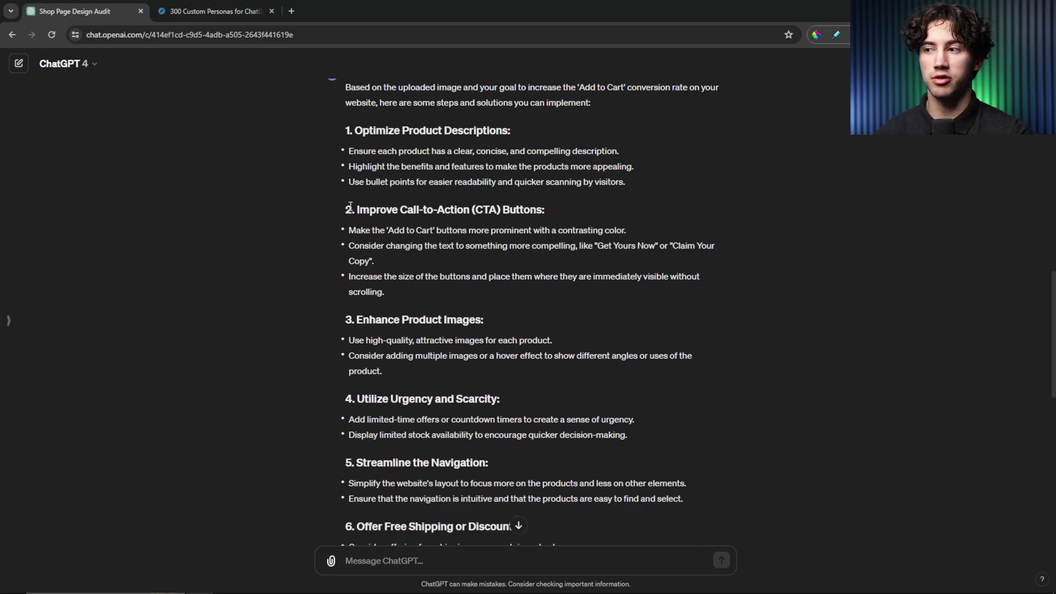
drag(350, 207, 586, 209)
click(586, 209)
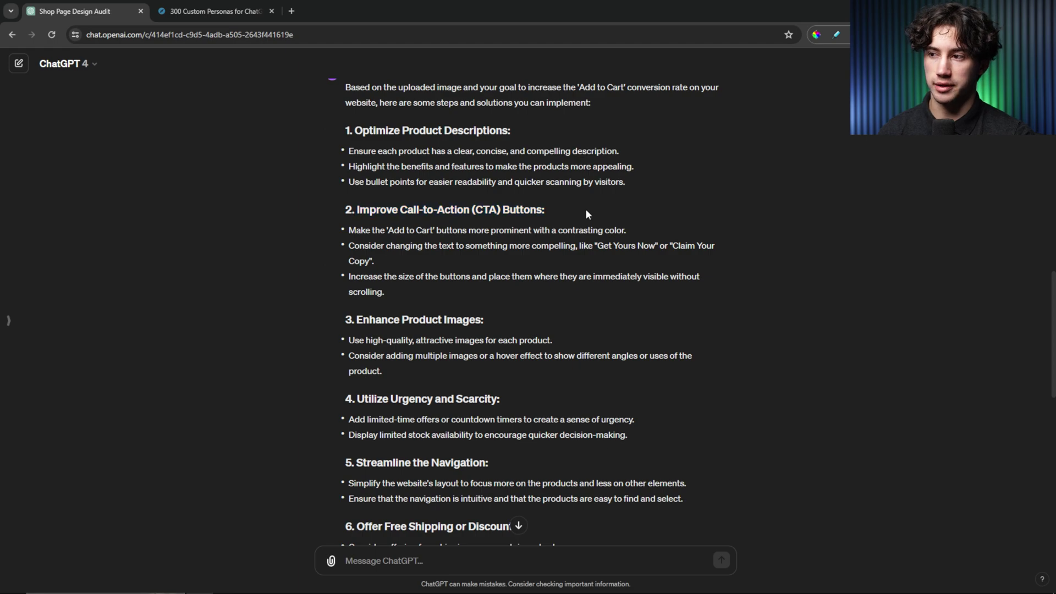
drag(389, 230, 427, 230)
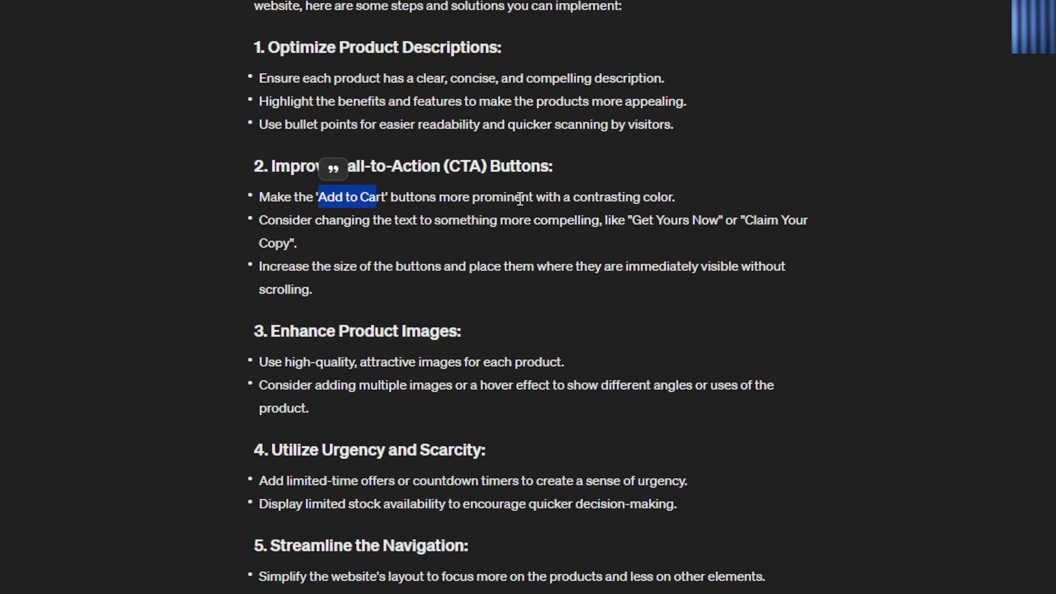
click(713, 202)
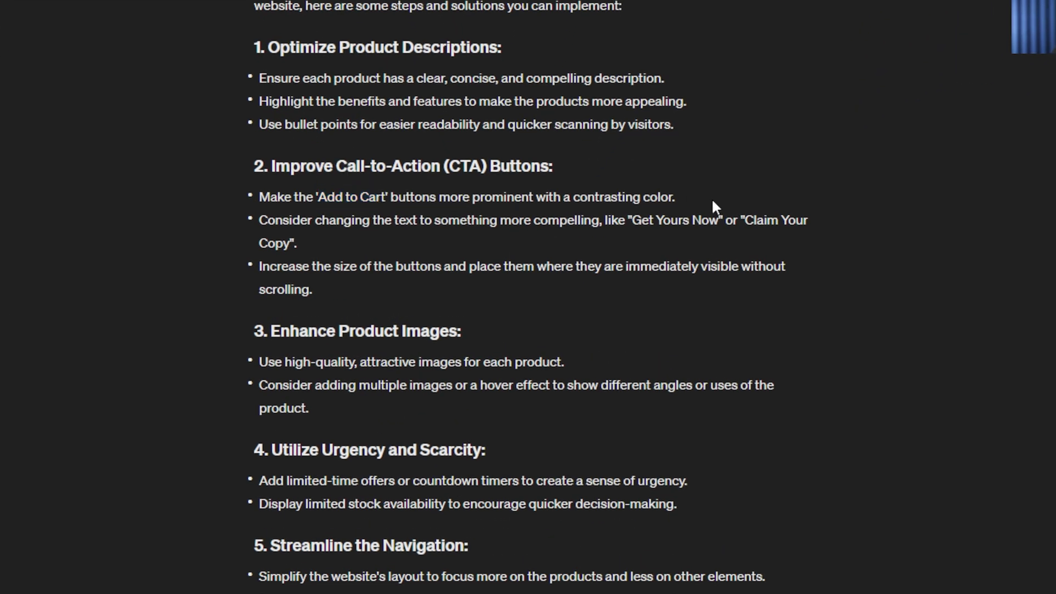
scroll(965, 178, up, 15)
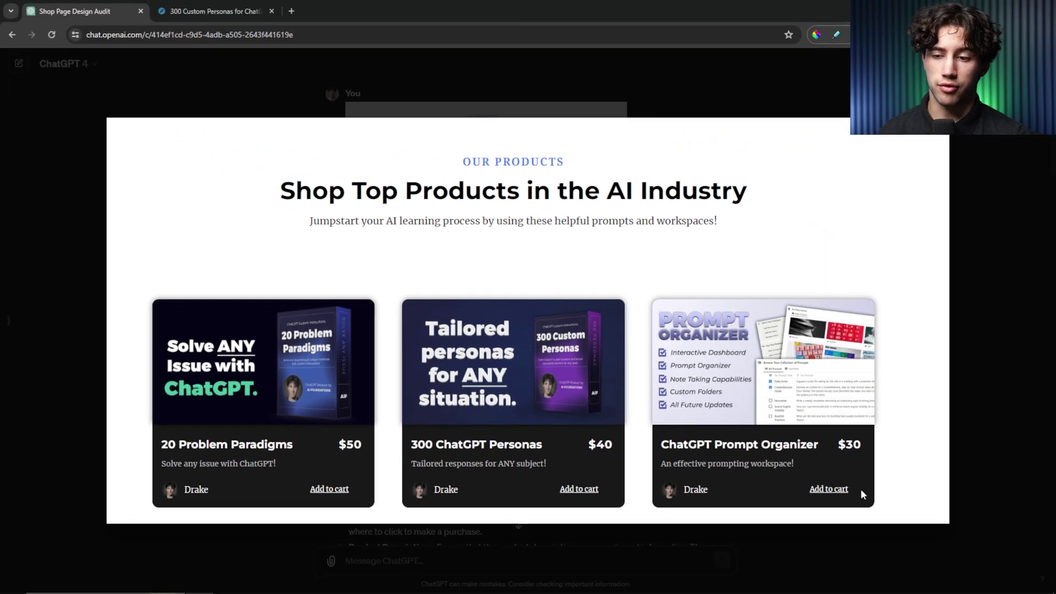
click(957, 188)
scroll(692, 266, down, 10)
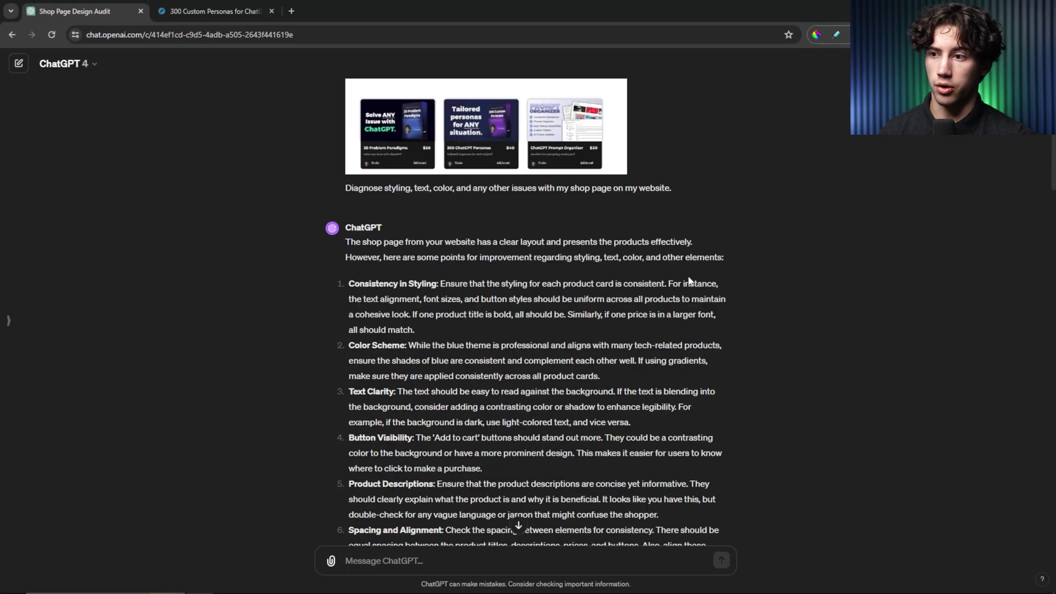
scroll(692, 266, down, 7)
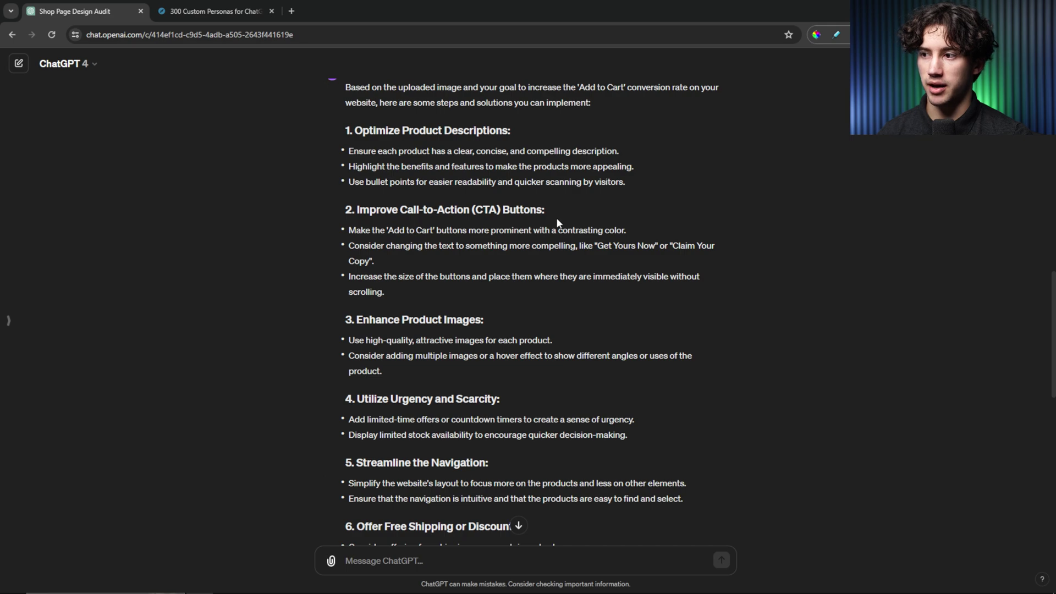
Read the suggestions on more compelling button text and on the size and placement of the buttons
drag(395, 246, 571, 248)
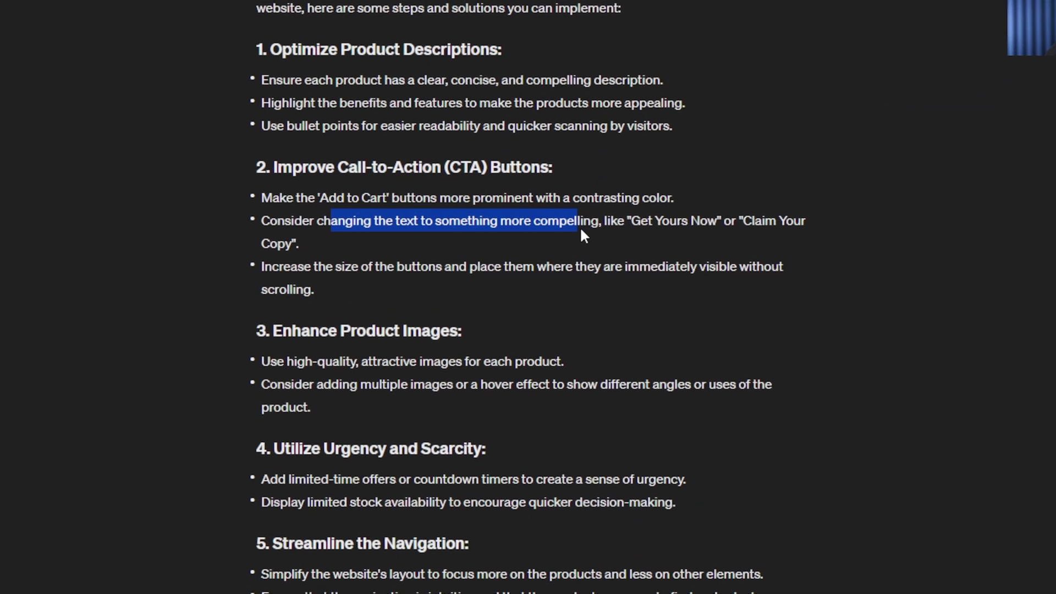
click(616, 223)
drag(630, 220, 812, 222)
click(306, 244)
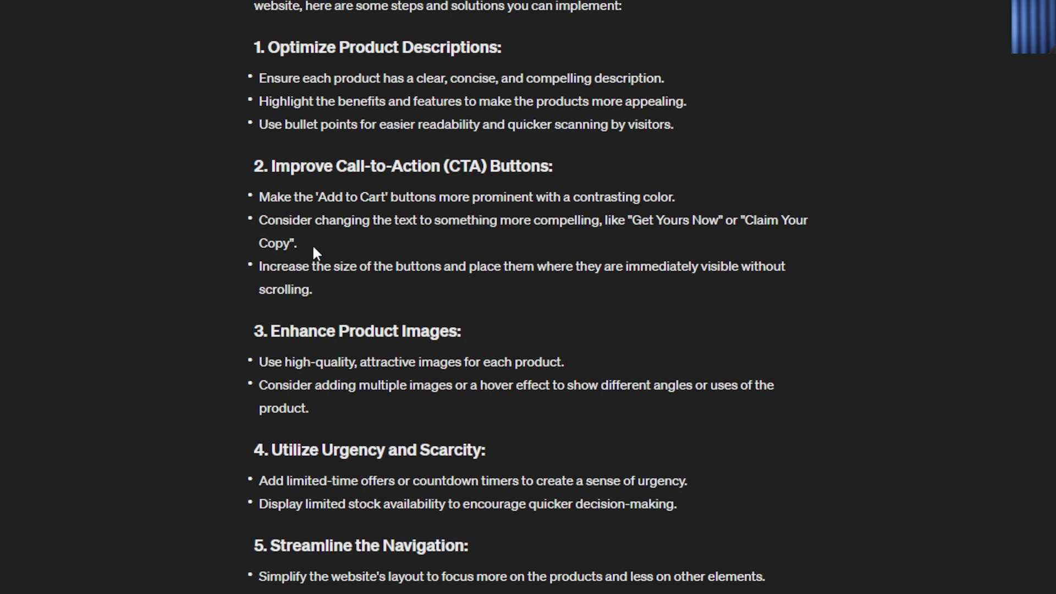
drag(257, 266, 654, 280)
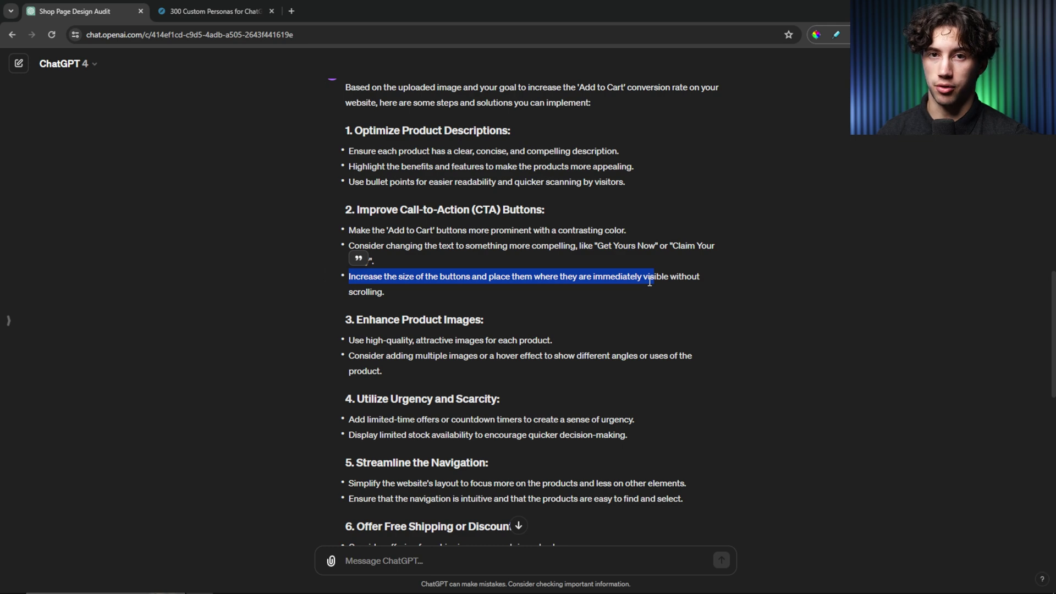
click(697, 307)
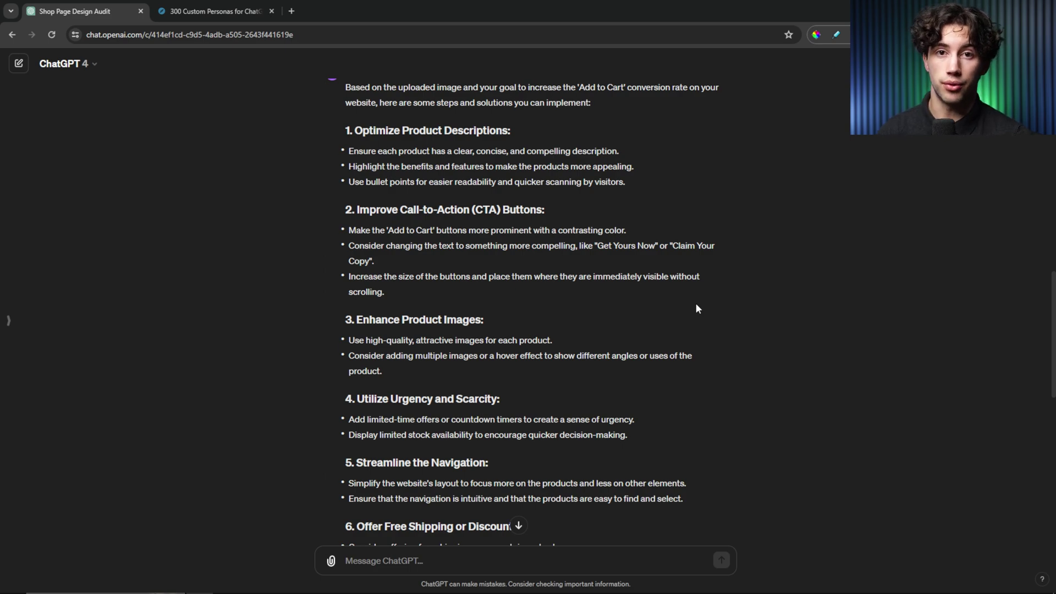
Skim the remaining recommendations in the add to cart response
scroll(696, 308, down, 10)
scroll(500, 458, up, 11)
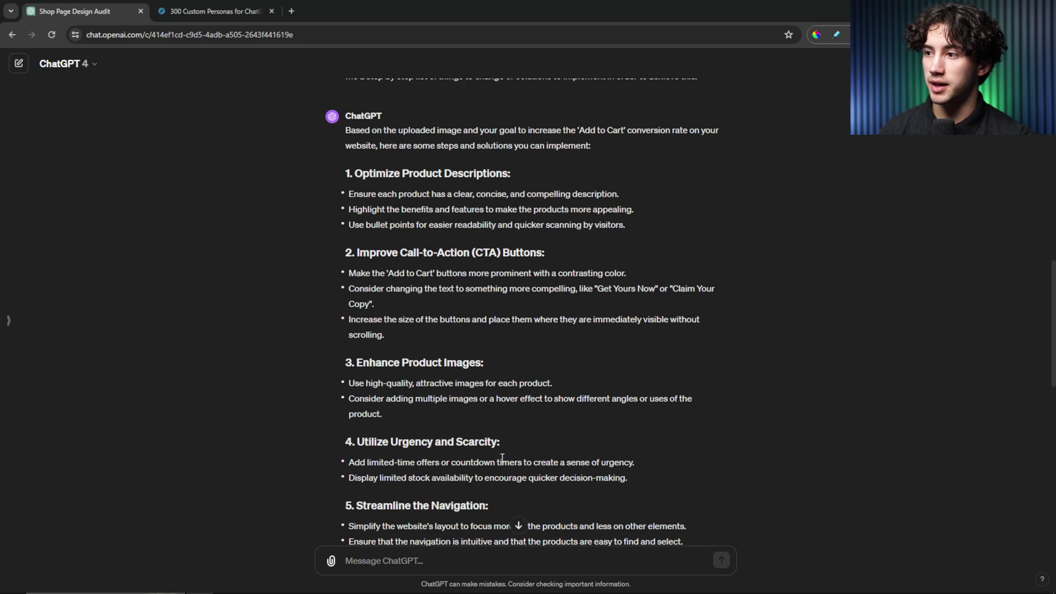
scroll(502, 459, up, 4)
scroll(502, 459, down, 6)
scroll(502, 460, up, 3)
scroll(502, 461, down, 2)
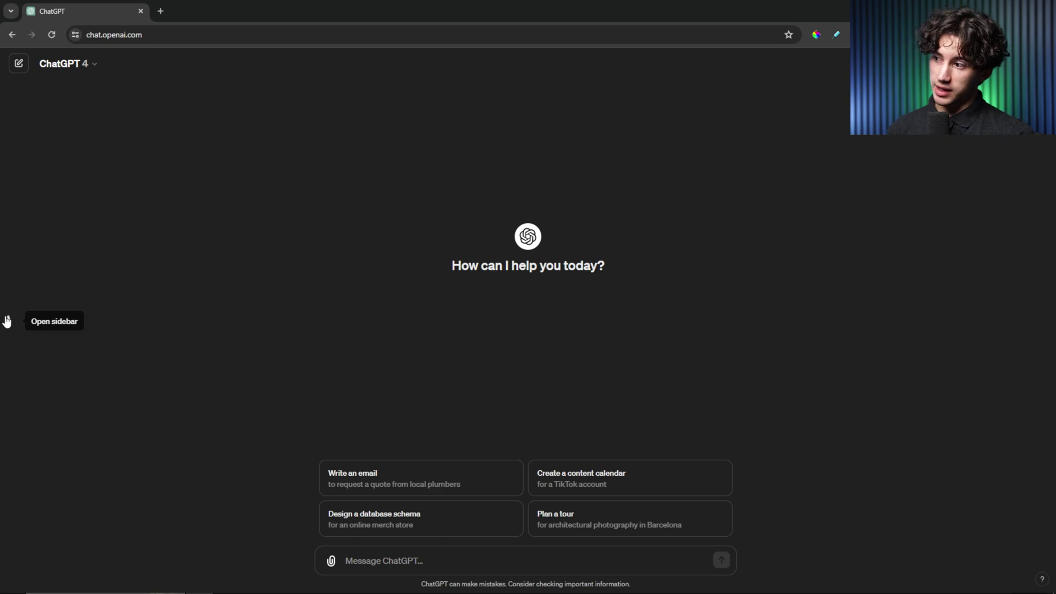
Open the page for exploring public GPTs and hide the chat sidebar
click(7, 322)
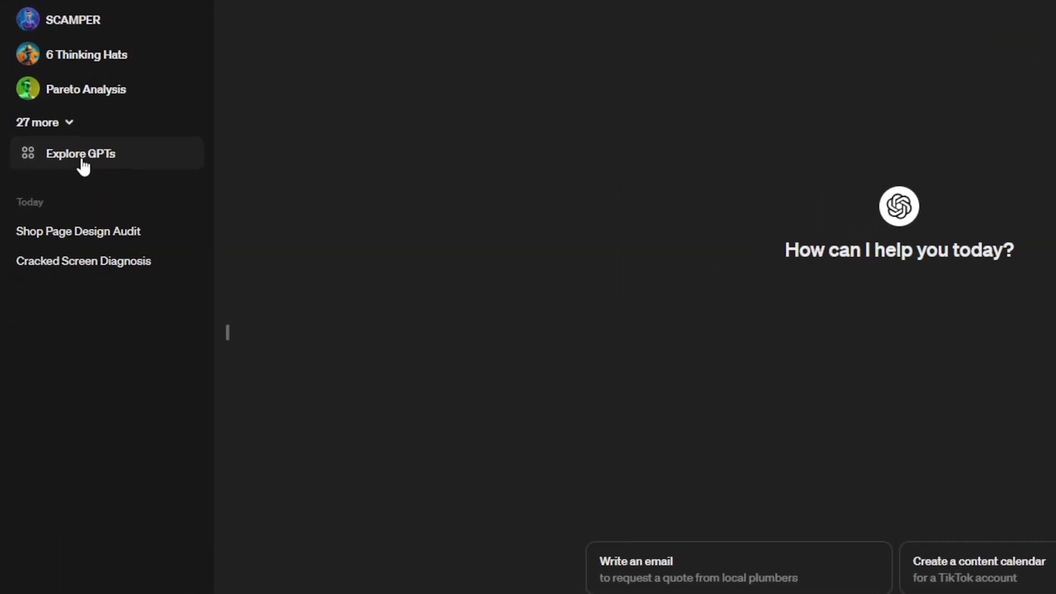
click(82, 166)
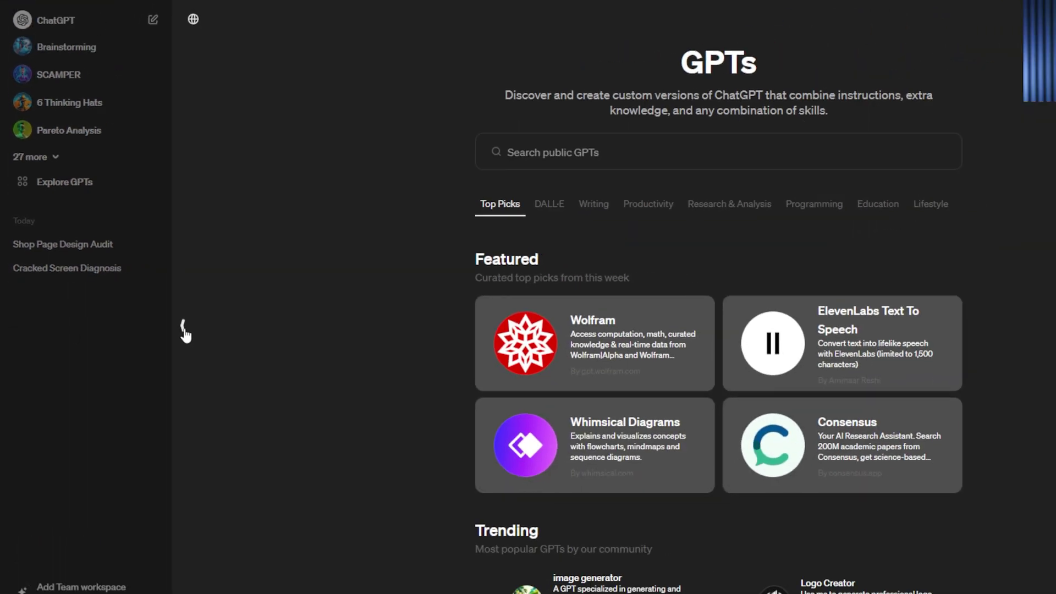
click(183, 329)
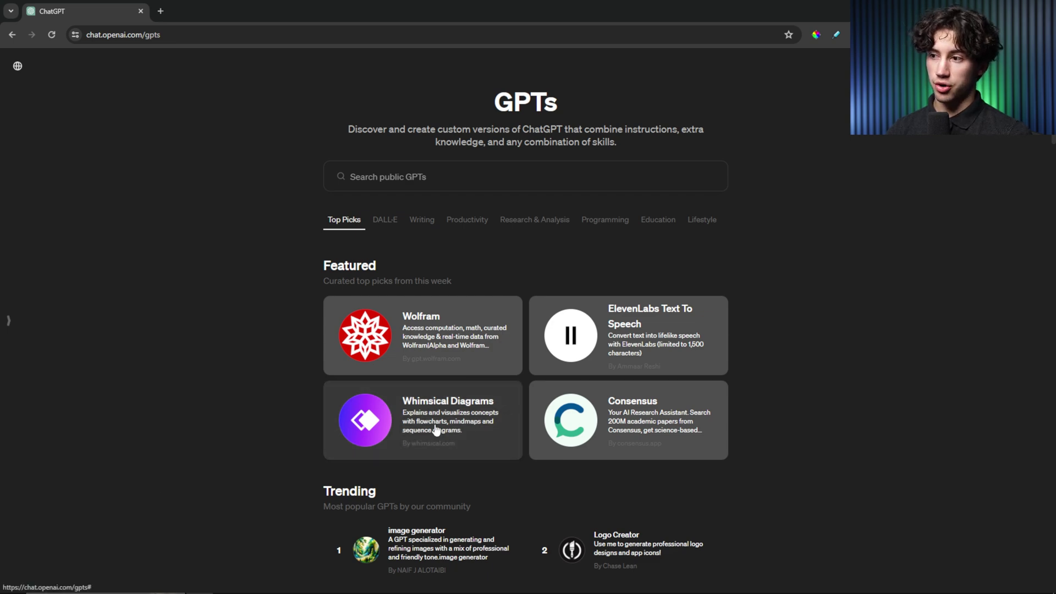
Search the public GPTs for "whimsical diagrams" and start a chat with the Whimsical Diagrams GPT by whimsical.com
click(430, 174)
text(wh)
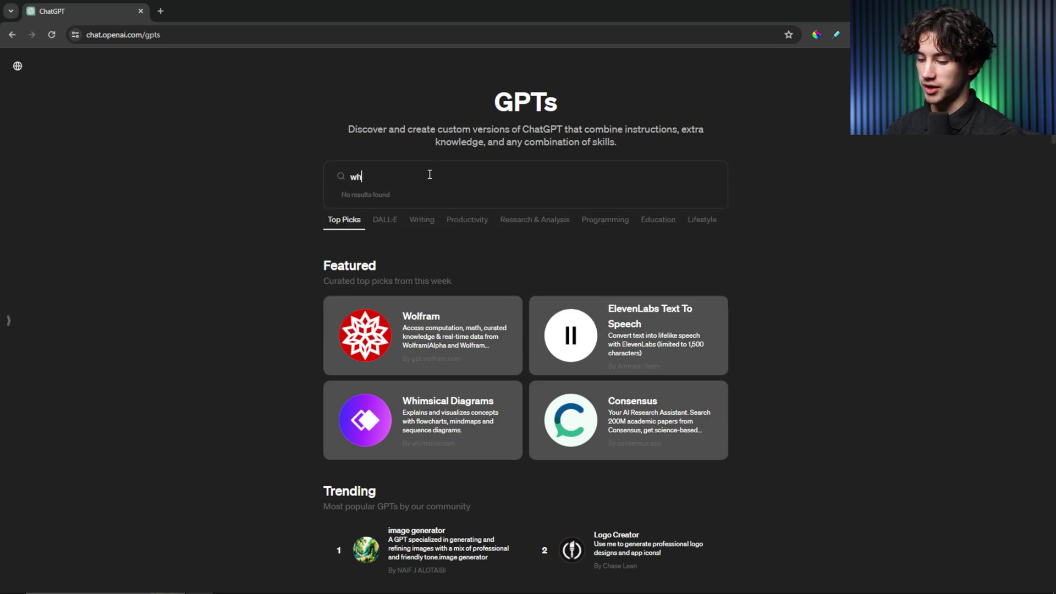
text(imsical diagrams)
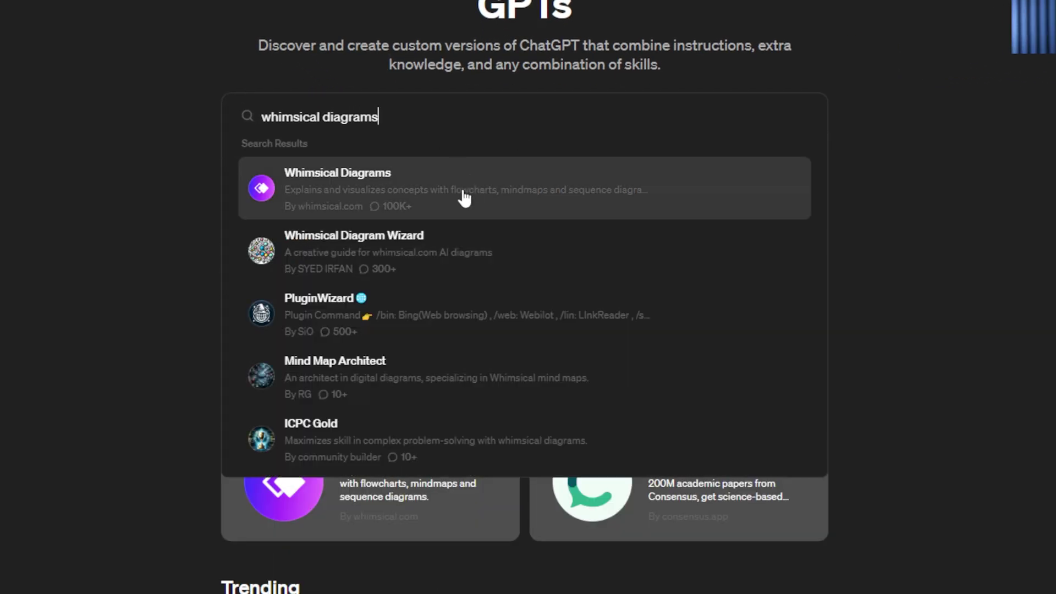
click(486, 199)
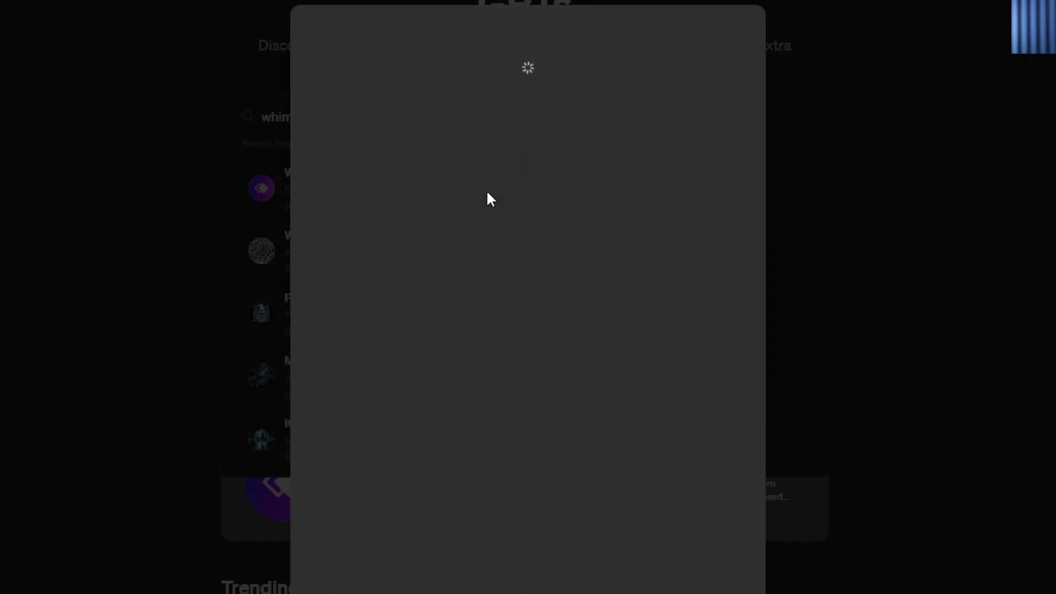
scroll(608, 504, down, 3)
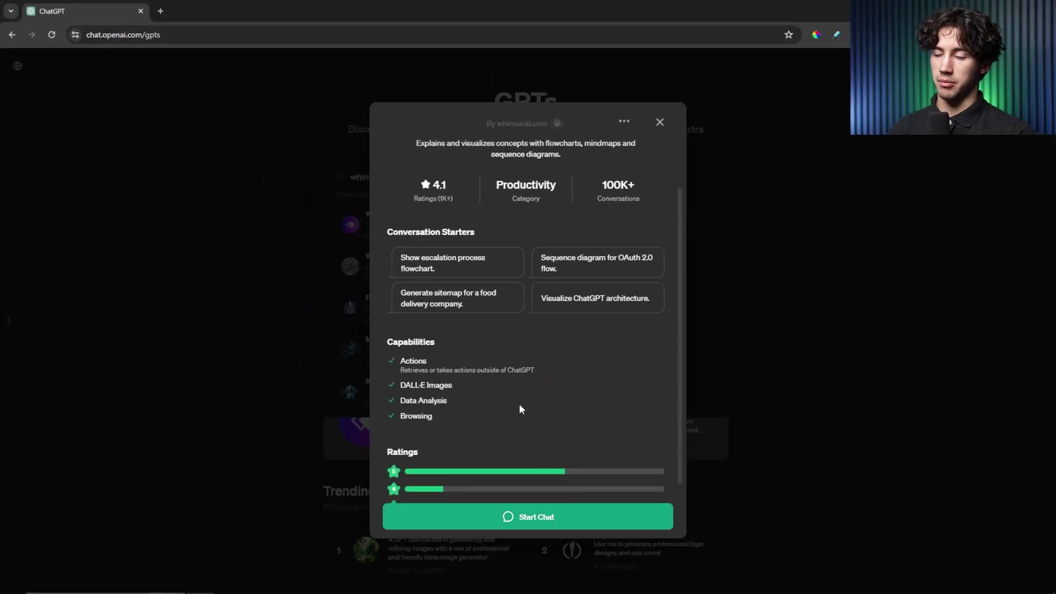
scroll(519, 405, up, 2)
click(524, 516)
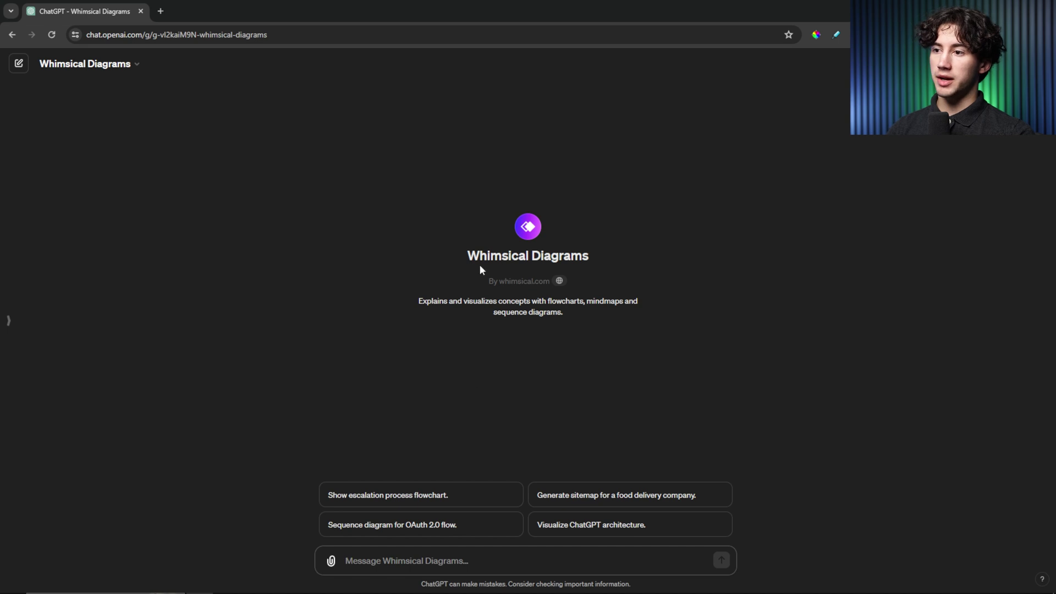
drag(480, 266, 622, 249)
click(672, 249)
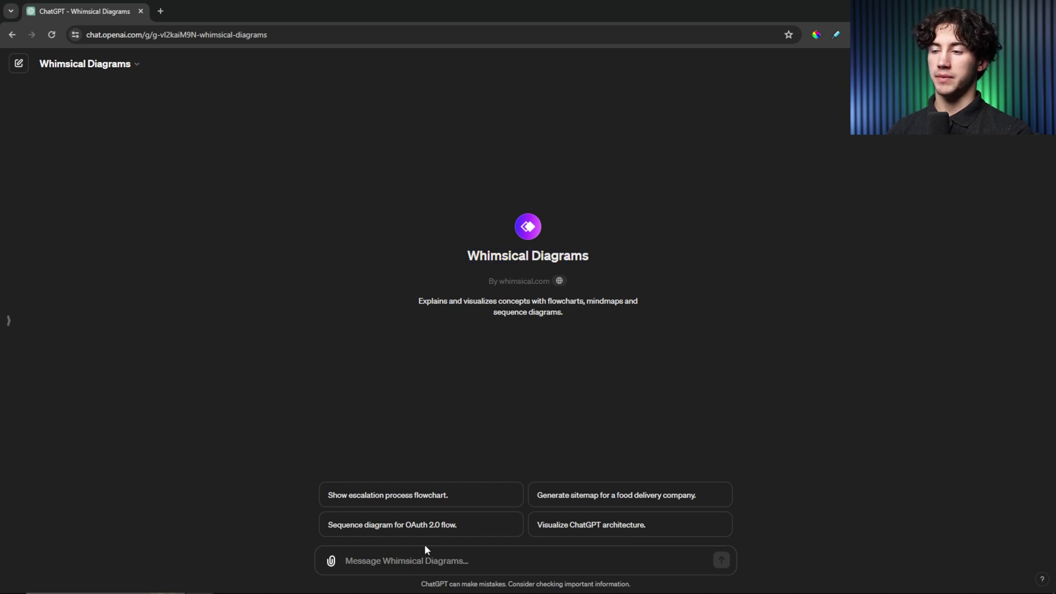
click(418, 562)
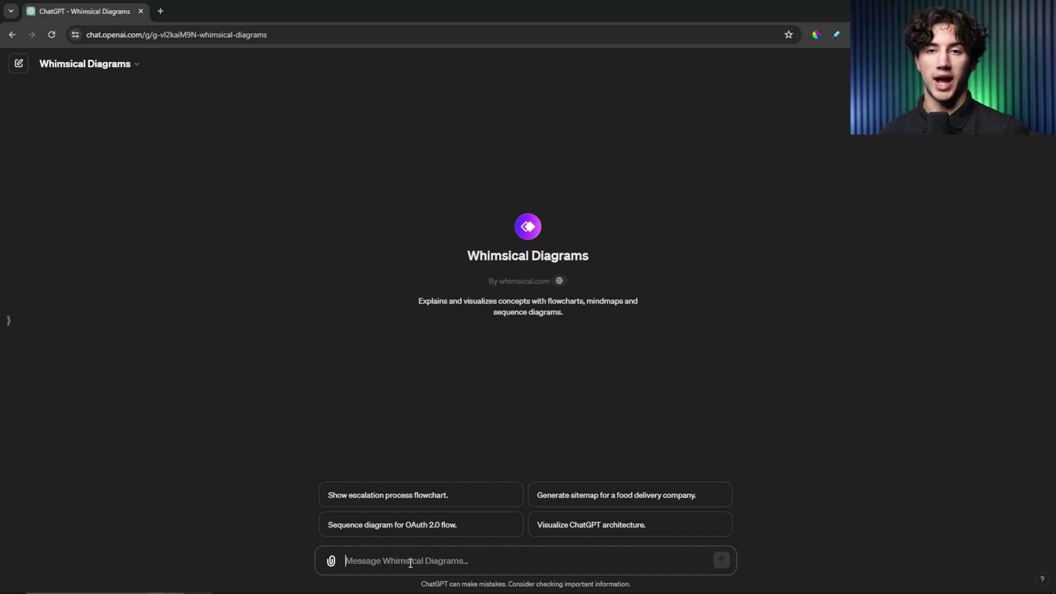
click(411, 563)
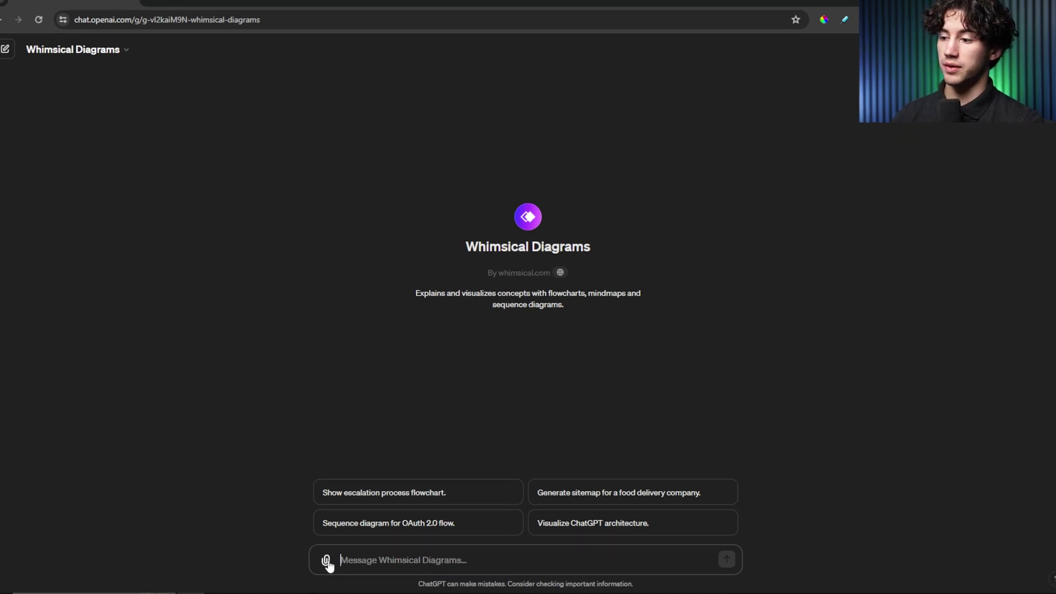
Attach the workflow image from the ChatGPT Vision folder to the message and preview it at full size
click(327, 561)
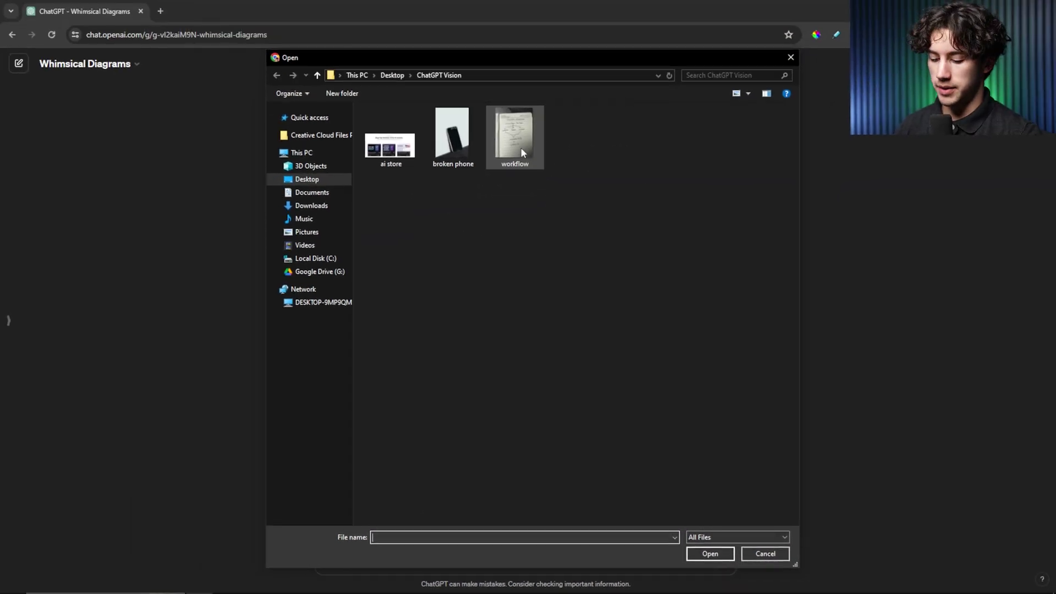
click(517, 141)
click(711, 553)
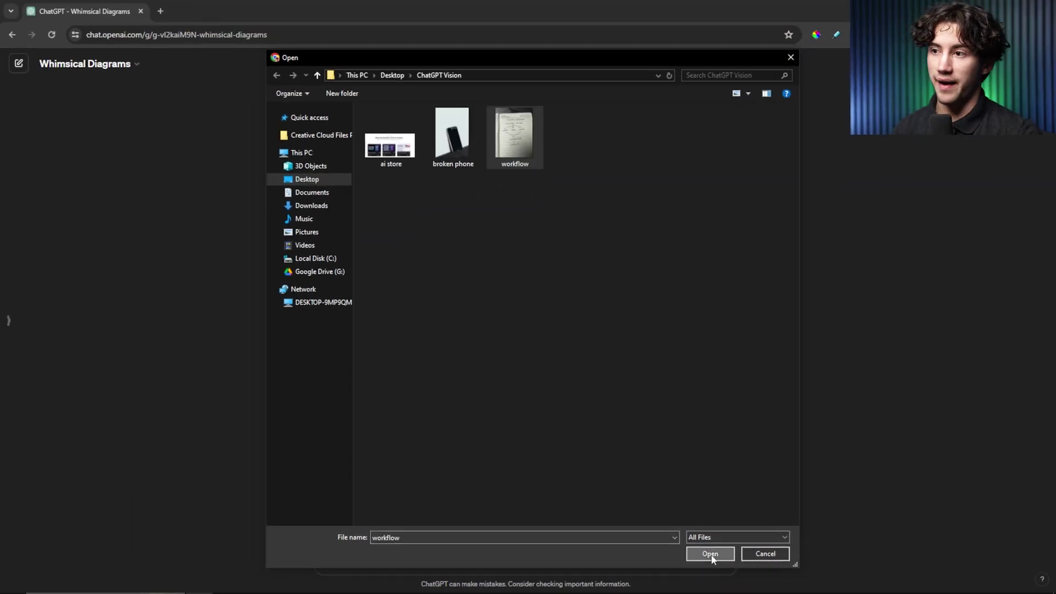
click(336, 530)
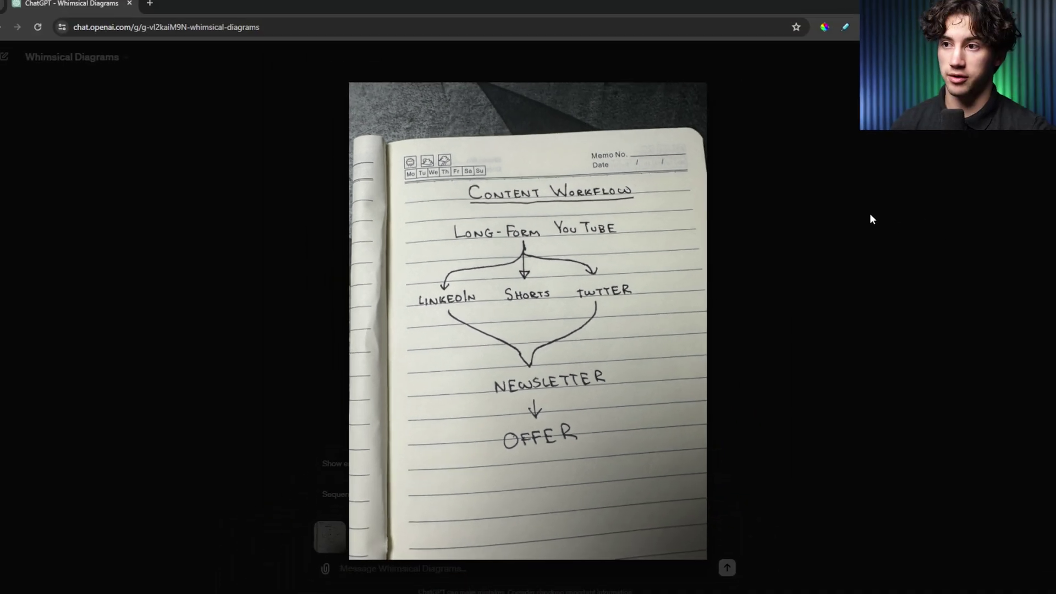
click(1026, 179)
Send the prompt "Create a diagram exactly like the one in this image." with the attached image
click(403, 561)
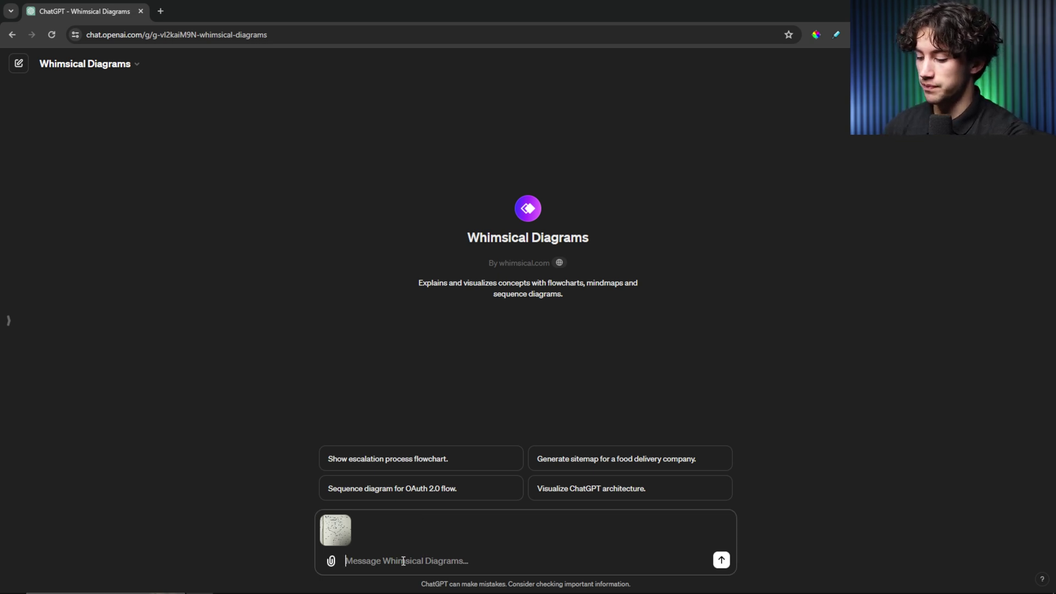
text(Create a diagram exactly like the one in this image)
drag(345, 561, 526, 560)
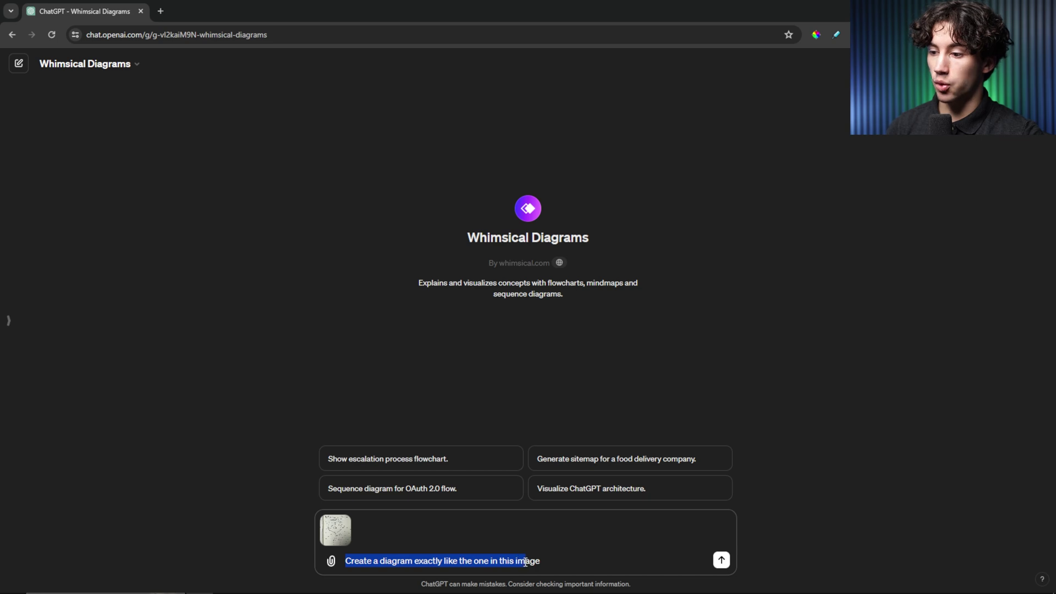
click(542, 561)
text(.)
click(721, 560)
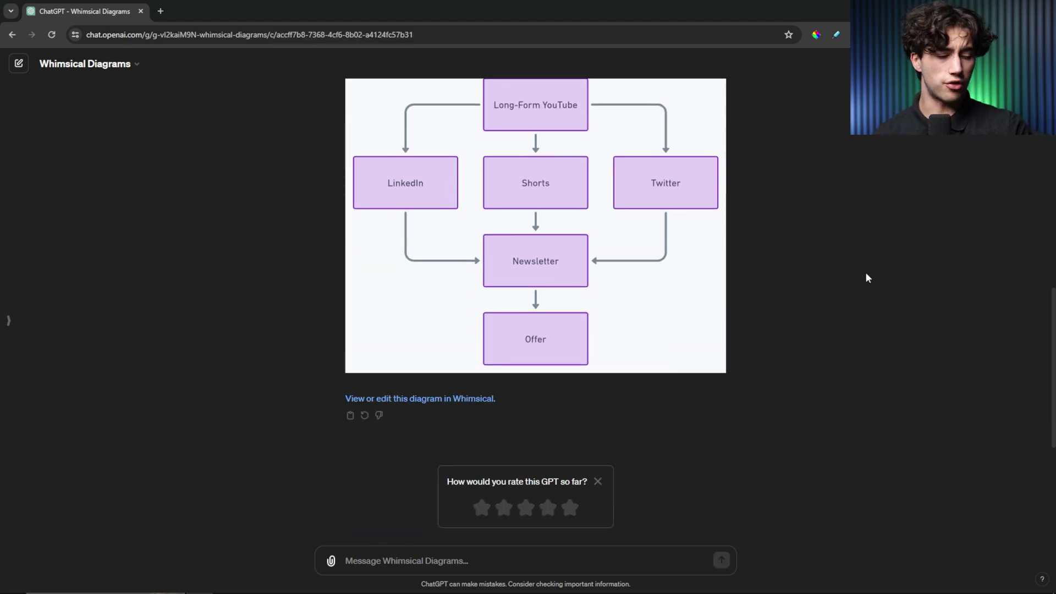
Review the generated content workflow diagram and rate the GPT five stars
scroll(671, 332, up, 1)
scroll(671, 332, up, 4)
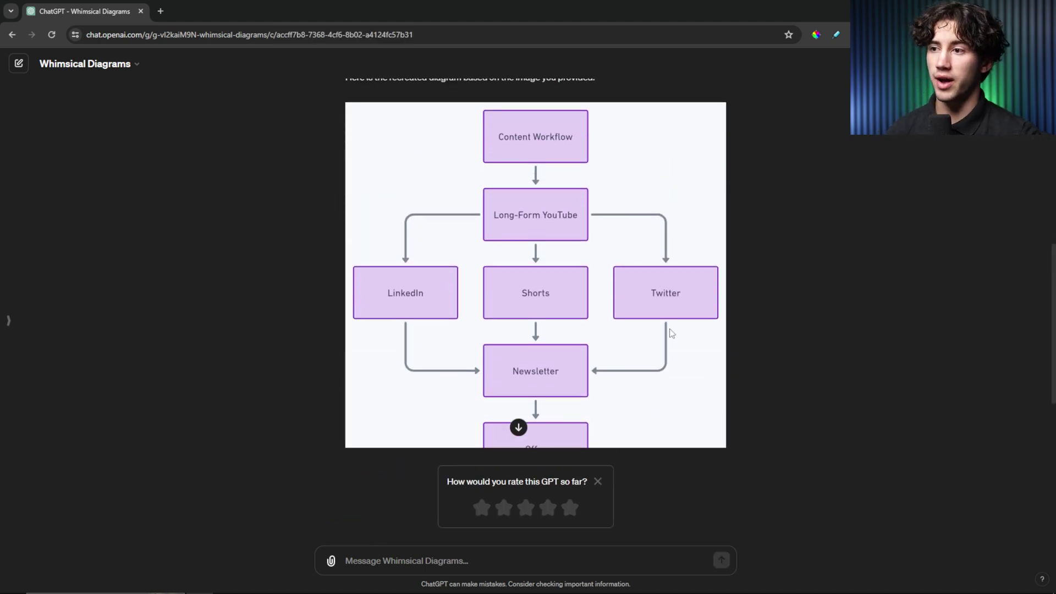
scroll(599, 318, down, 4)
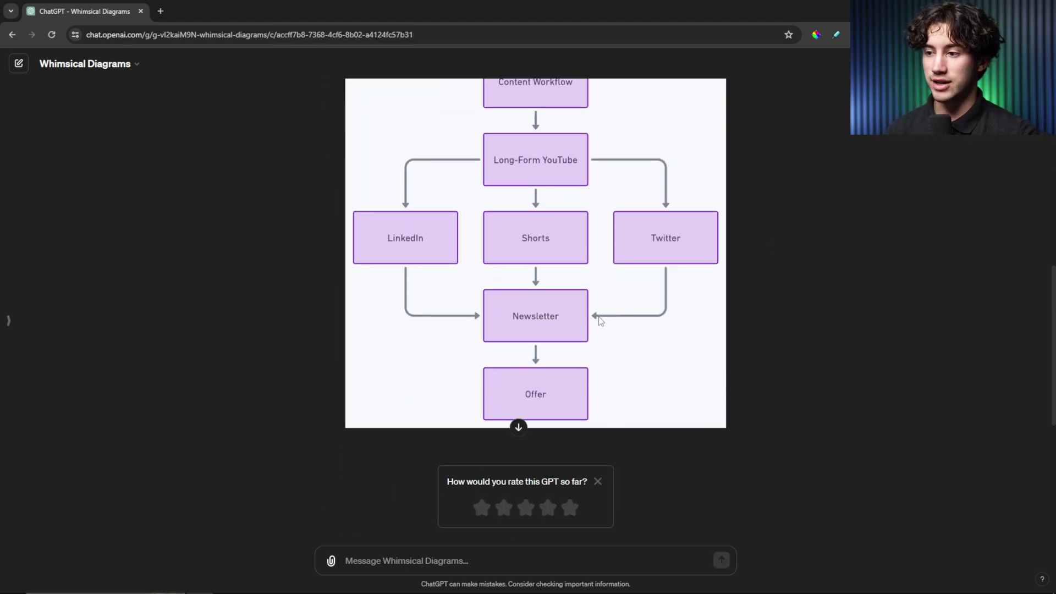
click(570, 505)
Open the generated diagram for editing in Whimsical and recolor the Content Workflow box red
scroll(522, 435, down, 1)
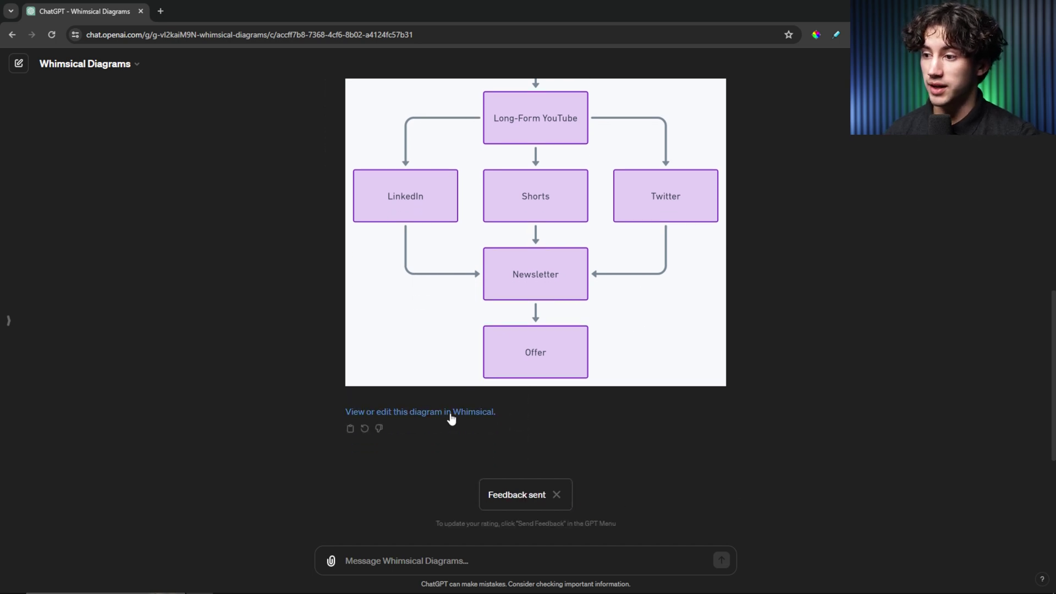
click(450, 414)
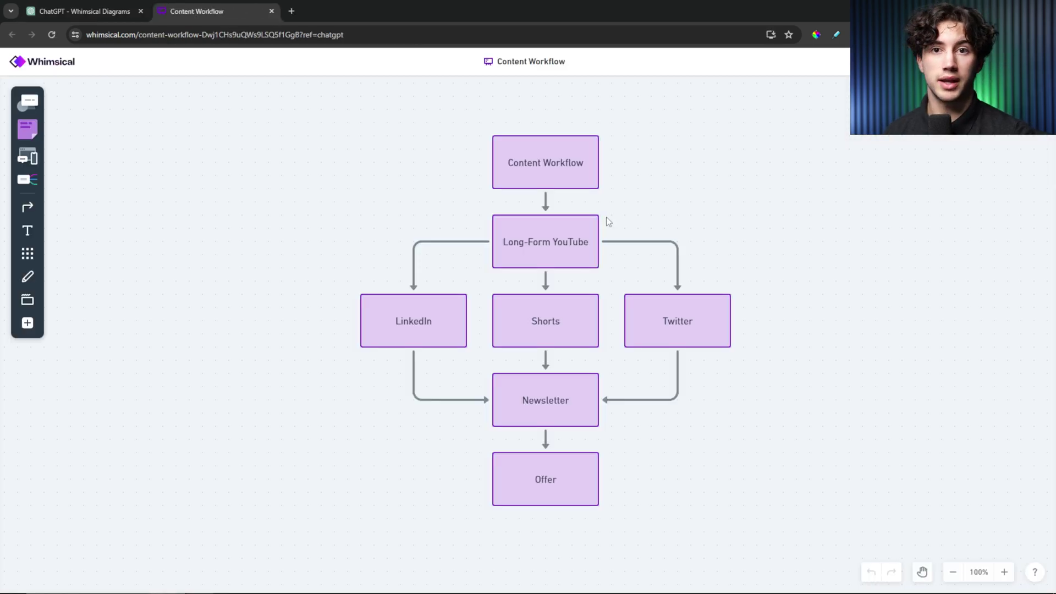
click(569, 161)
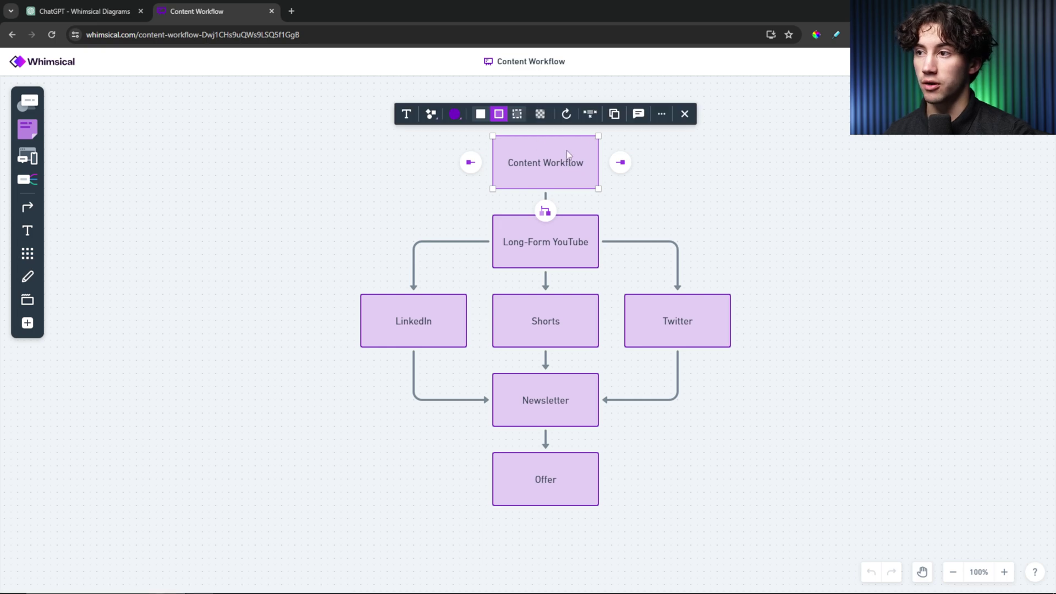
click(454, 114)
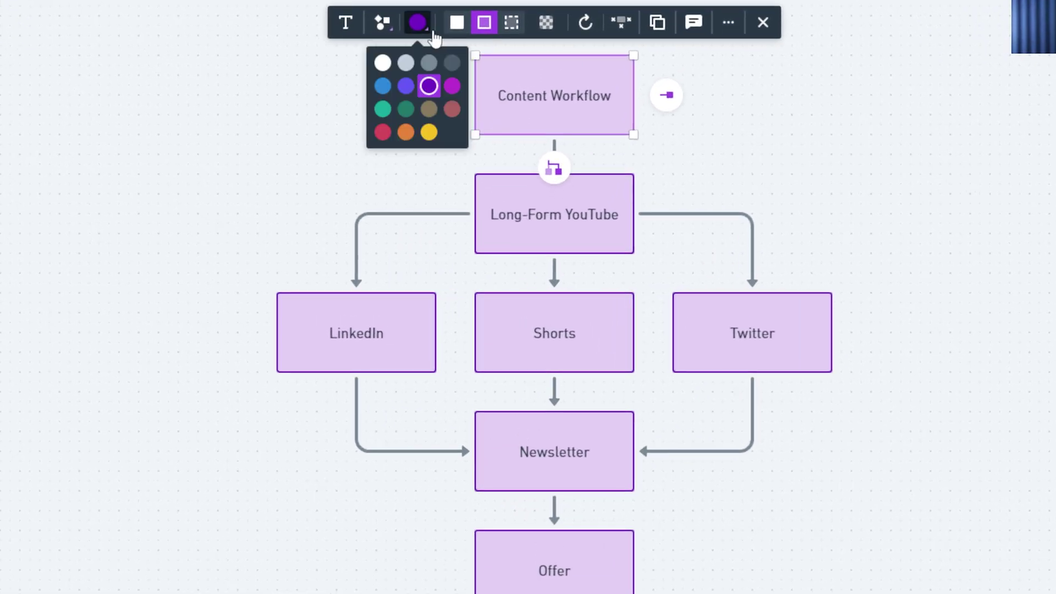
click(382, 133)
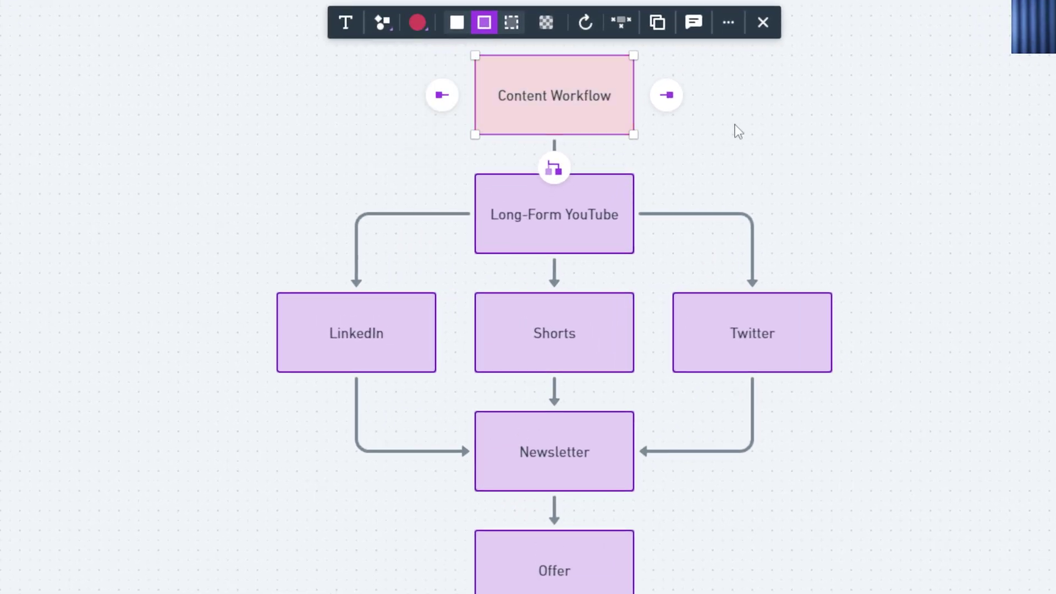